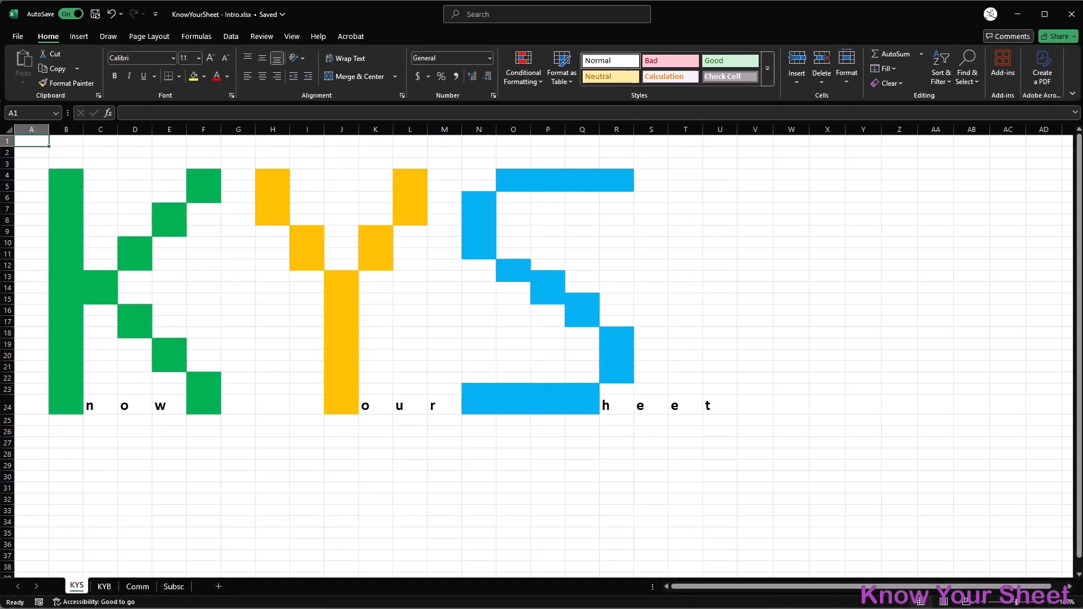
- On the KYB sheet, turn off Stop If True for the first conditional formatting rule and apply the change
left_click(105, 587)
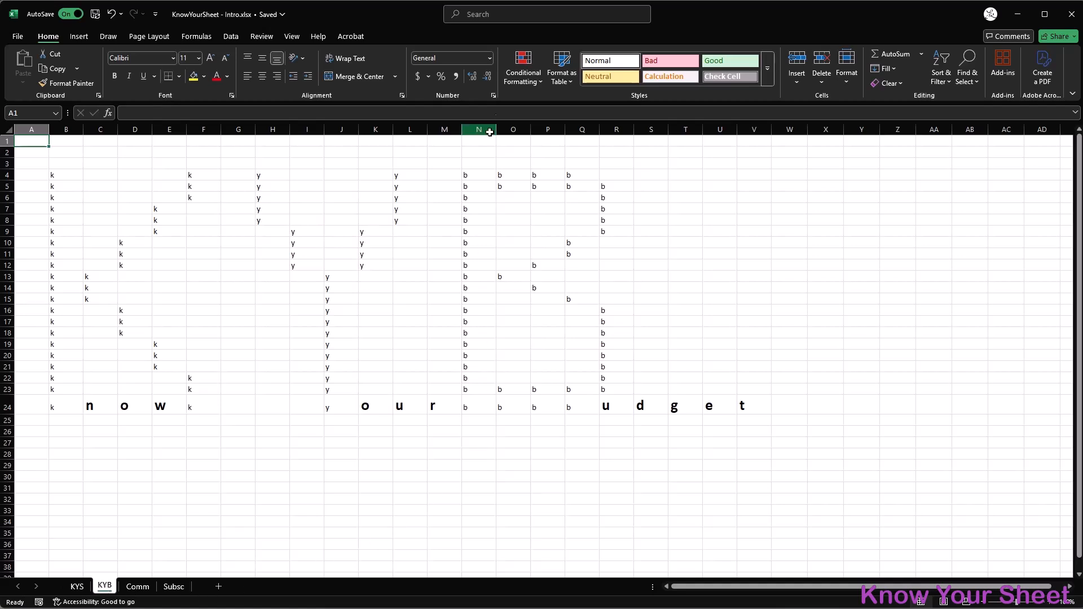
left_click(516, 67)
left_click(574, 253)
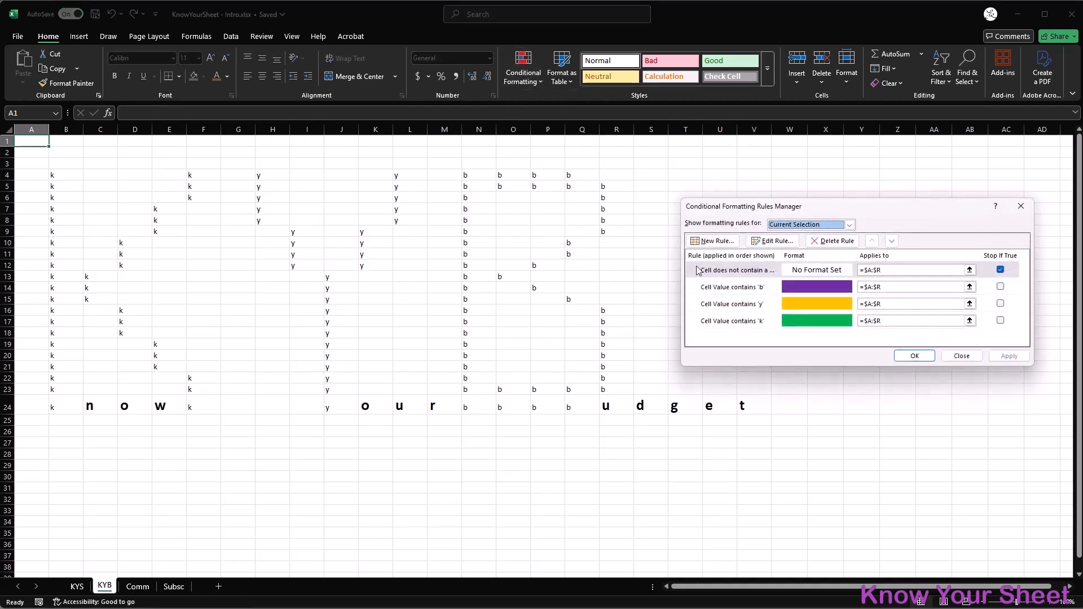
left_click(1000, 270)
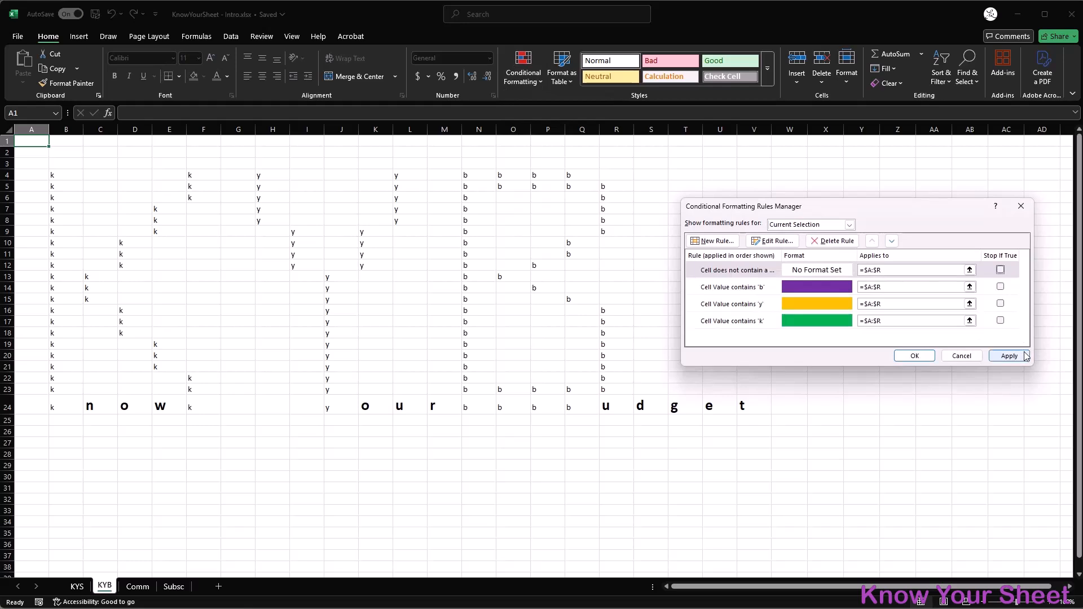
left_click(1024, 355)
left_click(914, 356)
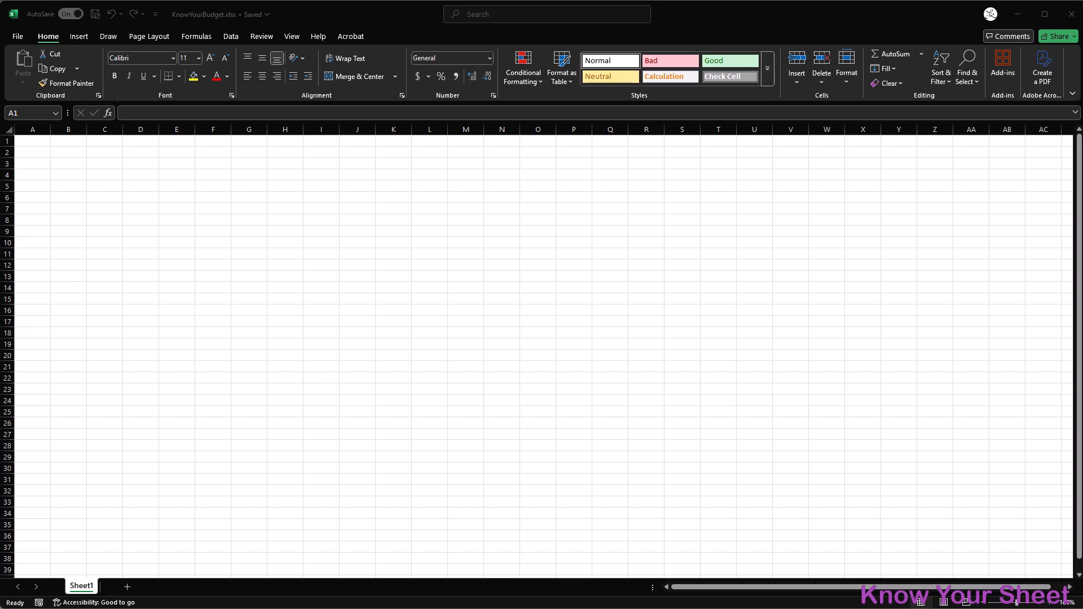
- Enter the header Months in A1 and fill the month names Jan through Dec across B1:M1
left_click(33, 140)
type("Months")
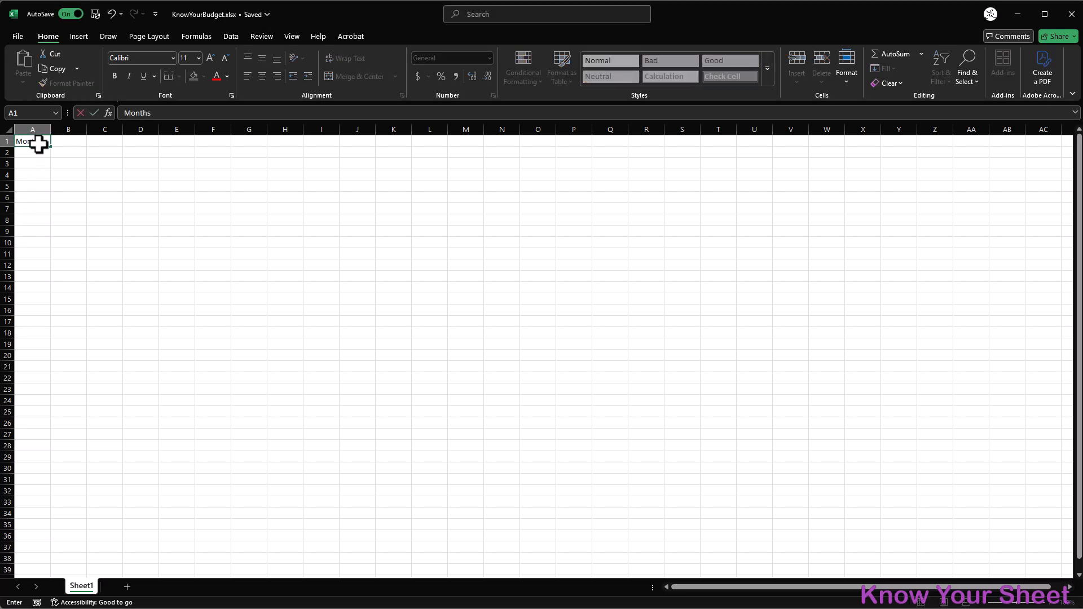
key("Tab")
type("Jan")
key("Tab")
type("Feb")
key("Tab")
type("Mar")
key("ctrl+Return")
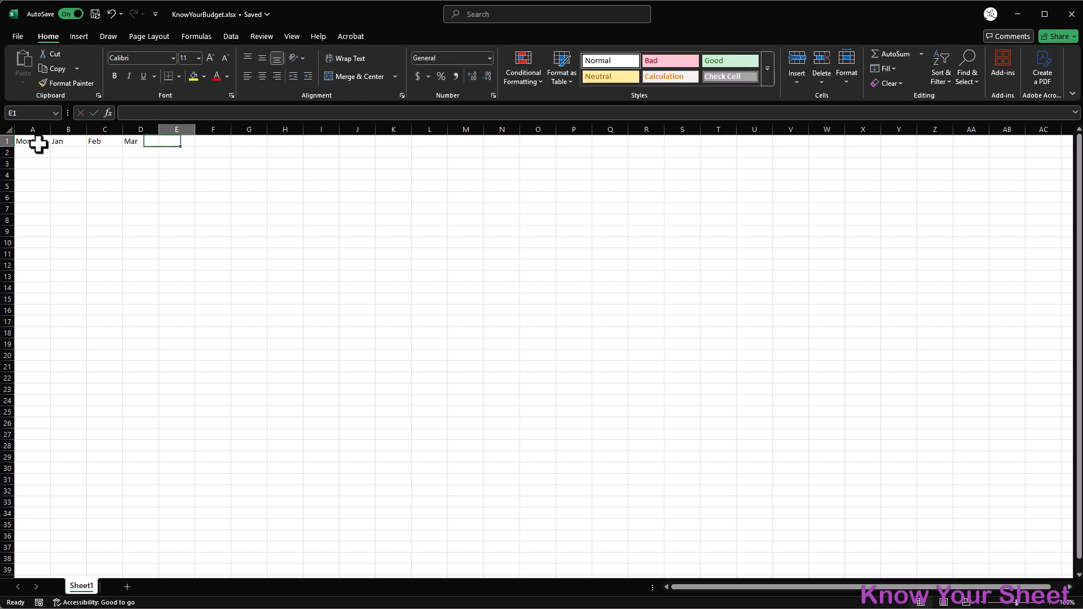
left_click_drag(72, 140, 494, 158)
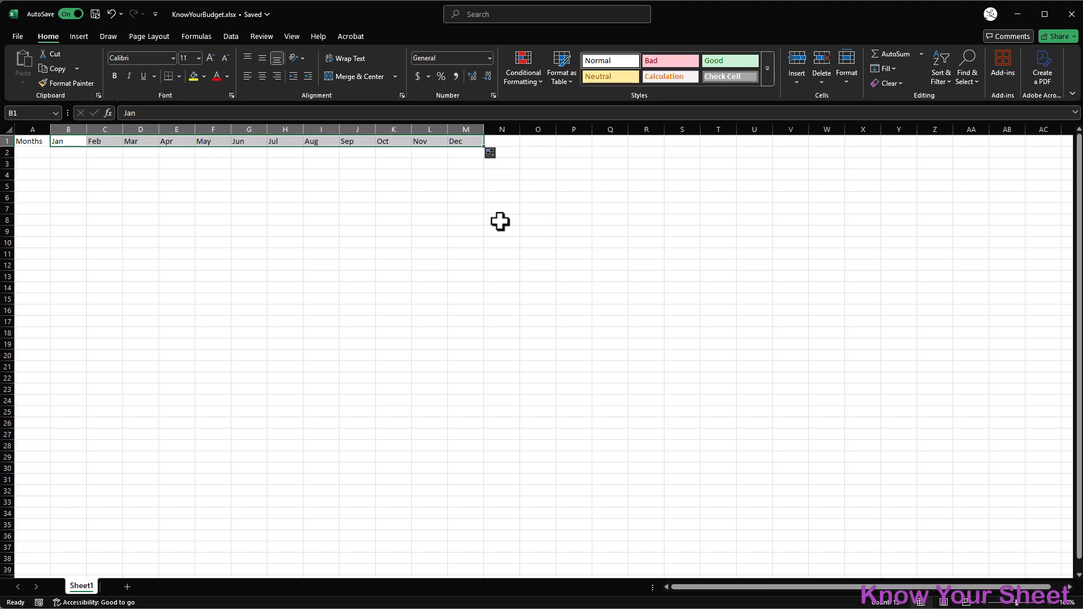
- Make the month names in B1:M1 bold at size 16 and bold the Months header in A1
key("ctrl+b")
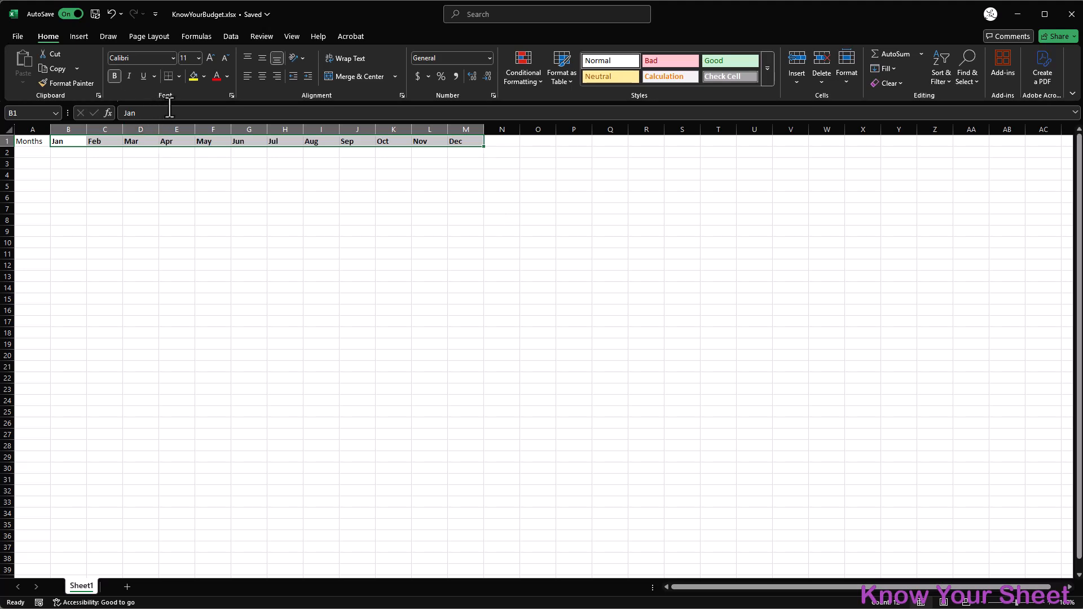
left_click(210, 59)
left_click(212, 58)
left_click(212, 58)
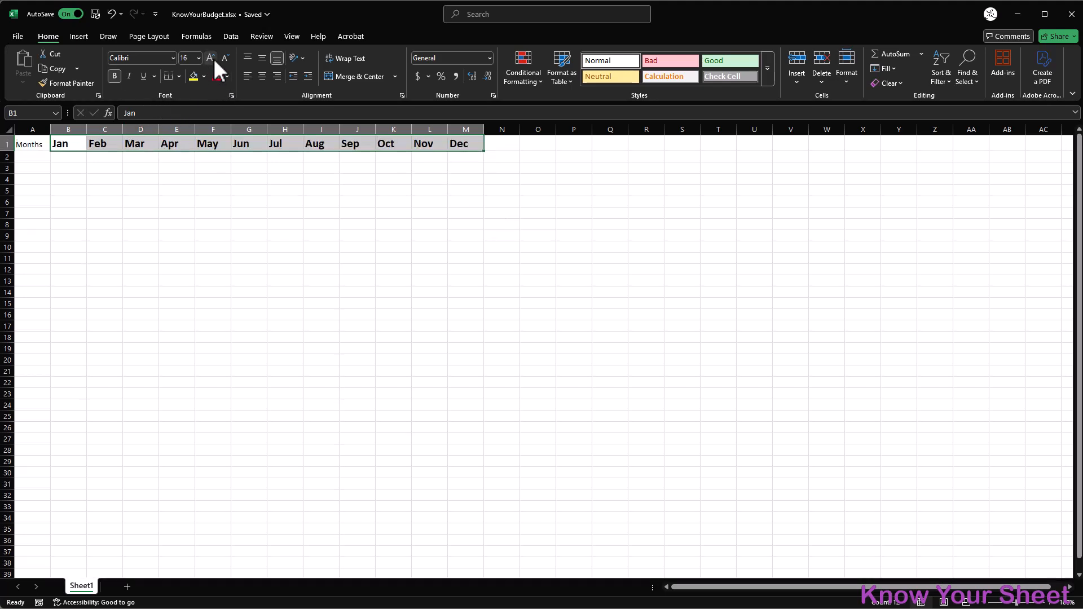
left_click(27, 142)
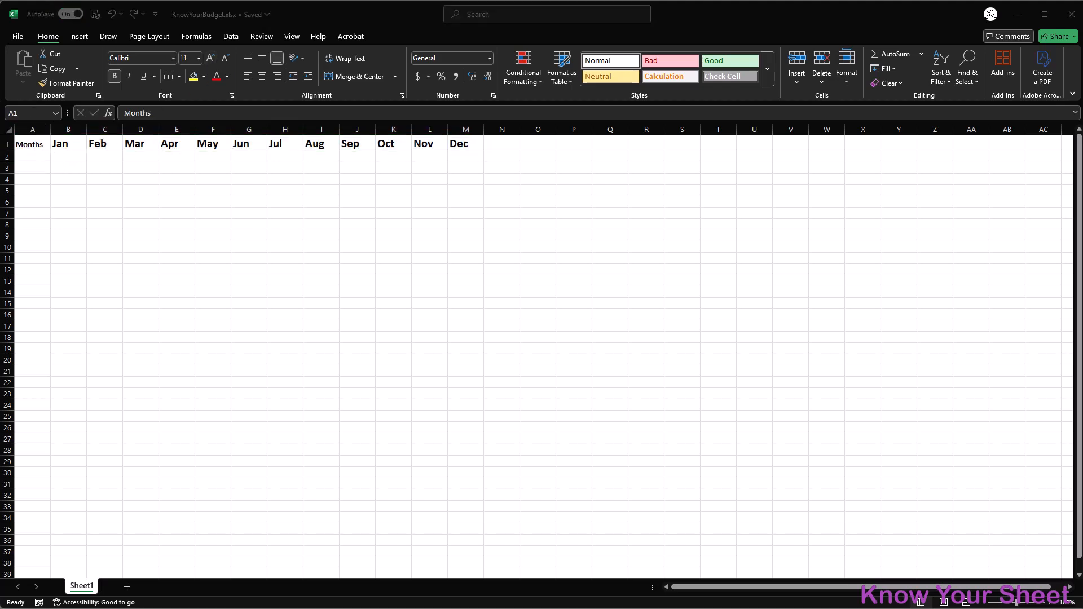
- Rename the worksheet as 2025
left_click(80, 586)
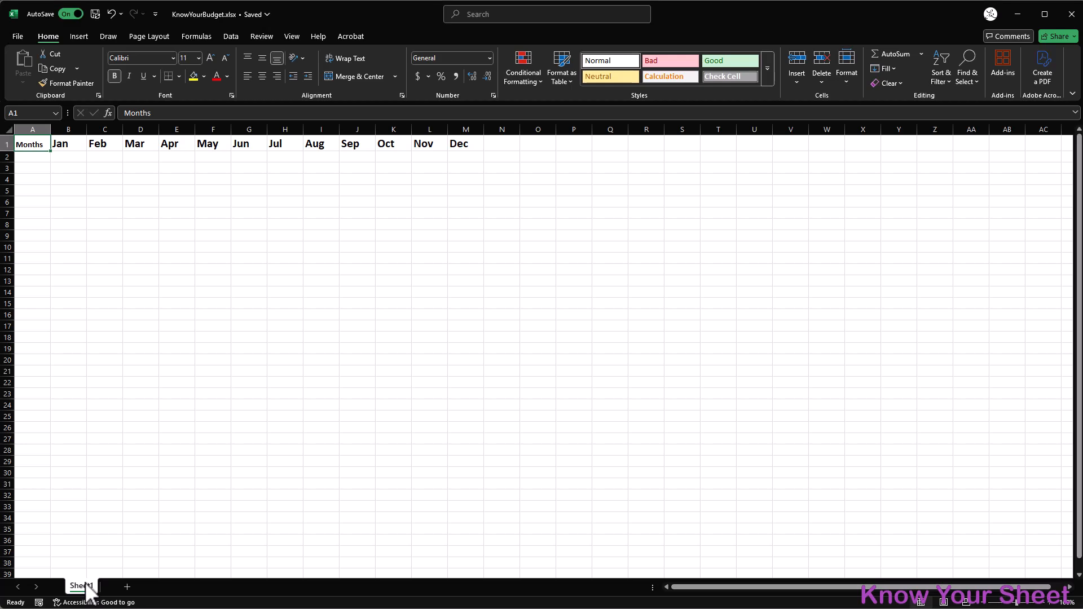
right_click(86, 592)
type("r")
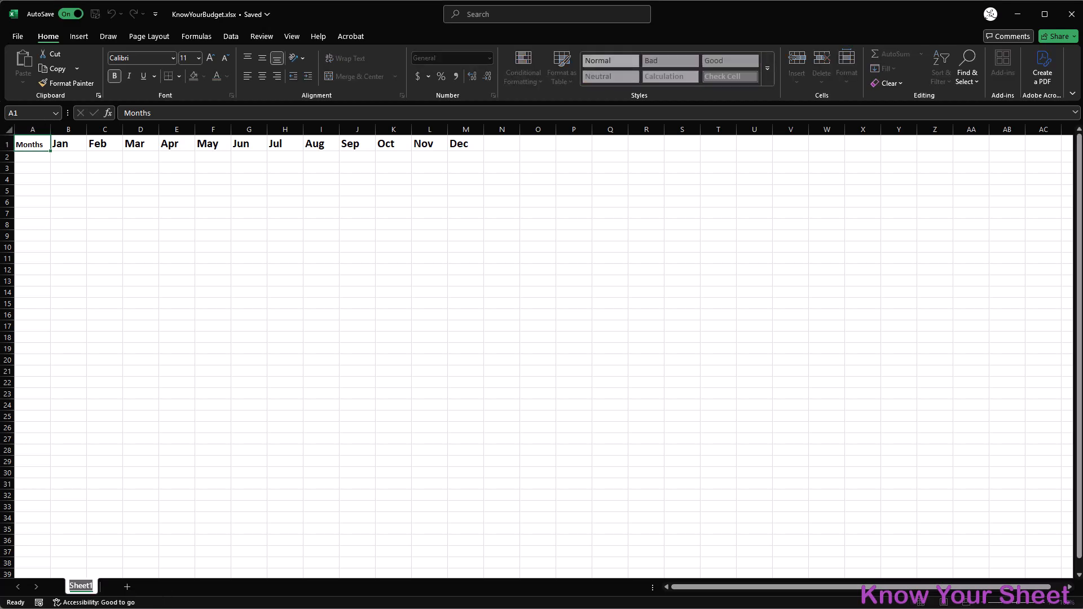
type("2025")
key("Return")
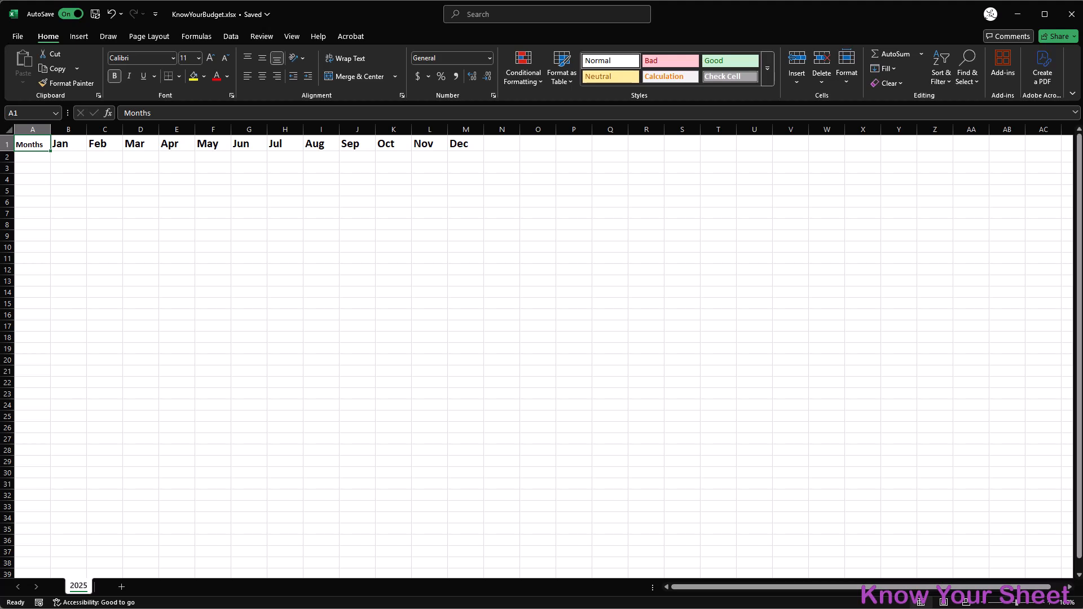
- Label the weekly income rows Wk1 through Wk5 down A2:A6
left_click(29, 157)
type("Wk1")
key("Return")
type("Wk")
type("2")
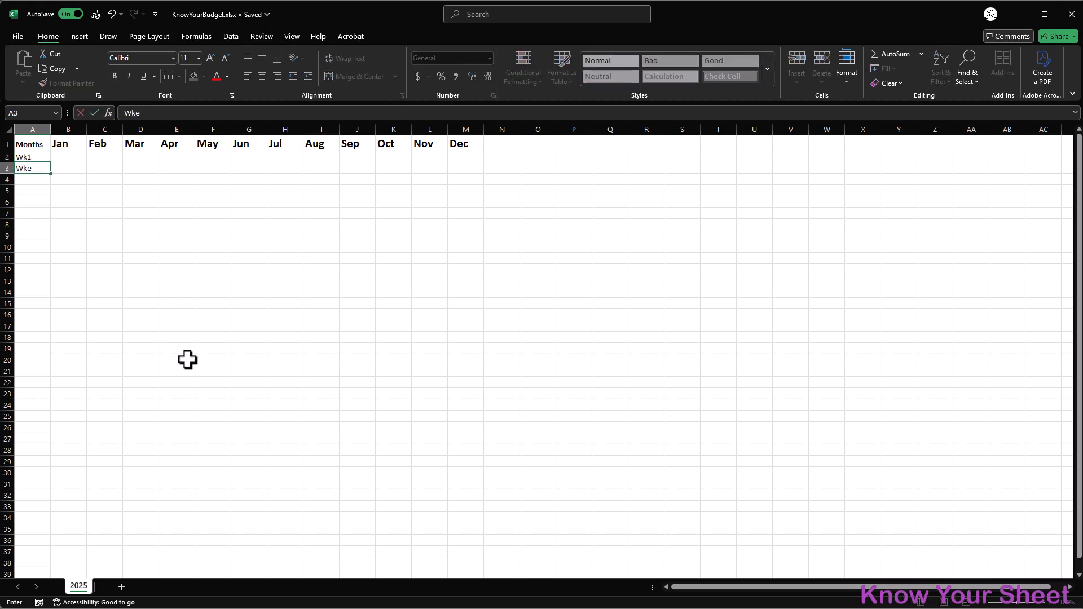
key("Return")
left_click_drag(26, 157, 45, 206)
- Add the row labels Misc1 and Misc2 in A7 and A8
left_click(35, 214)
type("Misc1")
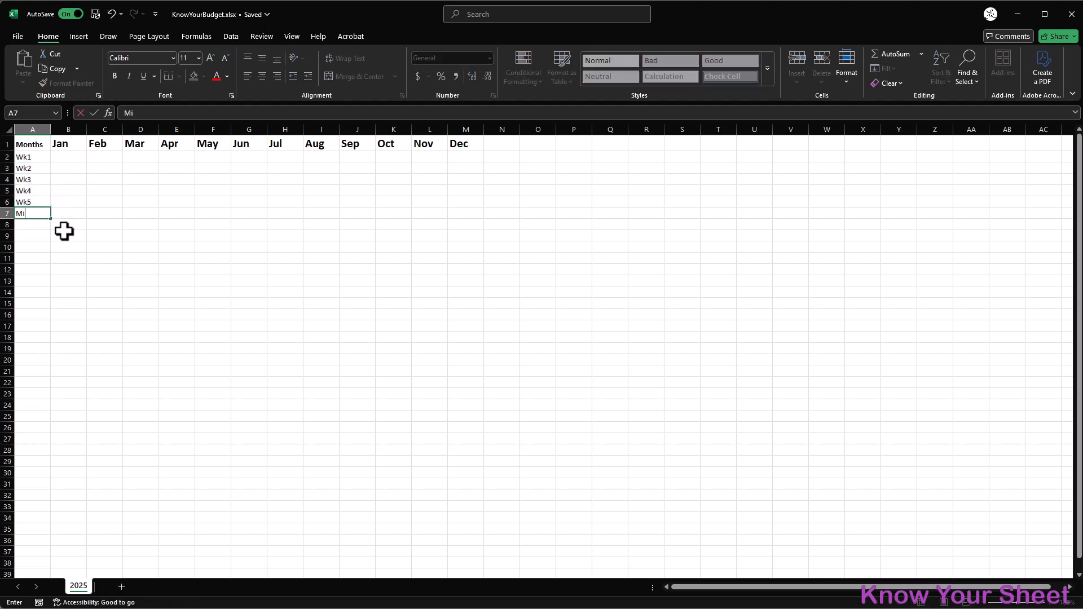
key("Return")
type("Misc2")
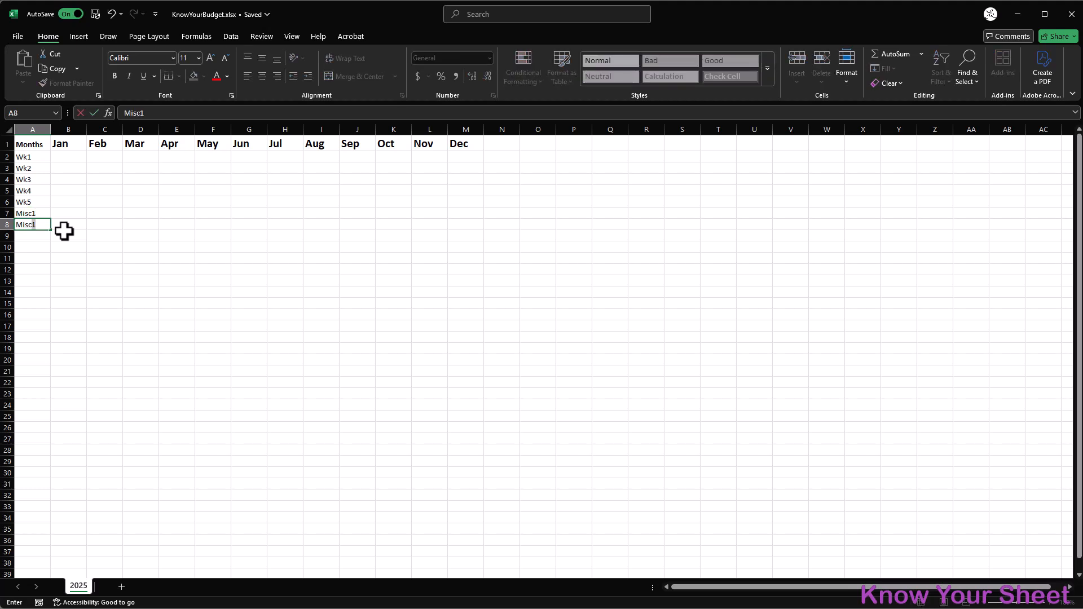
key("Return")
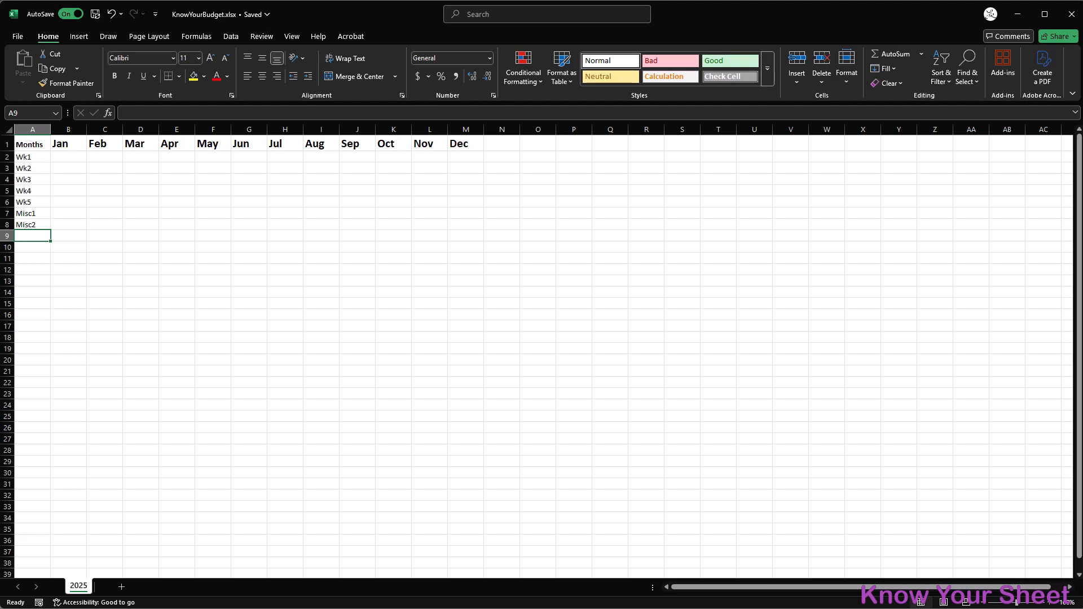
- Replace the weekly labels with 15th in A2 and EOM in A3, and move Misc1 and Misc2 up to A4:A5, clearing the leftover labels
left_click(26, 157)
type("15th")
key("Return")
type("EOM")
key("Return")
left_click_drag(36, 212, 43, 223)
key("ctrl+c")
left_click(34, 180)
key("ctrl+v")
left_click(39, 206)
key("Delete")
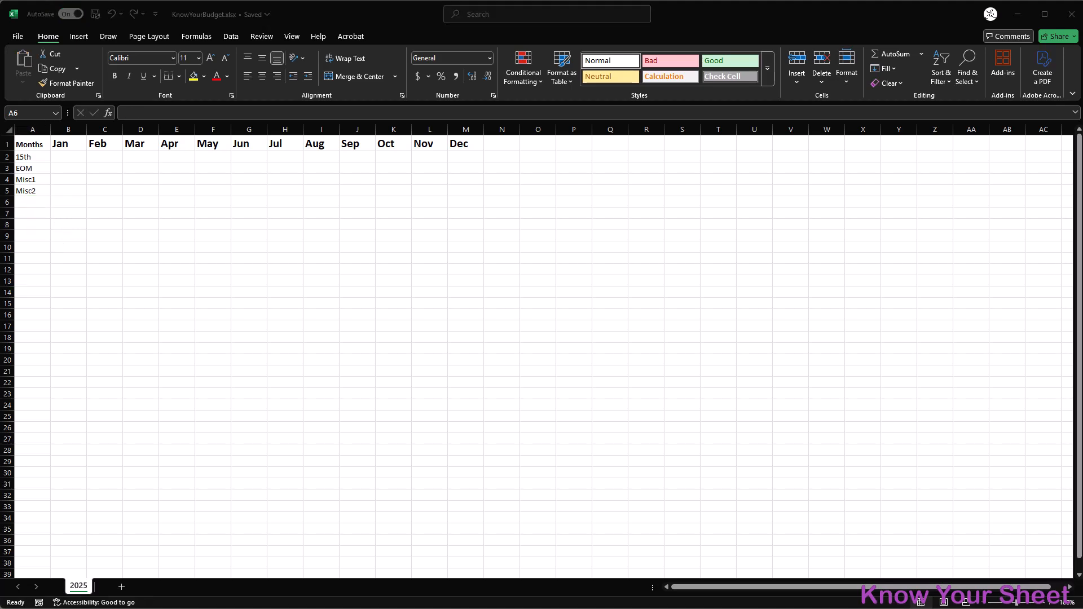
- Enter 1000 as the January income for both the 15th and EOM rows
left_click(71, 157)
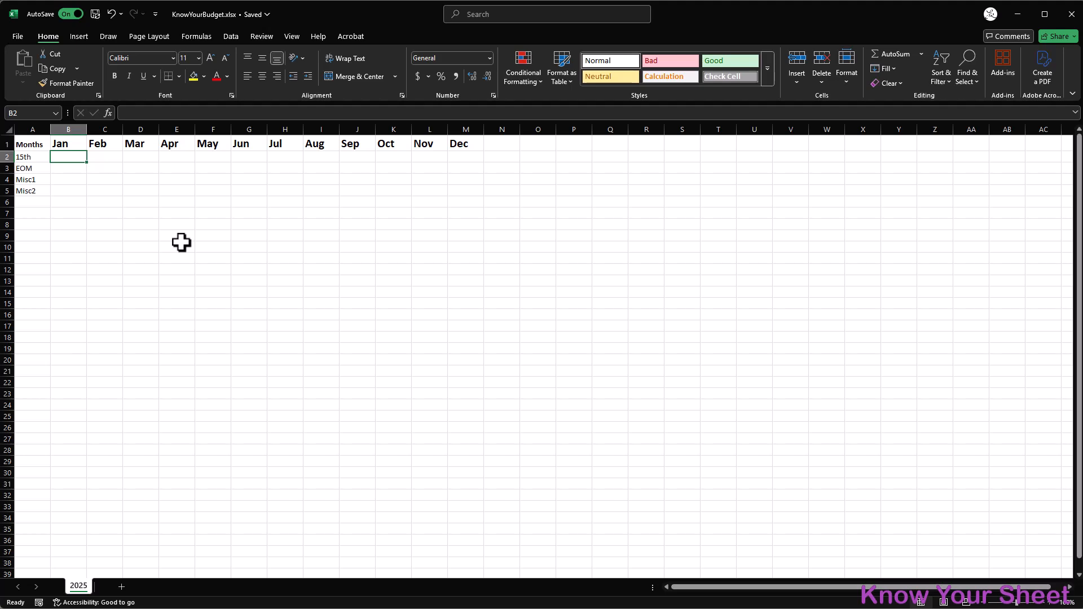
type("1000")
key("Return")
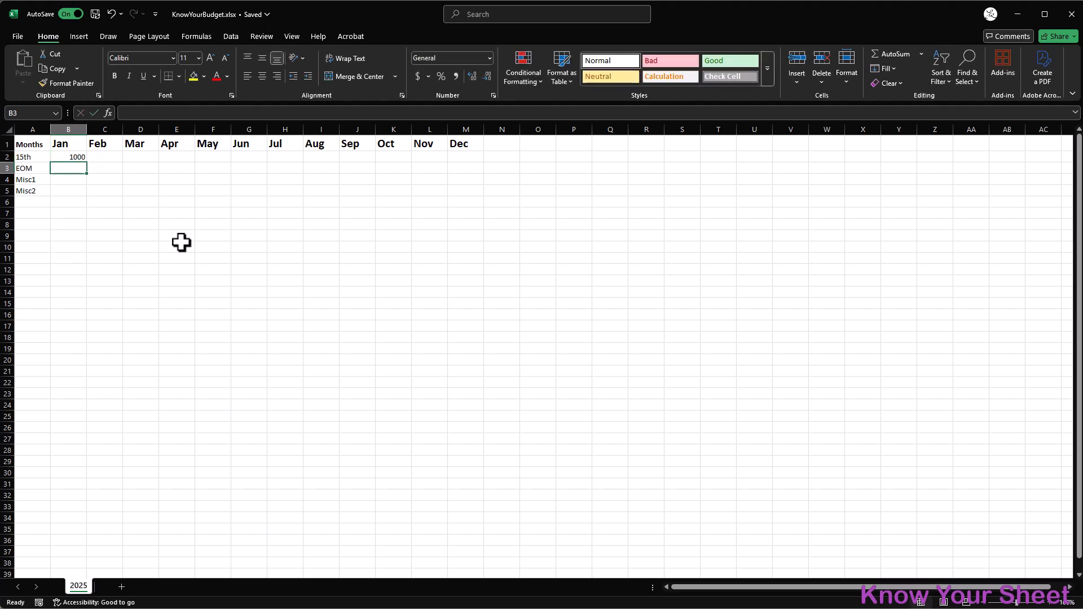
type("1000")
key("Return")
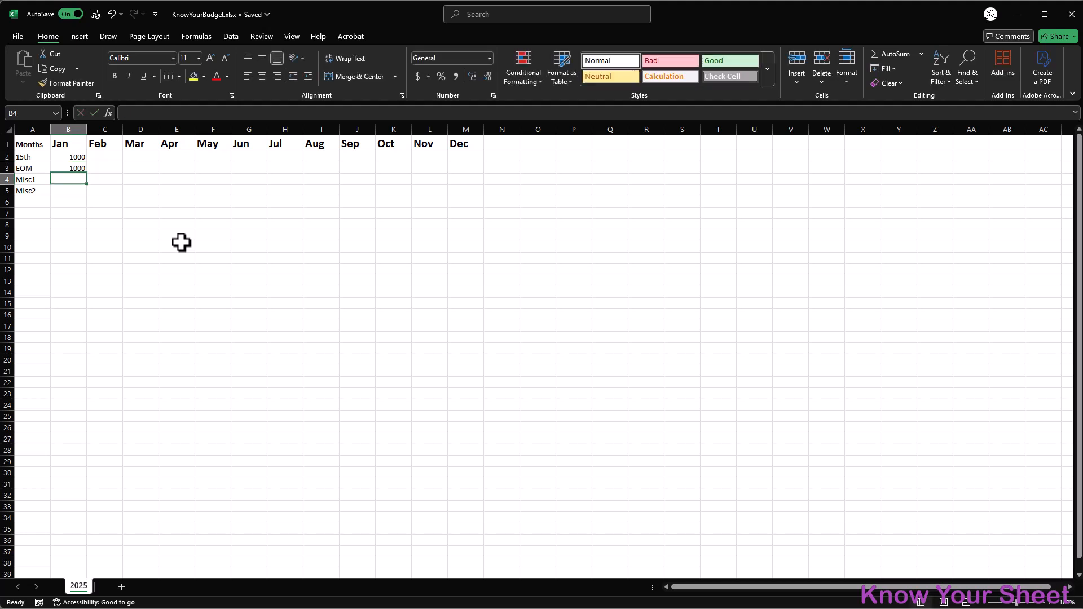
- Format the income range B2:M5 as dollar amounts in the Accounting format
left_click_drag(75, 157, 474, 188)
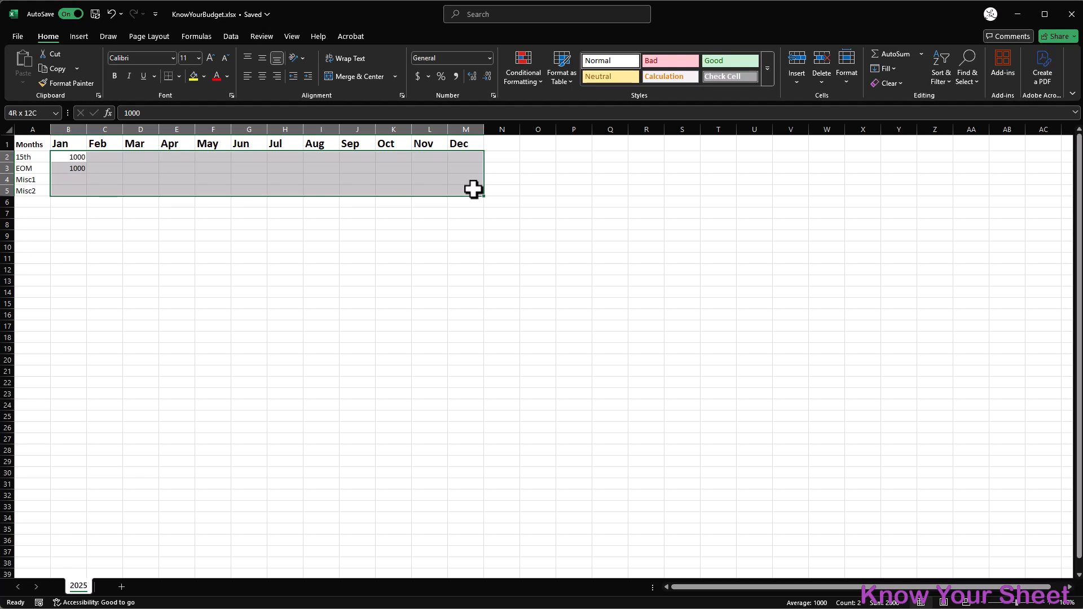
left_click(417, 77)
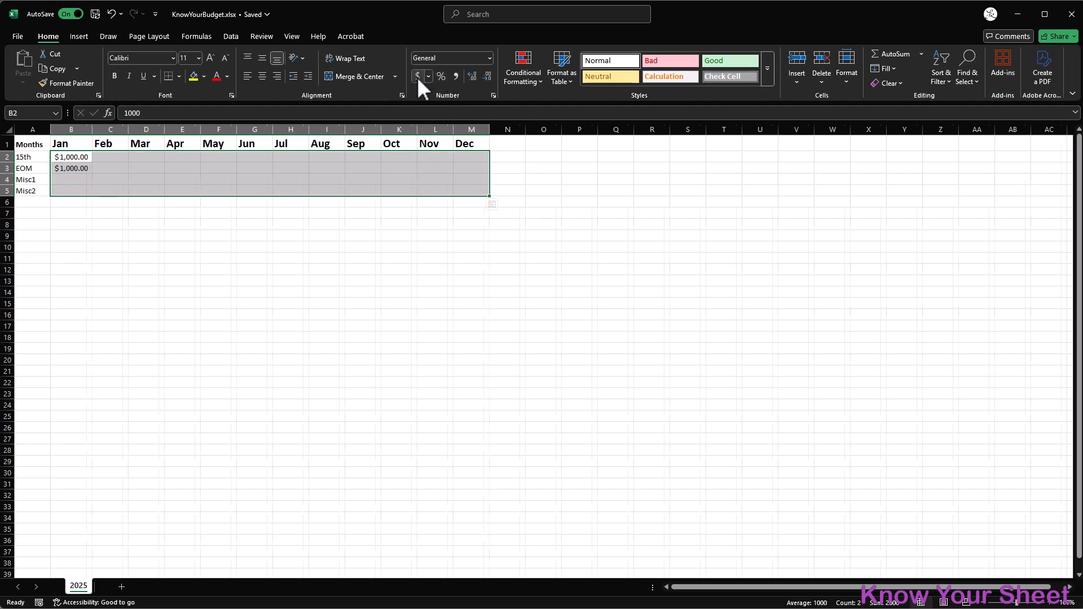
left_click(88, 190)
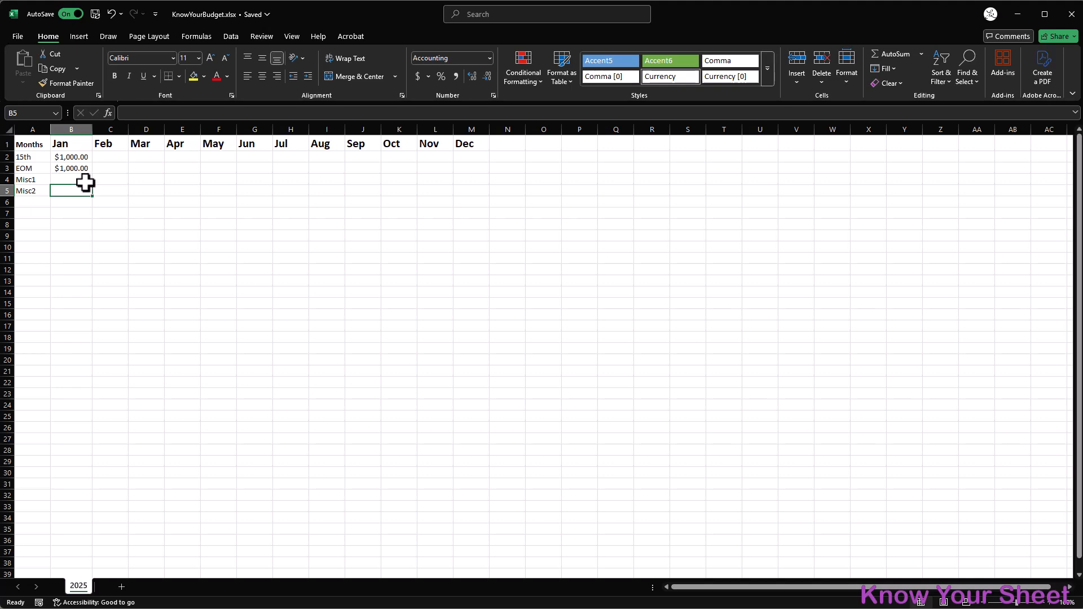
key("Down")
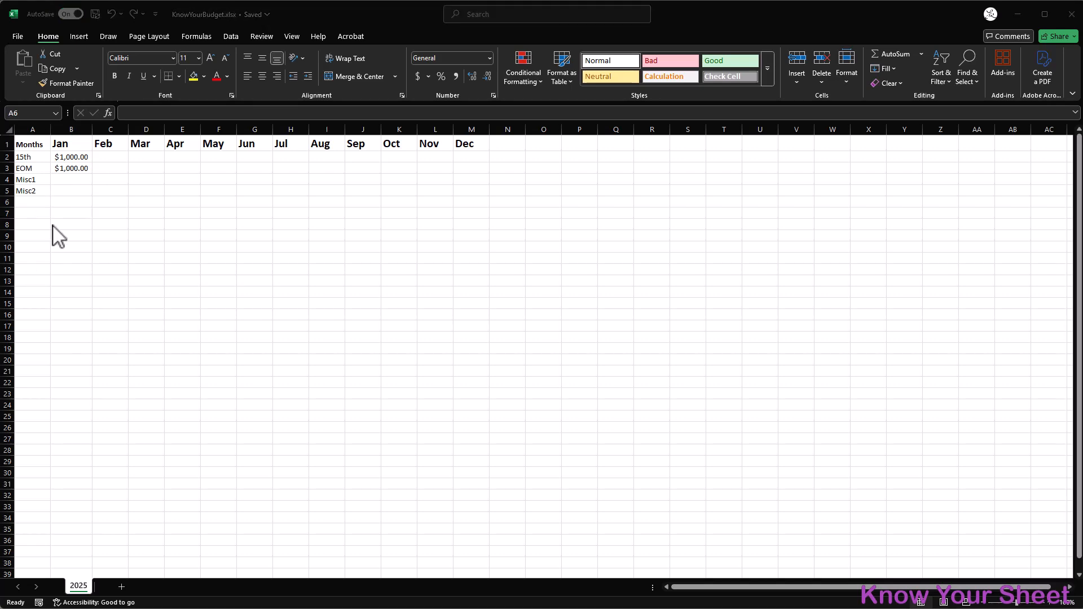
- Add a bold Total Income label in A6 and autofit the width of column A
left_click(40, 204)
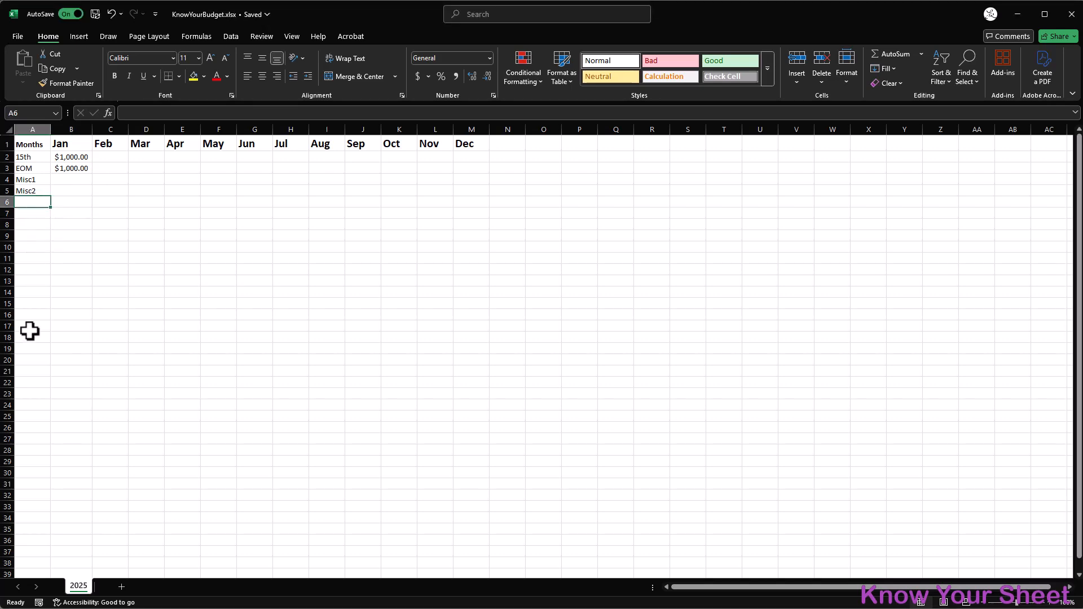
type("Total Income")
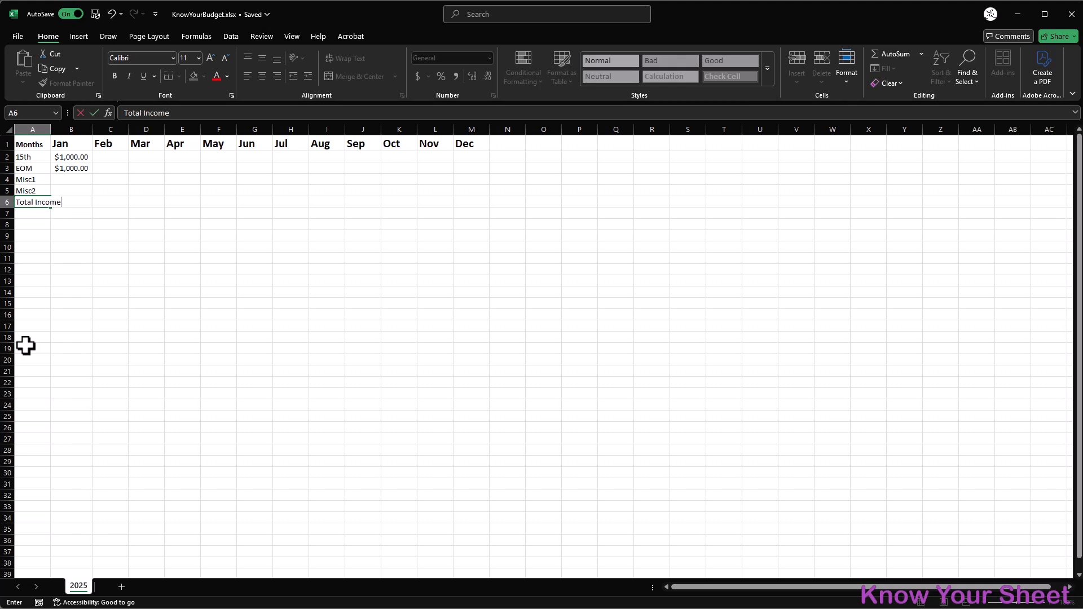
key("Return")
key("Up")
key("ctrl+b")
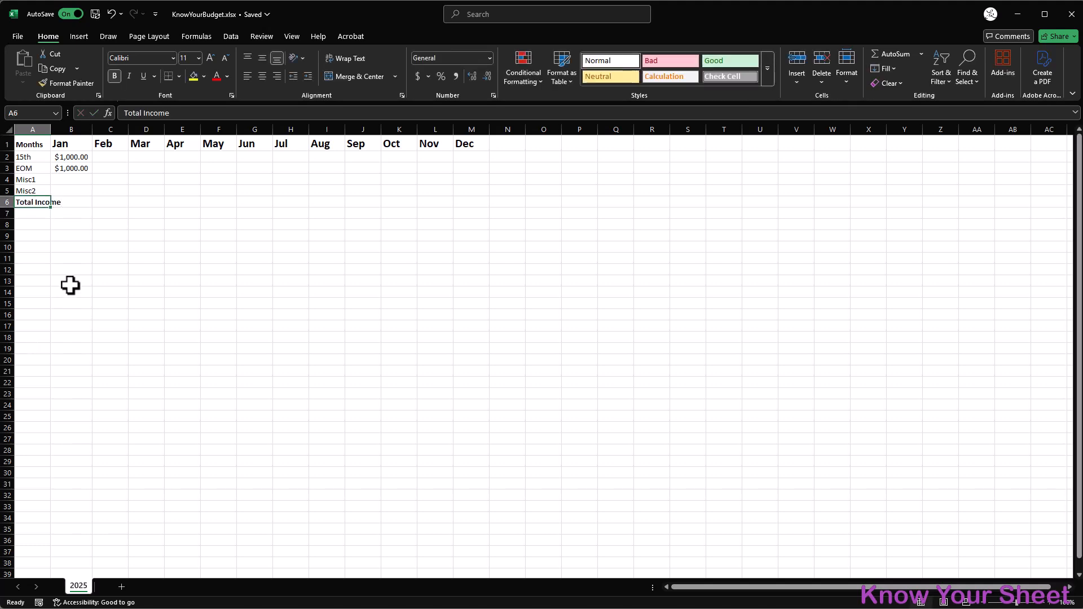
double_click(51, 129)
- Total the January income in B6 with =SUM(B2:B5) and fill the formula across to December in M6
left_click(99, 202)
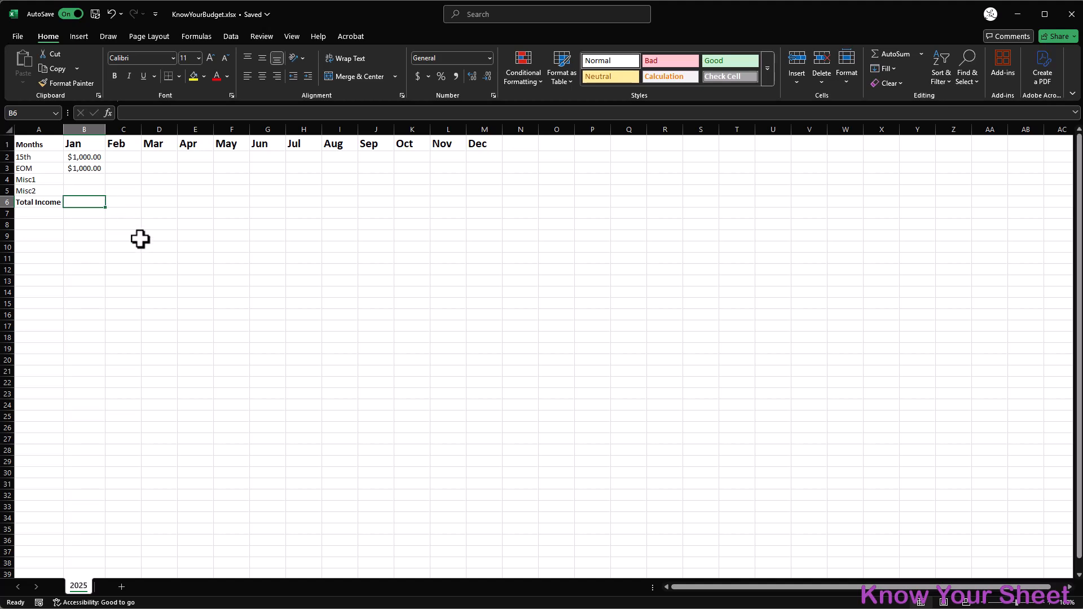
type("=SUM(")
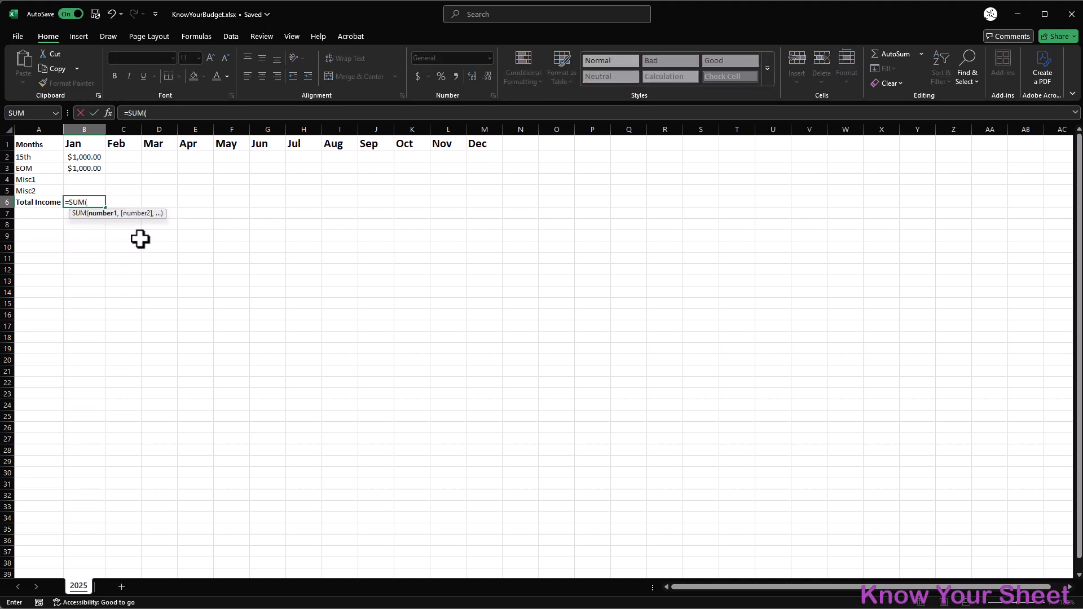
left_click_drag(86, 157, 506, 196)
key("Tab")
left_click(92, 203)
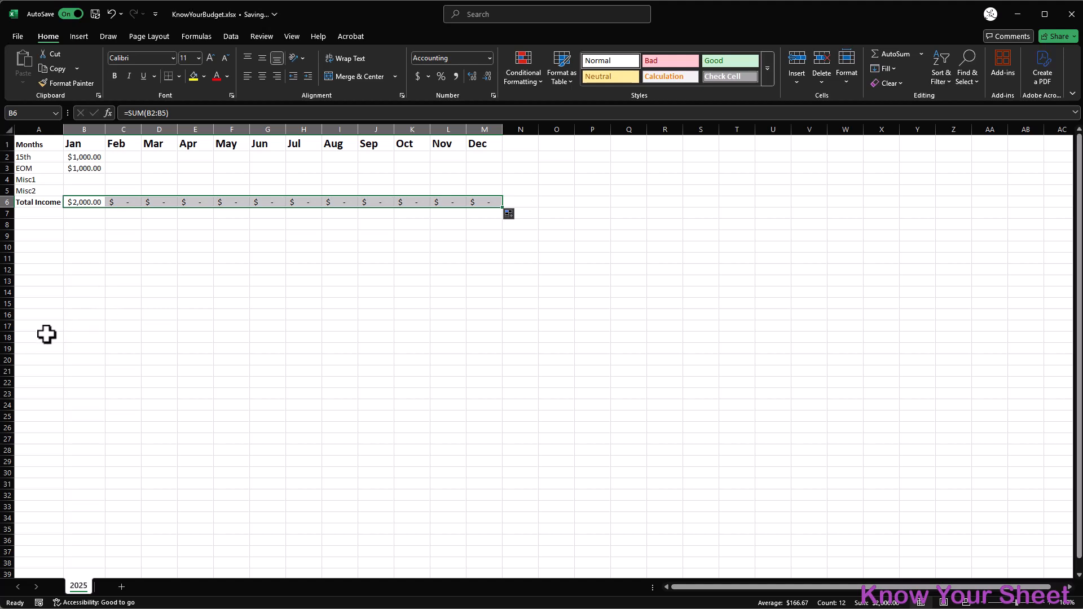
left_click(34, 216)
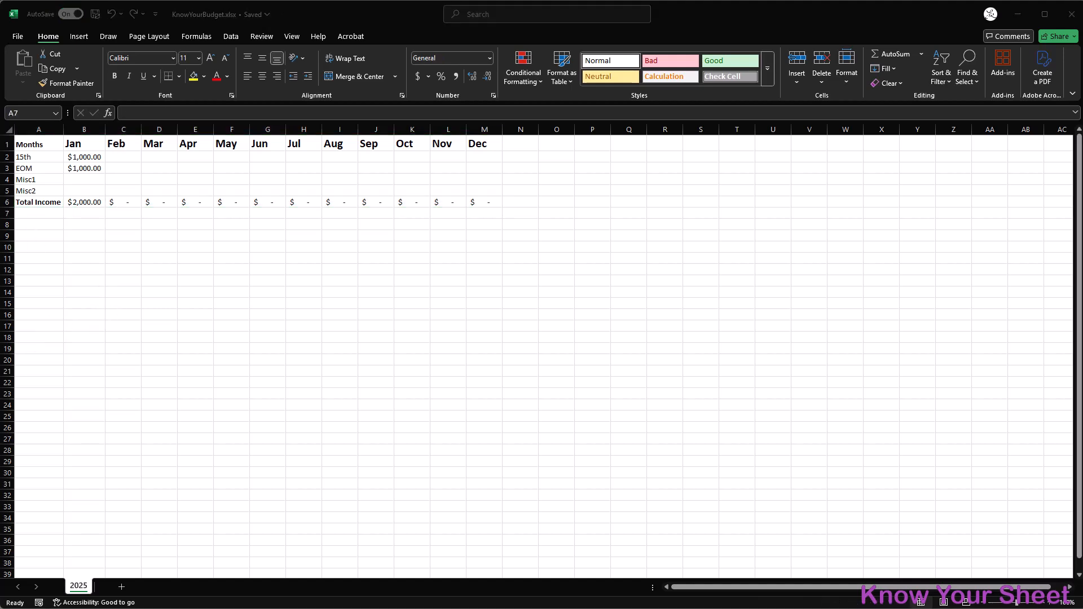
- Enter 800 as the February income for the 15th in C2
left_click(120, 157)
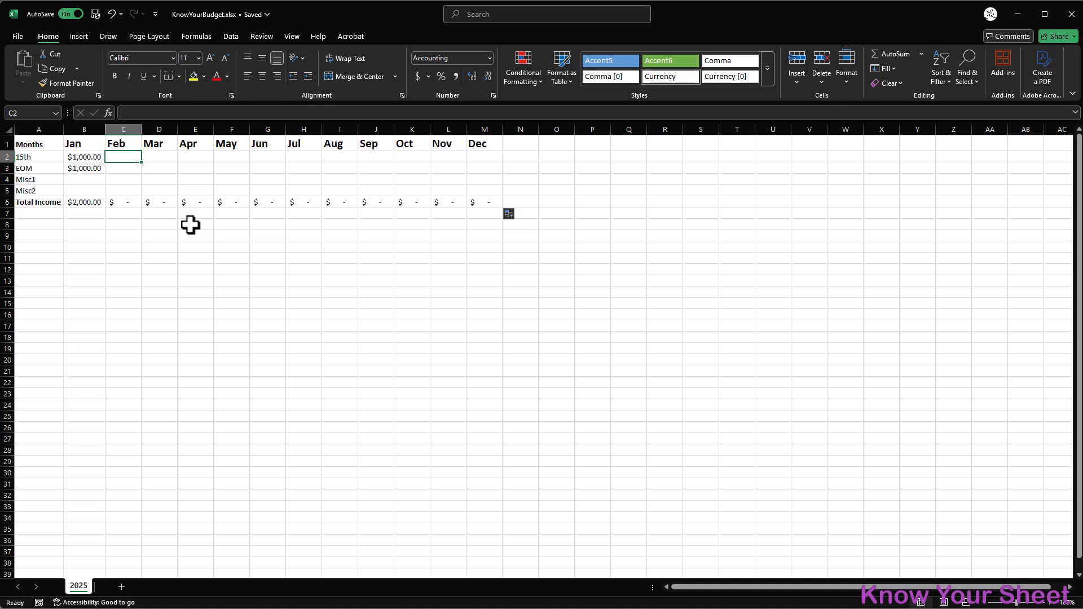
type("800")
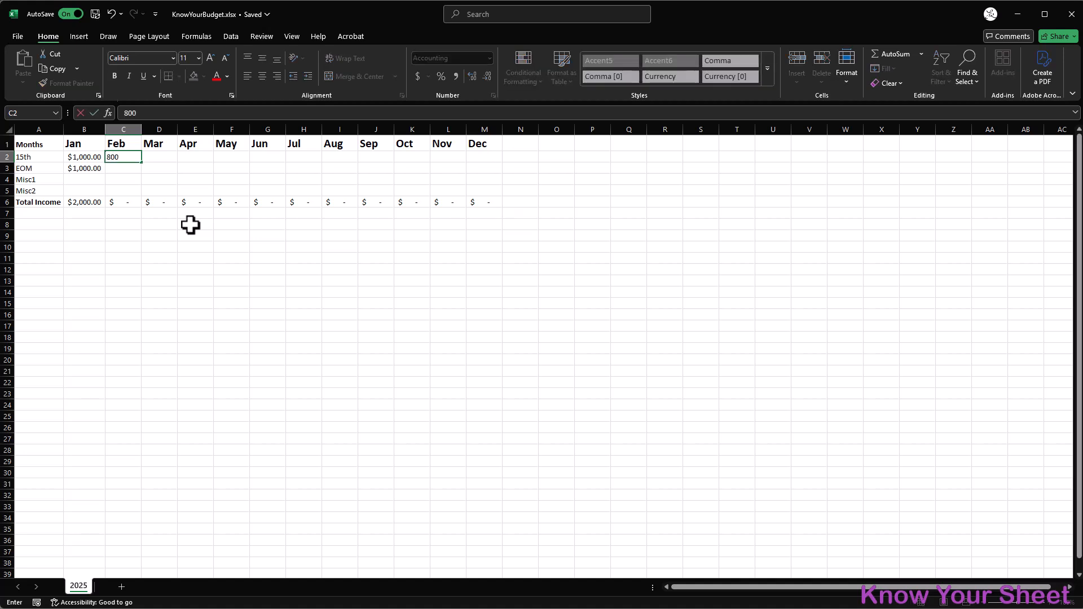
key("Return")
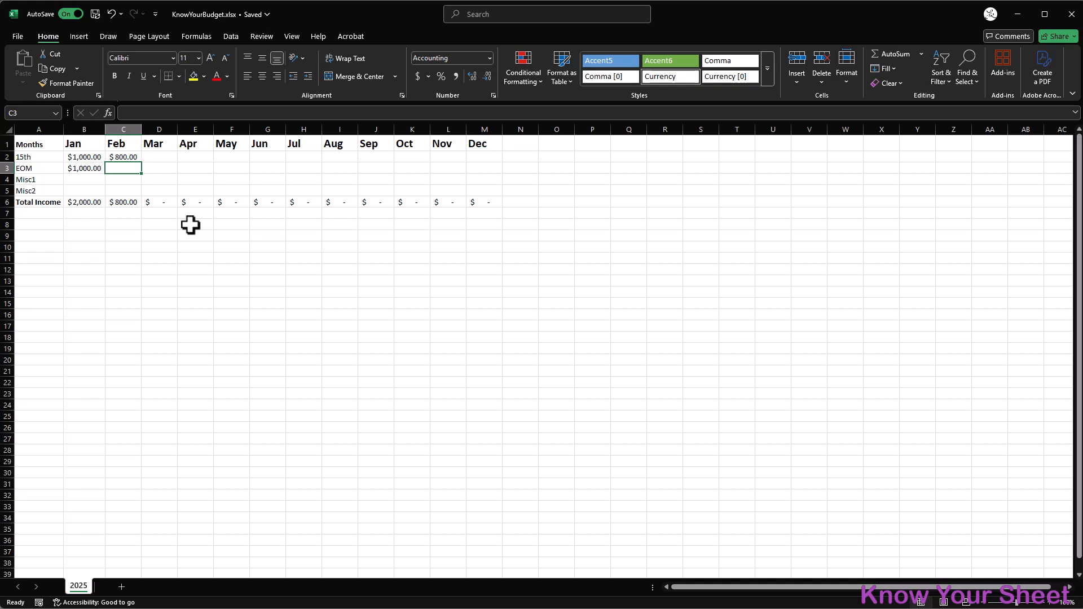
- Enter 1000 as the February end-of-month (EOM) income in C3
type("1000")
key("Return")
key("Up")
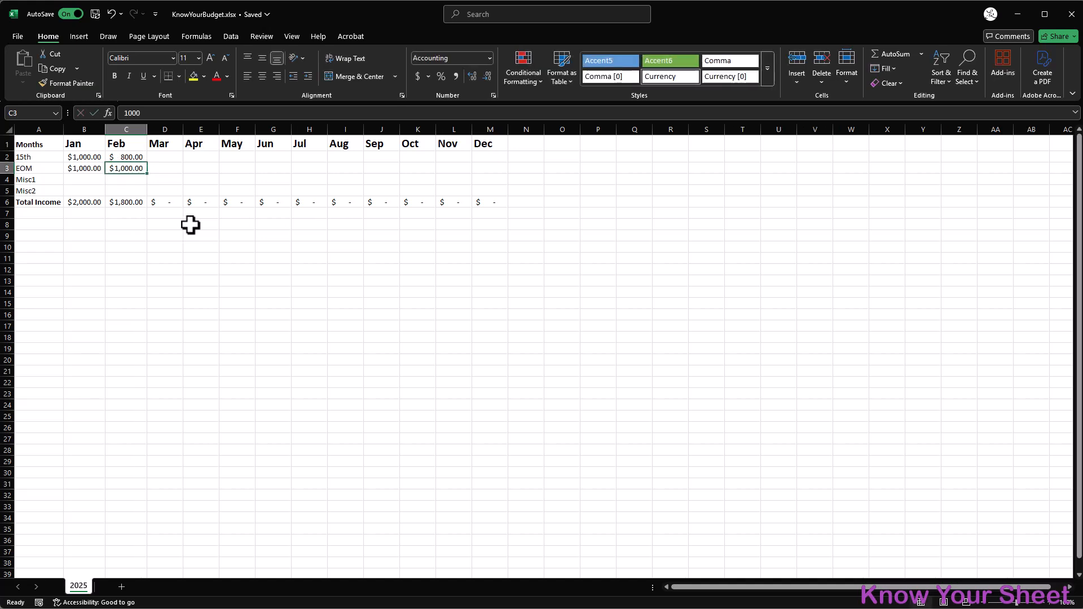
- Enter 1200 for both the 15th and EOM income of March in D2:D3
key("Right")
key("Up")
type("1200")
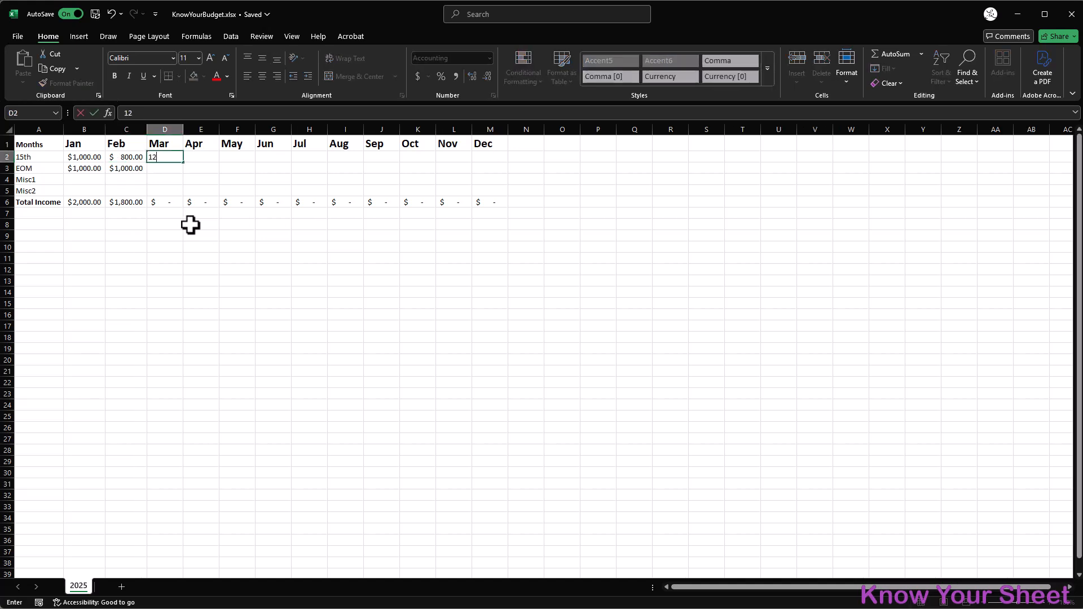
key("Return")
type("1,200")
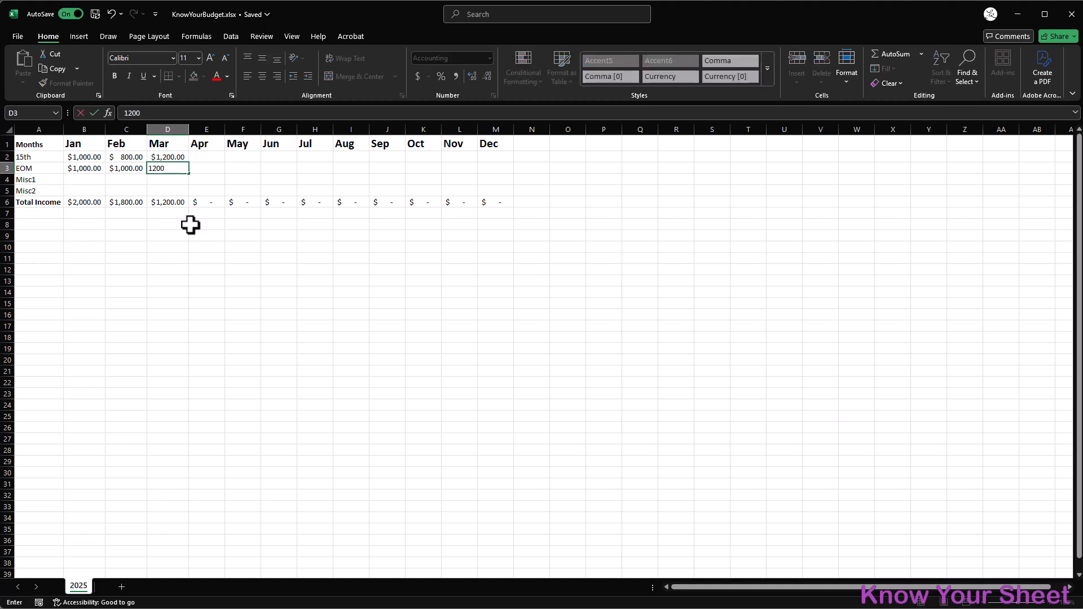
key("ctrl+Return")
- Copy the March income values in D2:D3 to April through August in E2:I3
key("Right")
key("Up")
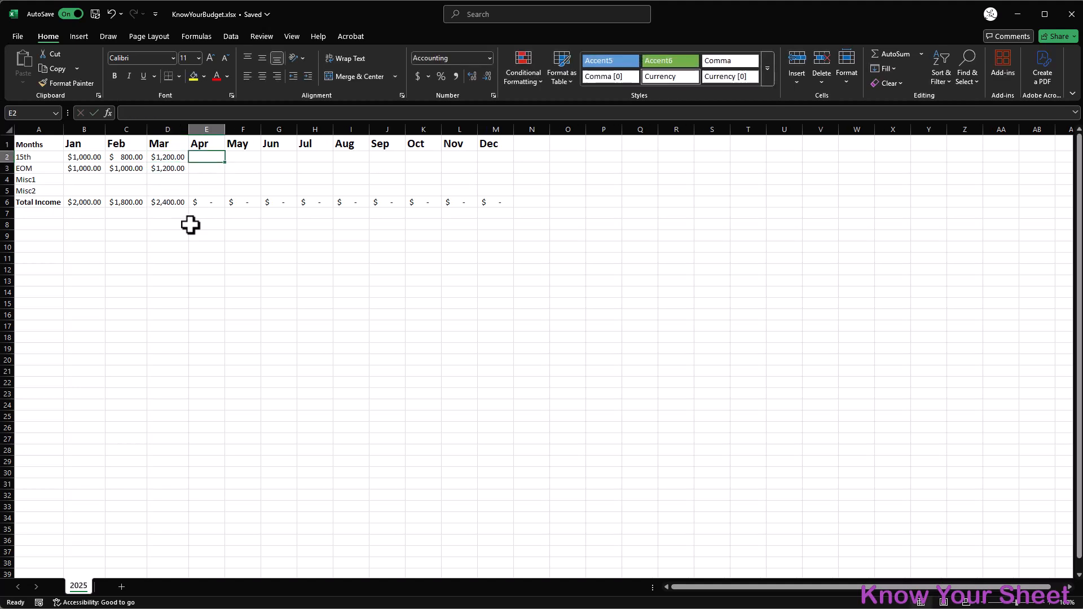
left_click_drag(174, 160, 341, 153)
key("ctrl+c")
key("ctrl+v")
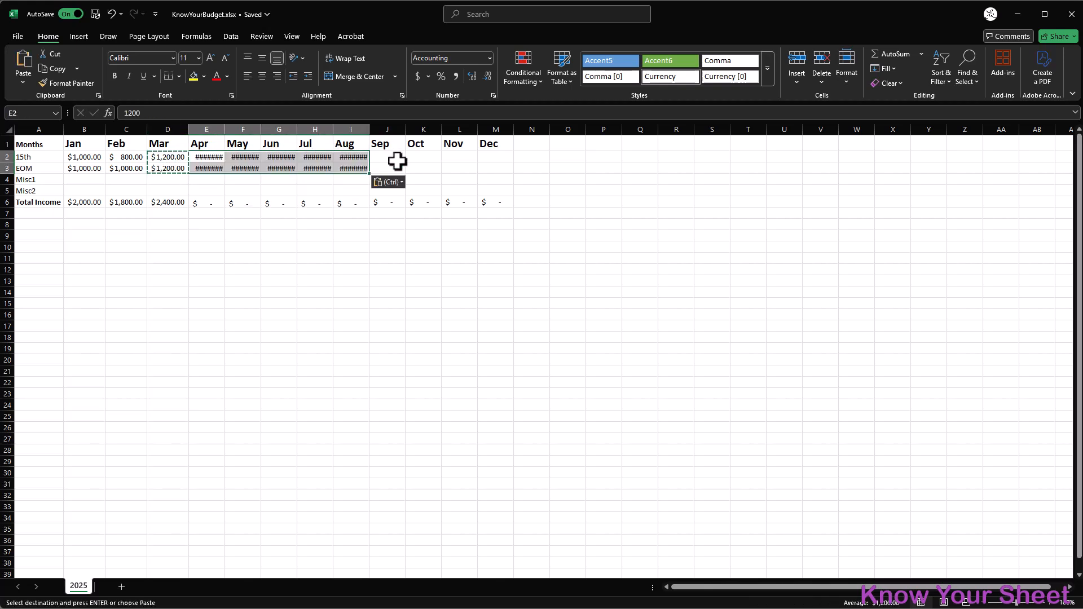
- Autofit the widths of the April to August columns E:I and clear the copy selection
left_click_drag(209, 124, 398, 129)
left_click(410, 158)
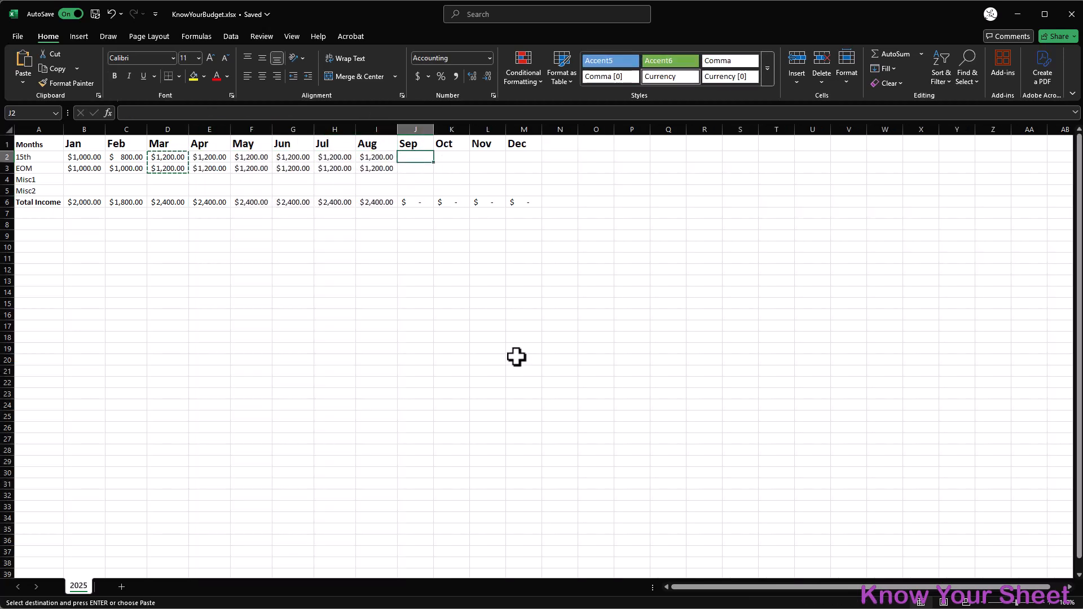
key("Escape")
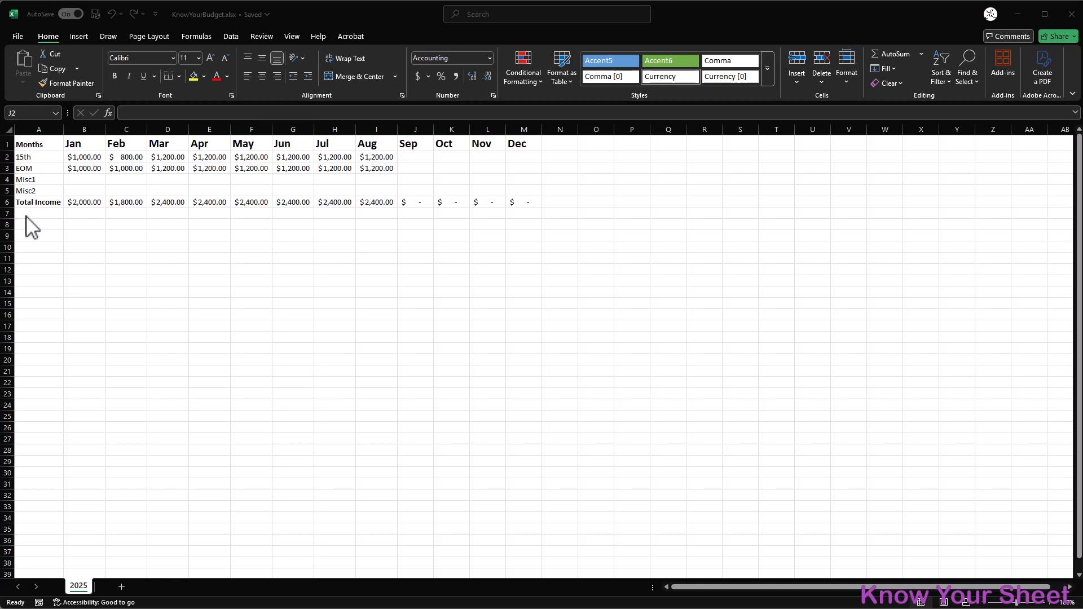
- Add an Expenses heading in A8 with a Rent/Mortgage row label in A9
left_click(41, 225)
type("E")
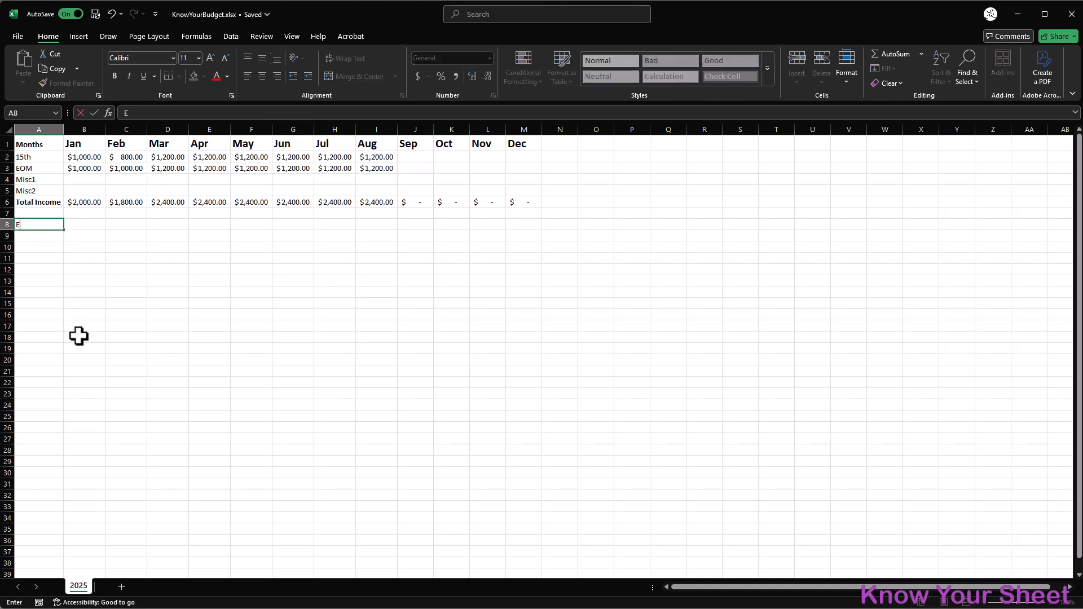
type("xpensese")
key("Return")
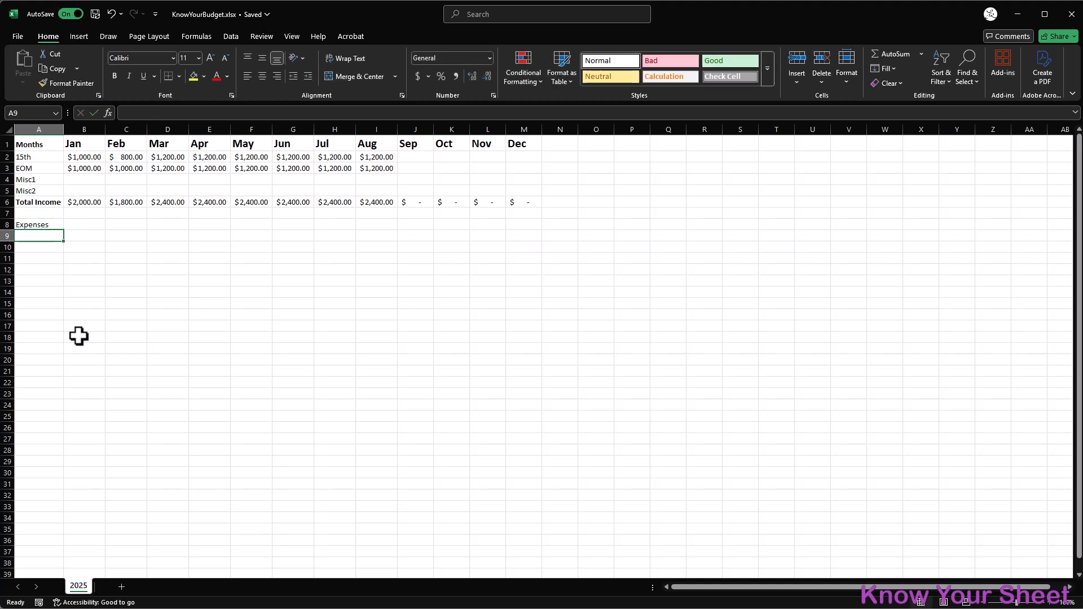
type("Rent/")
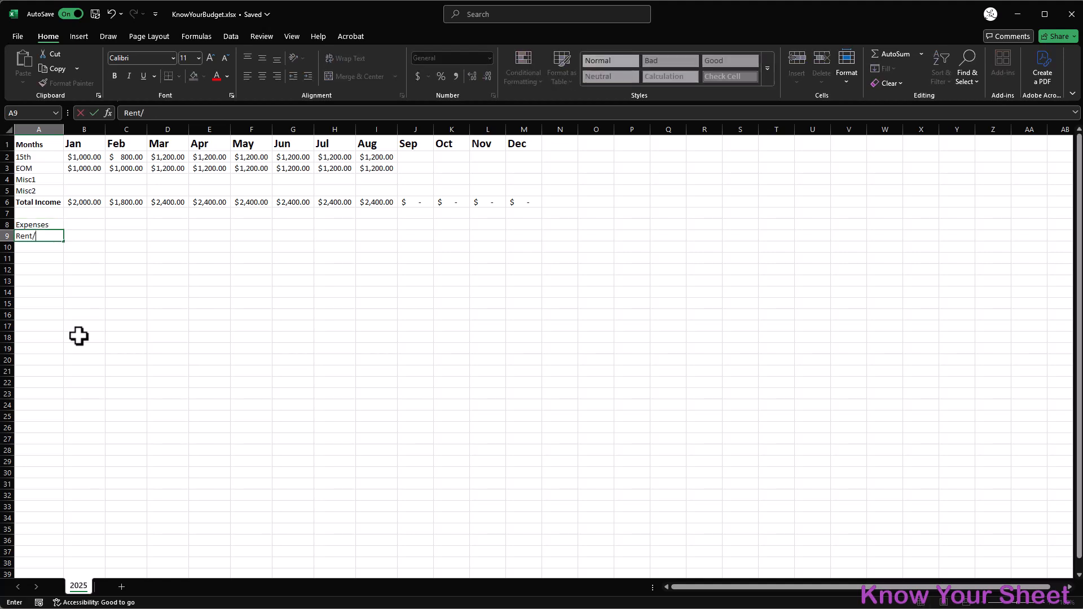
type("Mortgage")
key("Return")
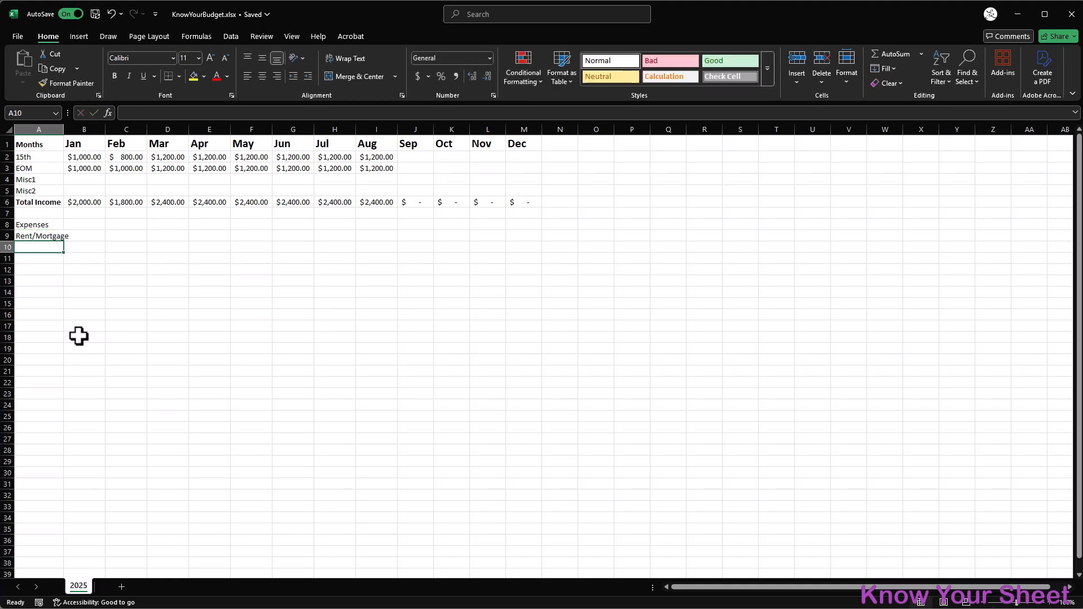
- List Streaming 1, Streaming 2, Subscription 1, Cell Phone and Internet as expense labels in A10:A14
type("Streaming 1")
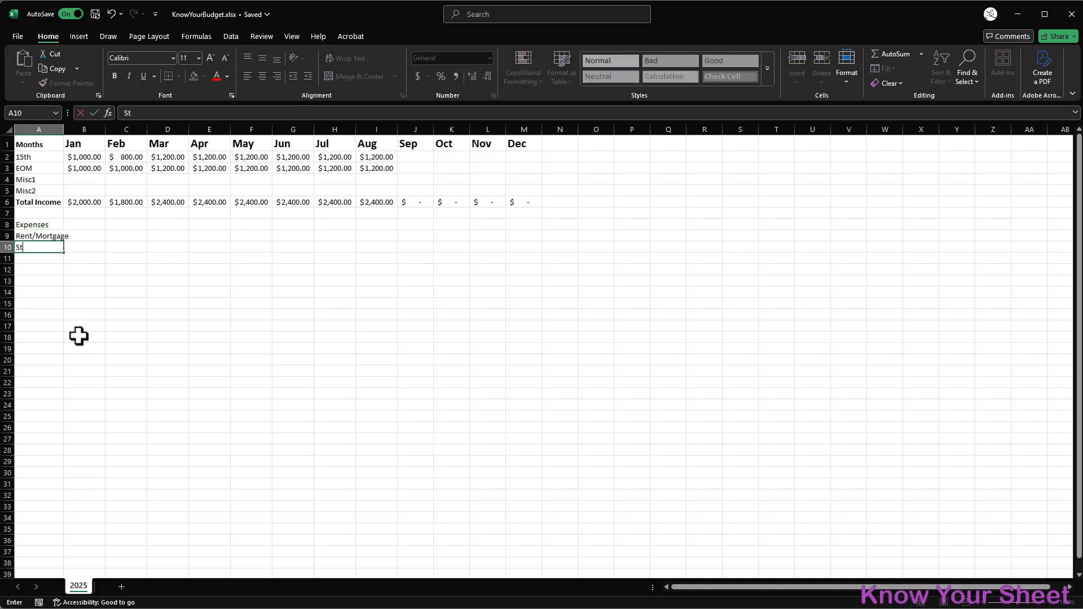
key("Return")
type("Streaming 2")
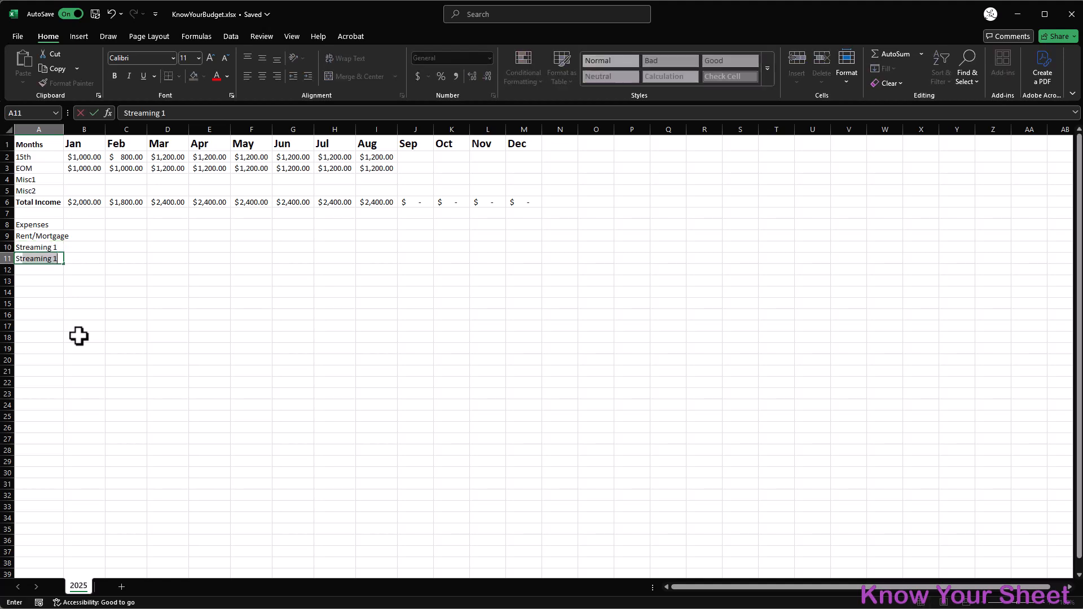
key("Return")
type("Su")
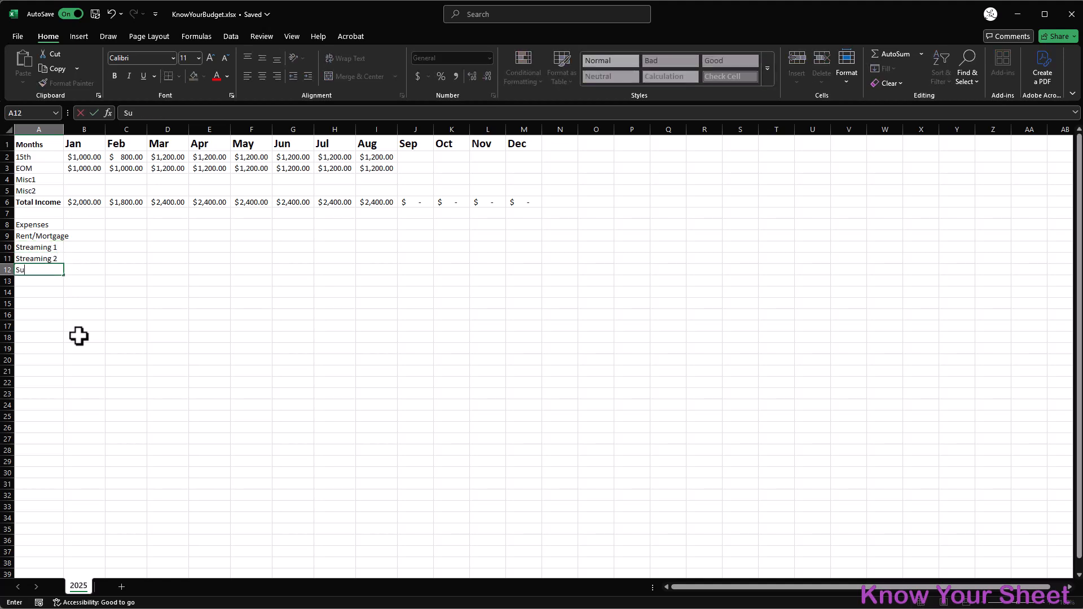
type("bscription 1")
key("Return")
type("Cell Phone")
key("Return")
type("Internet")
key("Return")
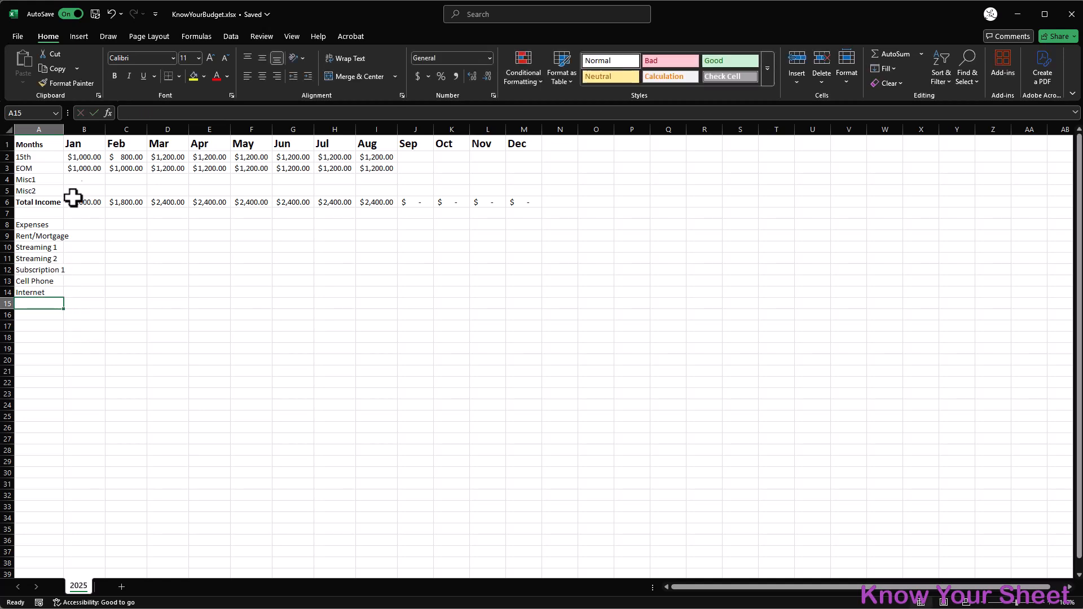
- Autofit the width of column A and make the Expenses heading in A8 bold
double_click(64, 129)
left_click(66, 226)
key("ctrl+b")
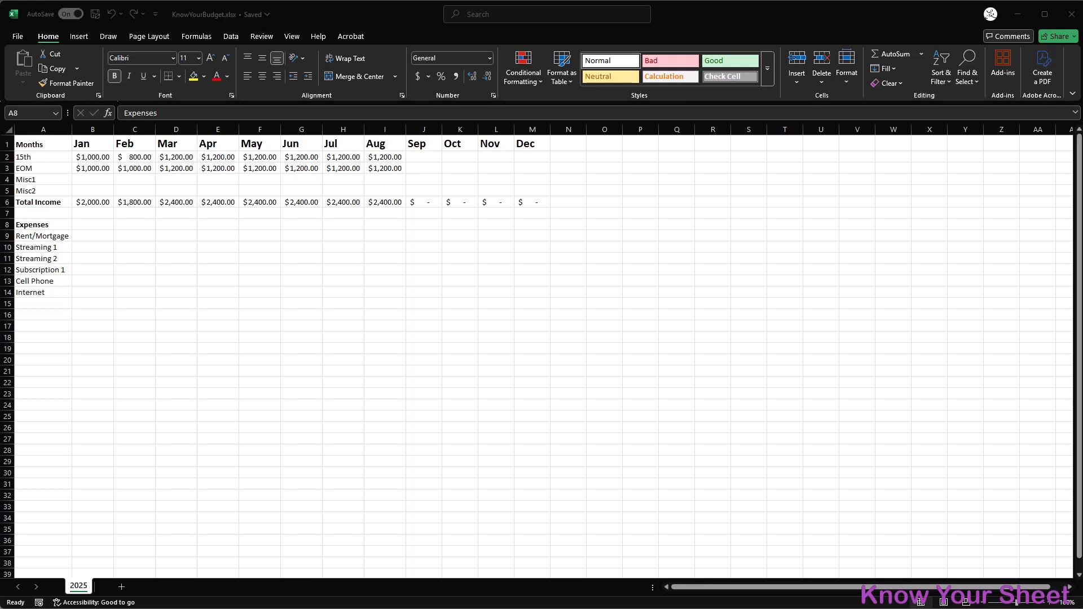
- Change the heading in A8 to Reg Expenses
left_click(54, 225)
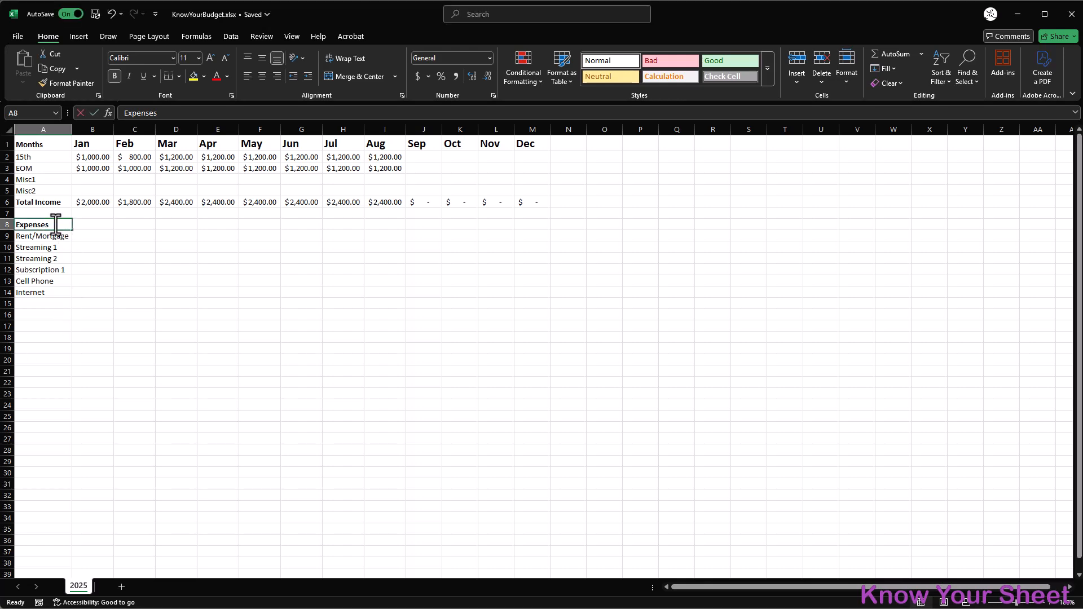
double_click(55, 225)
type("R")
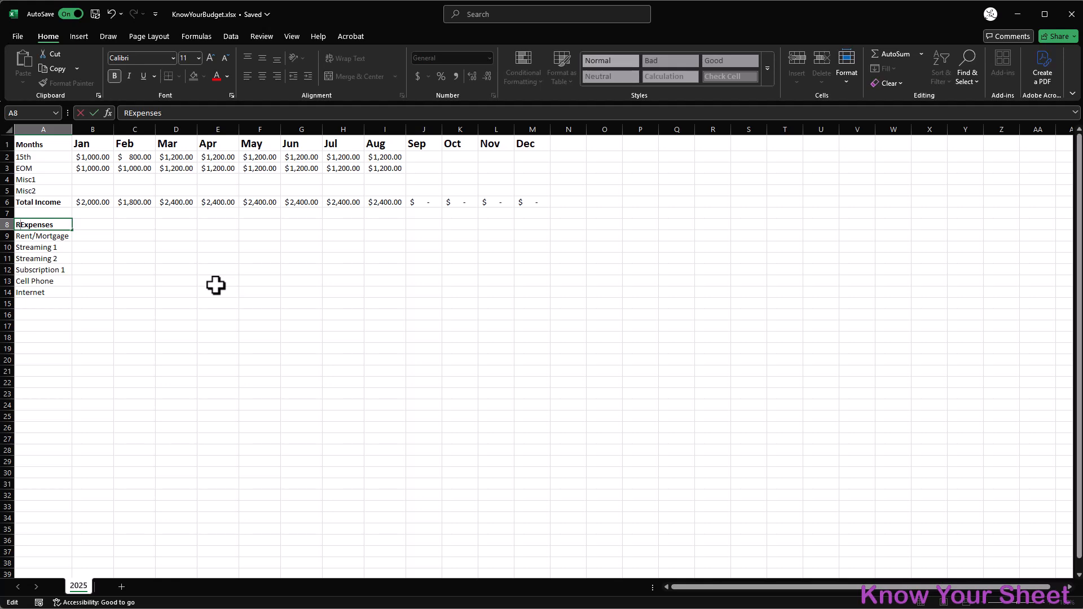
type("eg")
key("Return")
- Add a Utilities heading in A16
left_click(53, 315)
type("Utili")
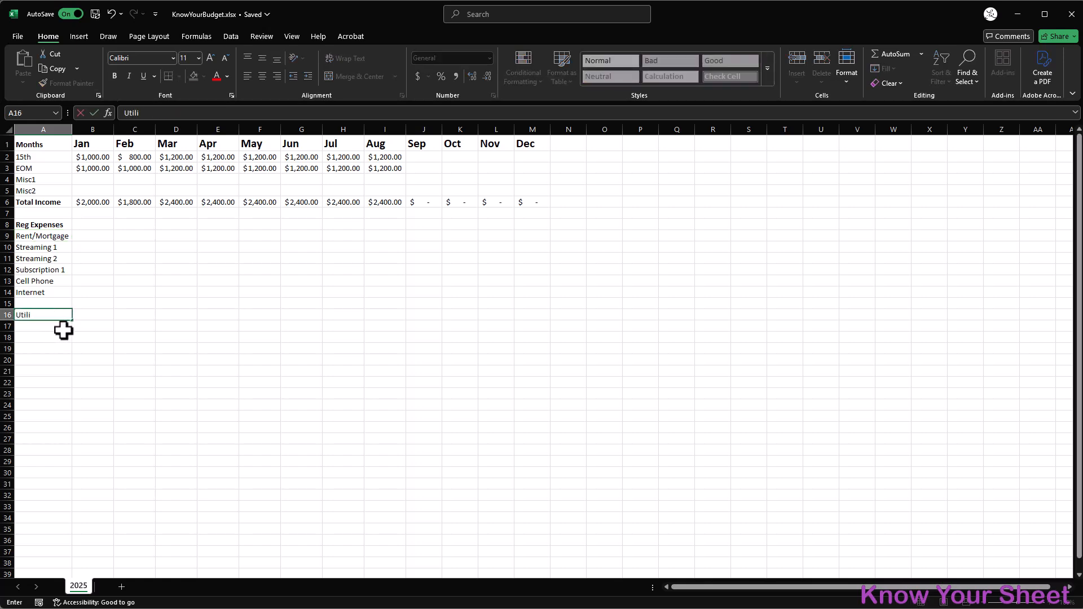
type("ties")
key("Return")
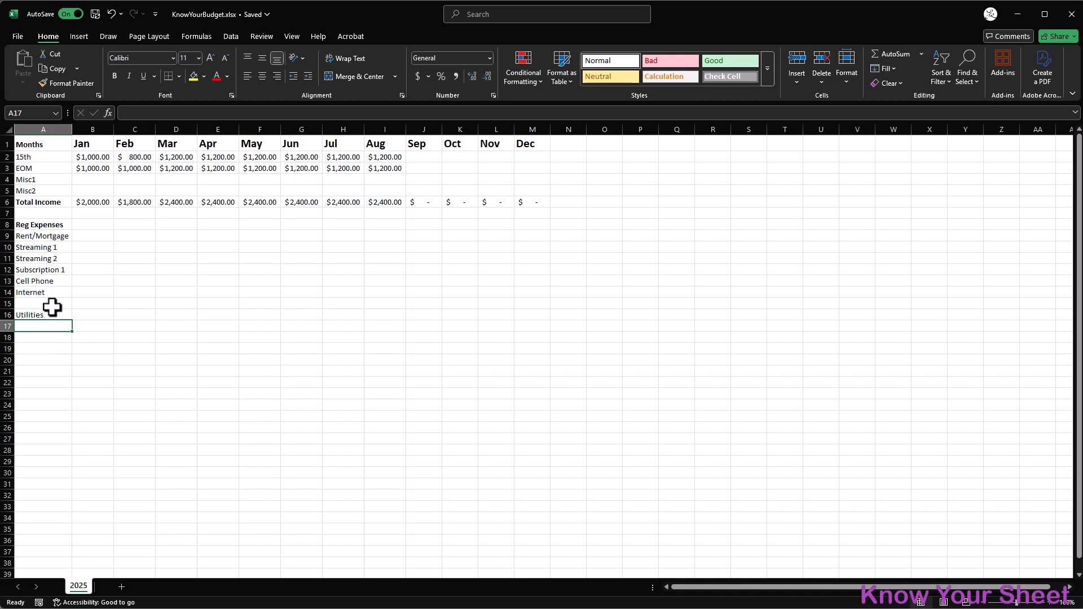
- Copy the Cell Phone and Internet labels from A13:A14 to A17:A18 under the Utilities heading
left_click_drag(60, 282, 62, 291)
key("ctrl+c")
left_click(48, 328)
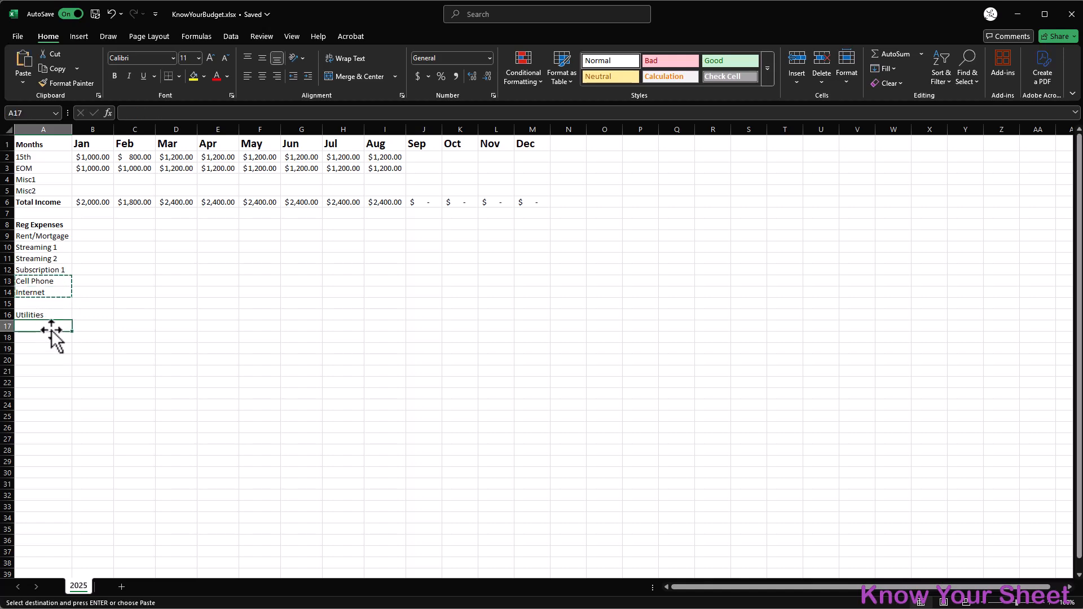
key("ctrl+v")
- Make the Utilities heading in A16 bold and clear the original Cell Phone and Internet labels from A13:A14
left_click(49, 312)
key("ctrl+b")
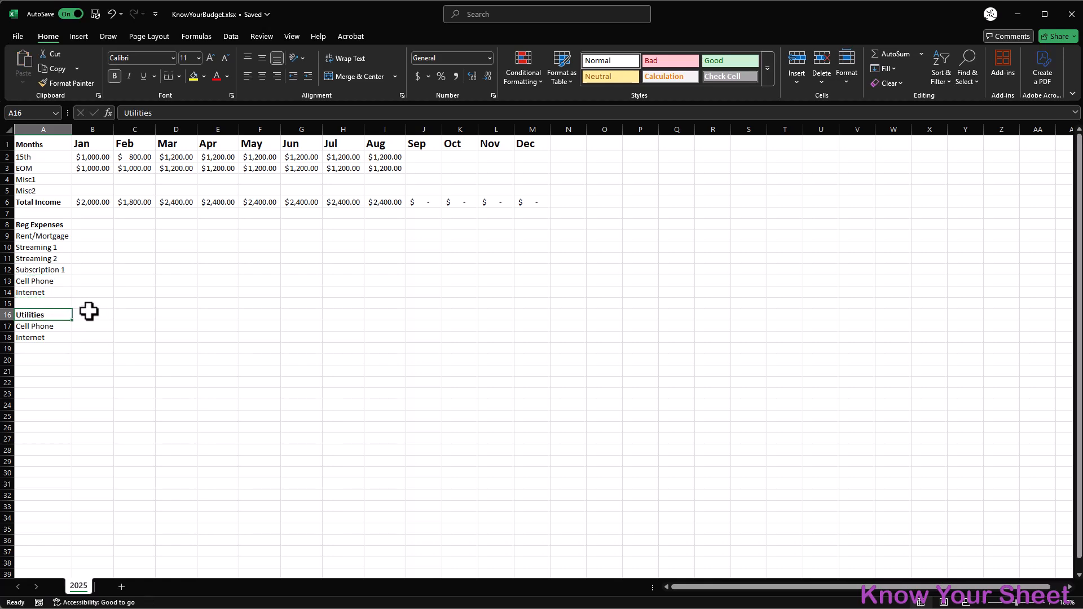
left_click_drag(60, 292, 59, 284)
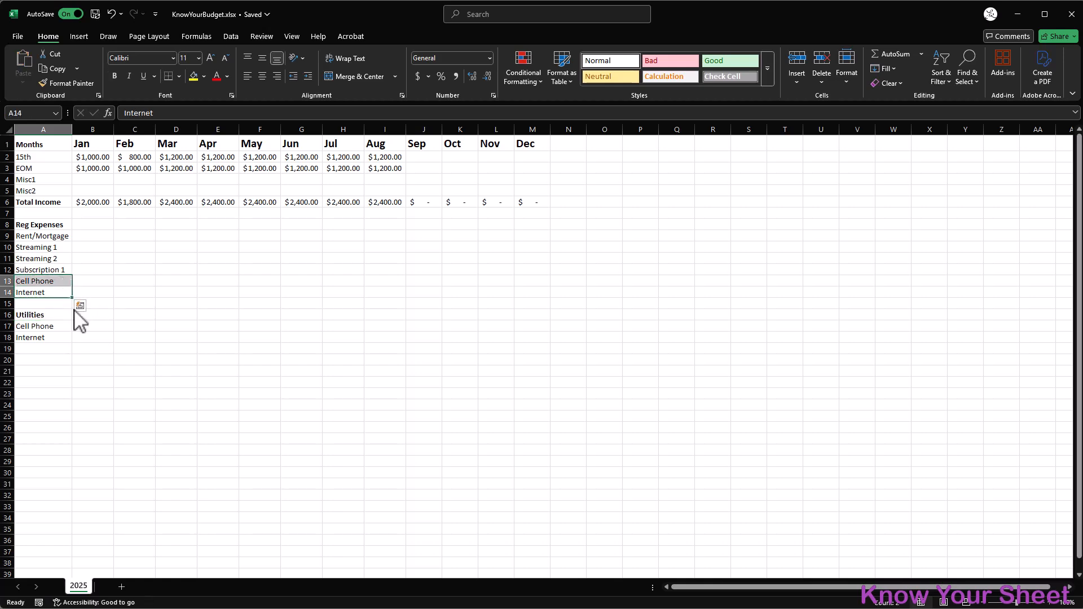
key("Delete")
- Add Gas, Electric, Water and Utilities as row labels in A19:A22 of the utilities section
left_click(53, 349)
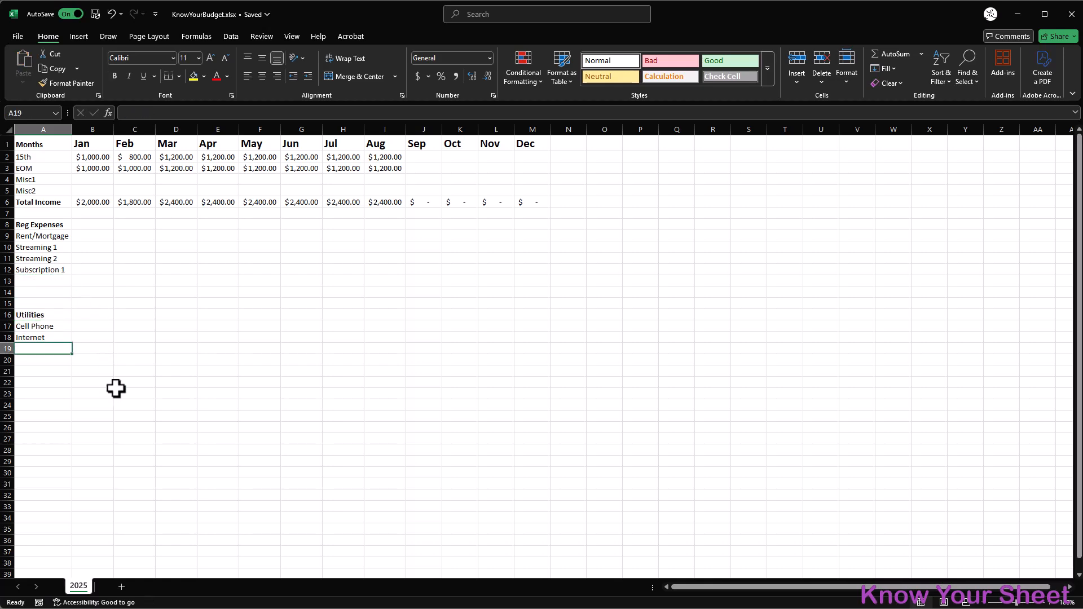
type("Gas")
key("Return")
type("Electric")
key("Return")
type("Water")
key("Return")
type("Utilitie")
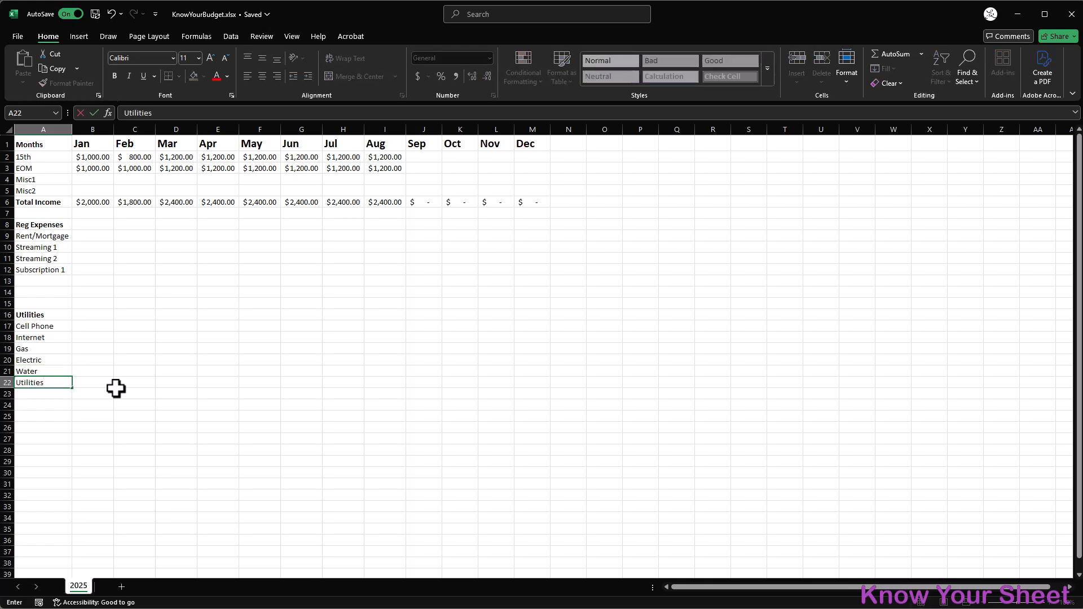
type("s")
key("Return")
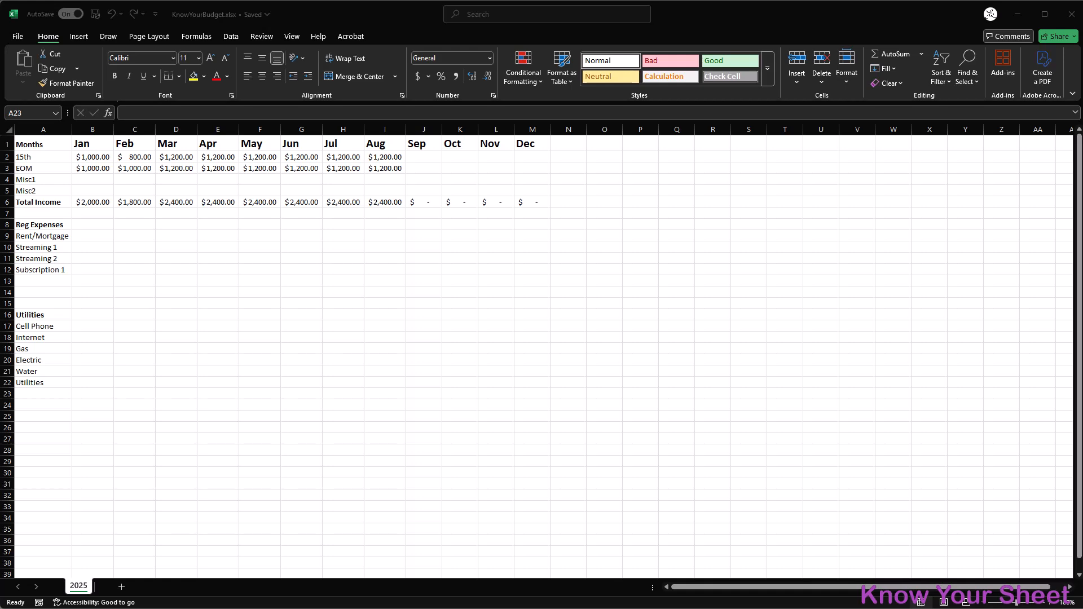
- Add a CC heading in A25 with the row labels Bank1 and Bank2 in A26:A27
left_click(48, 417)
left_click(49, 417)
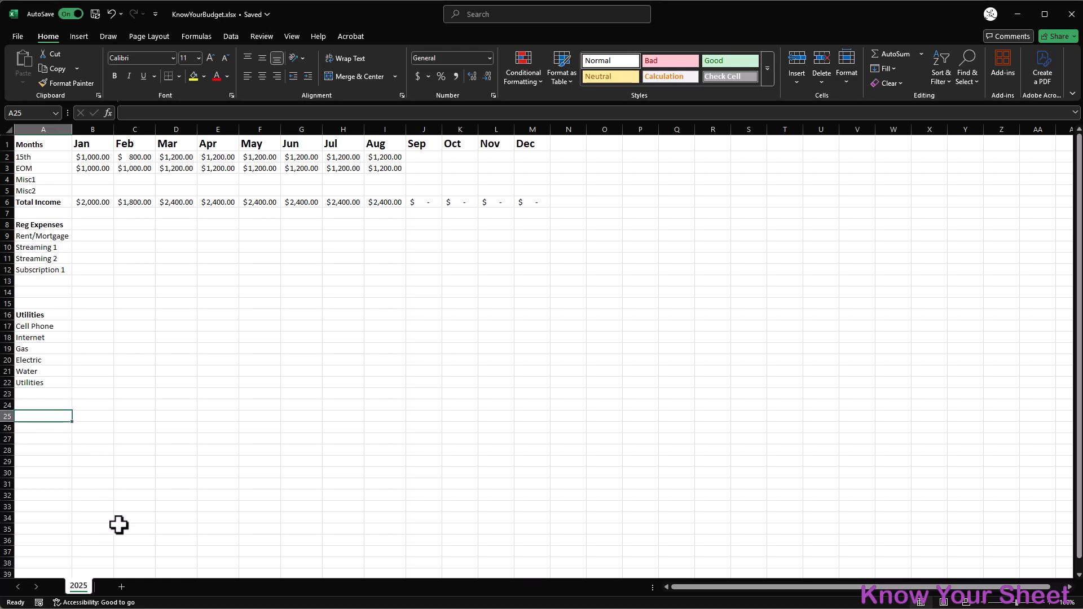
type("CC")
key("Return")
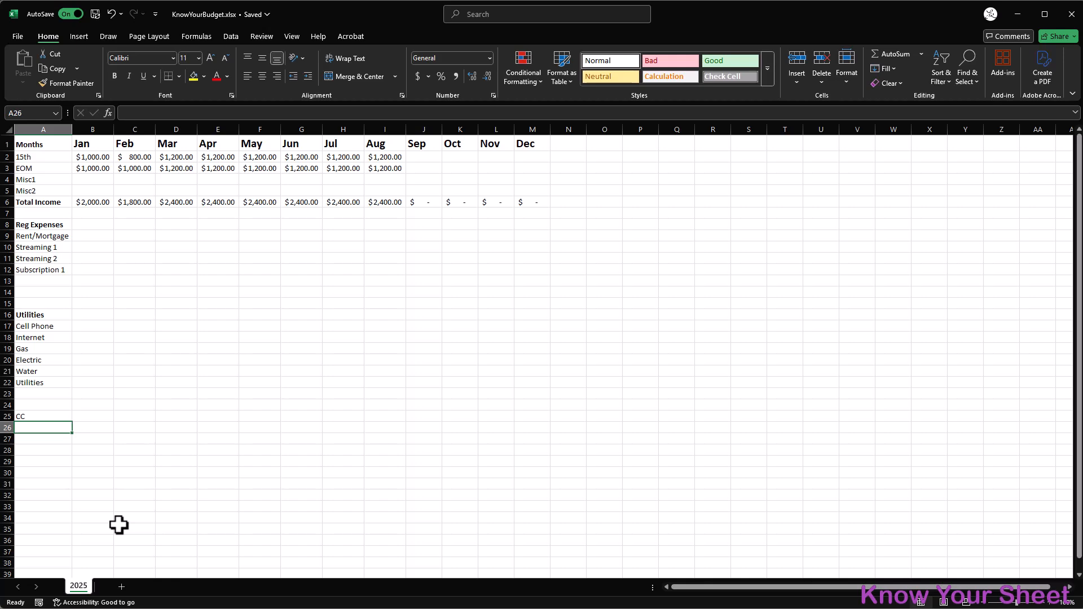
type("Bank1")
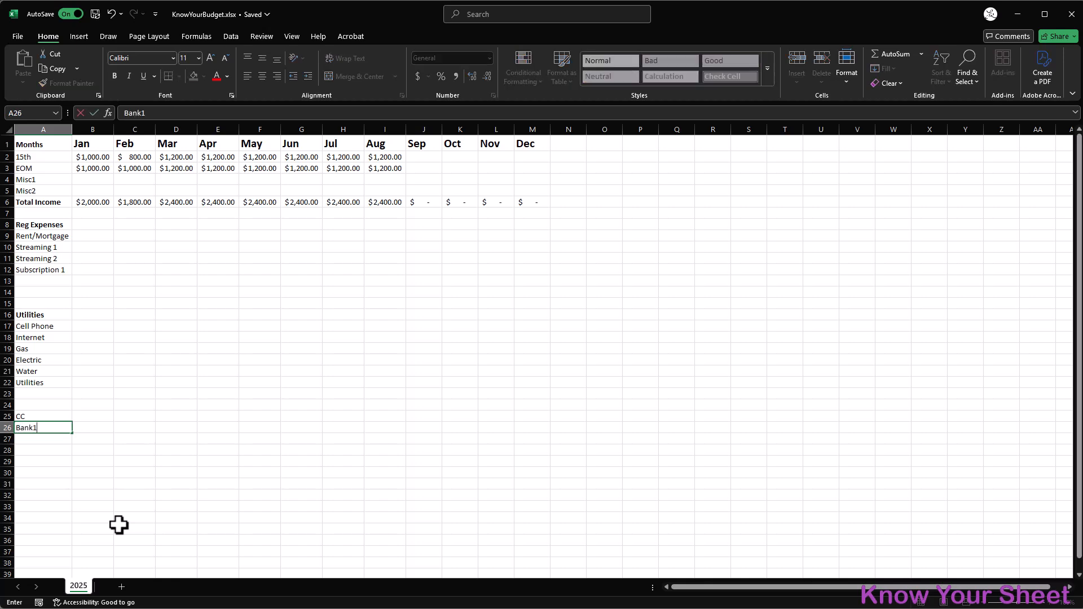
key("Return")
type("Bank")
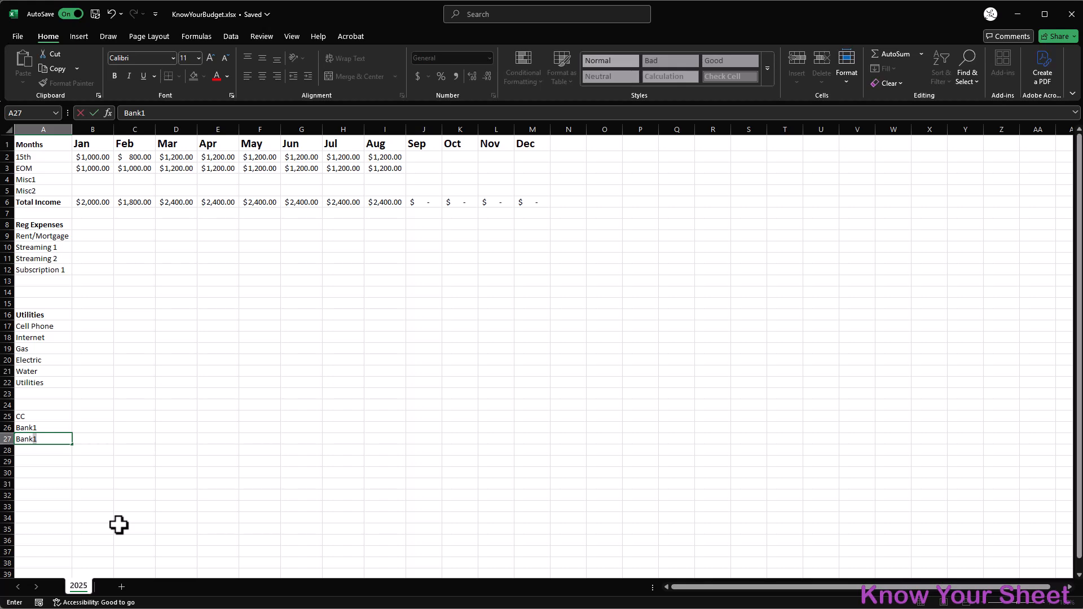
type("2")
key("Return")
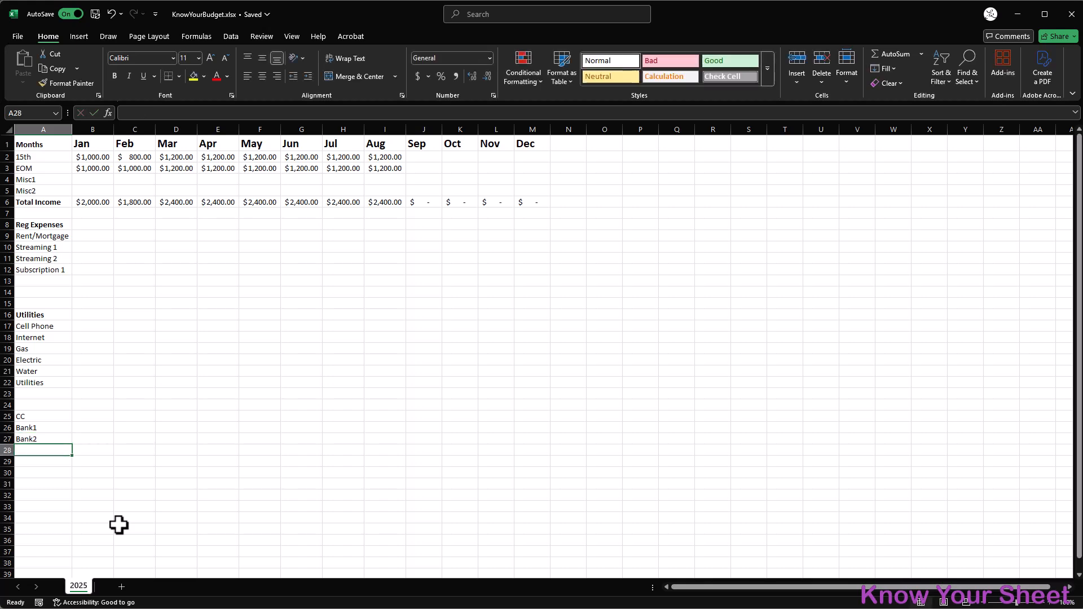
- Add Target CC, Amazon CC and Best Buy CC as row labels in A28:A30
type("Tar")
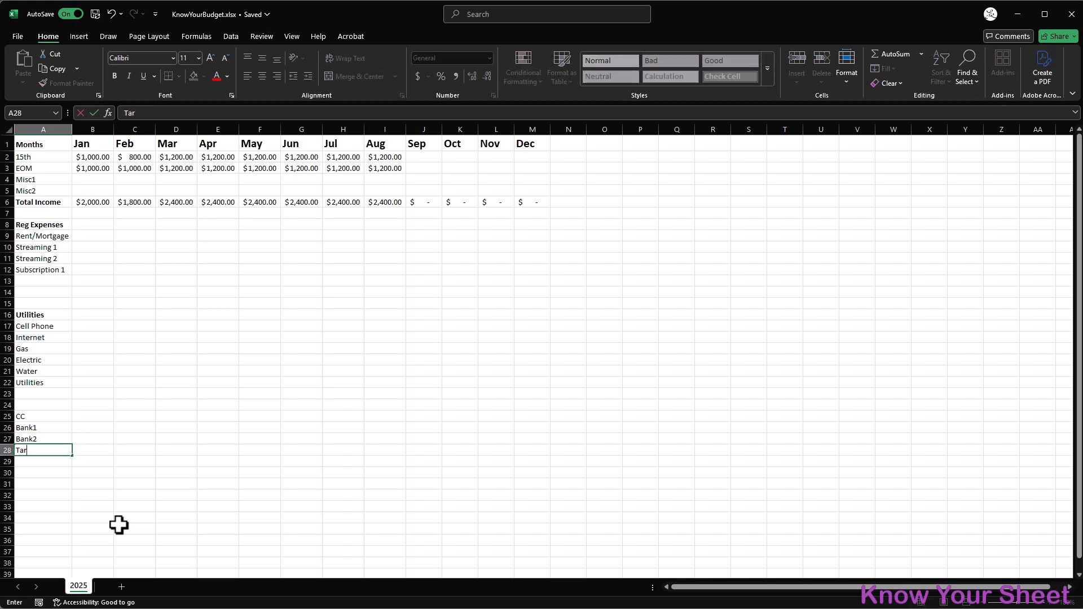
type("get CC")
key("Return")
type("Amazon")
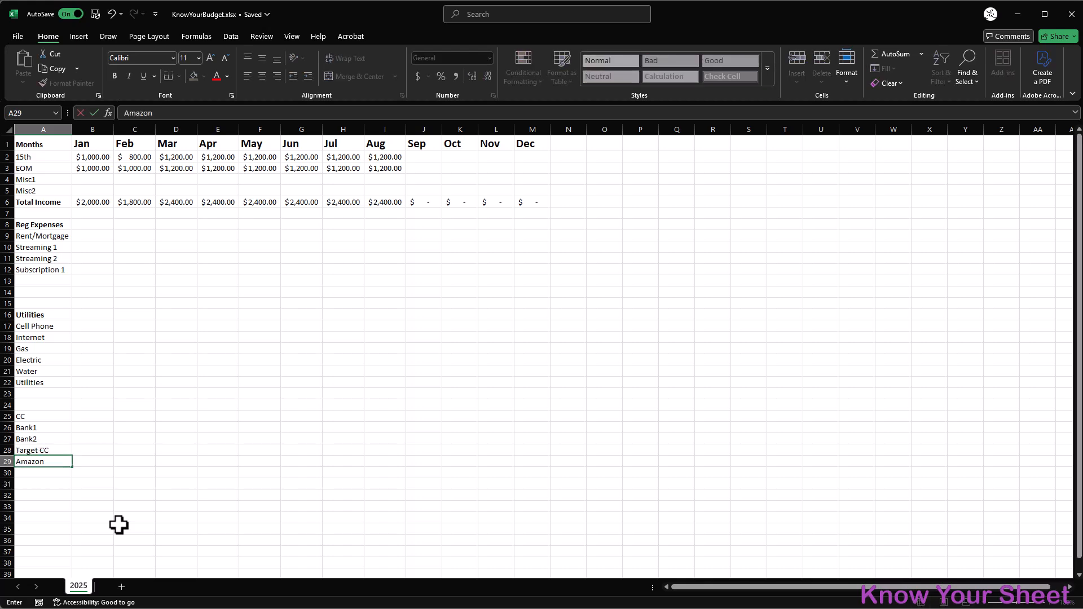
type(" CC")
key("Return")
type("Bes")
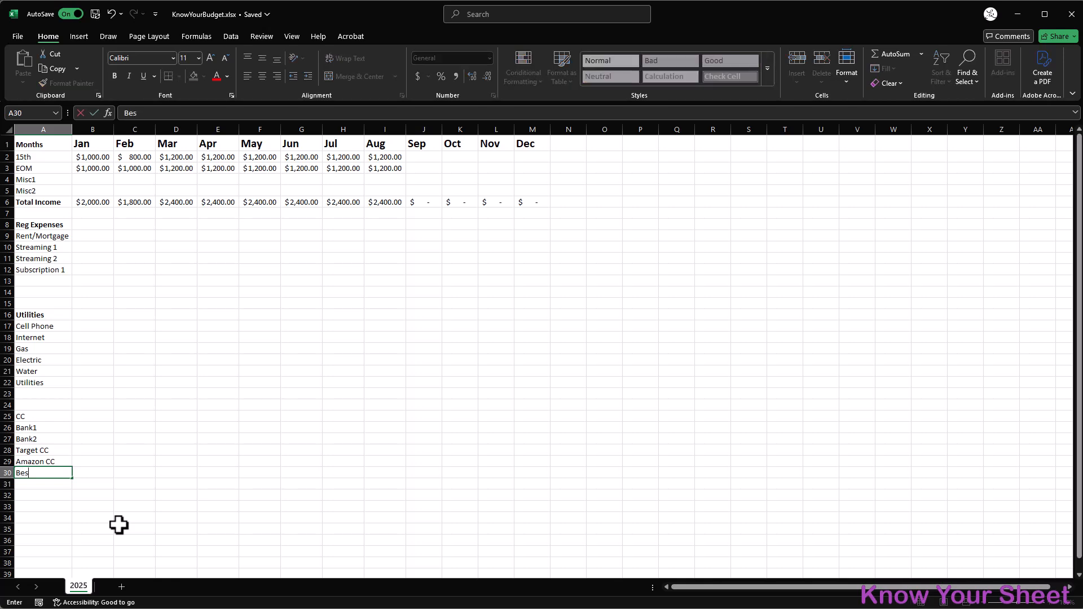
type("t Buy CC")
key("Return")
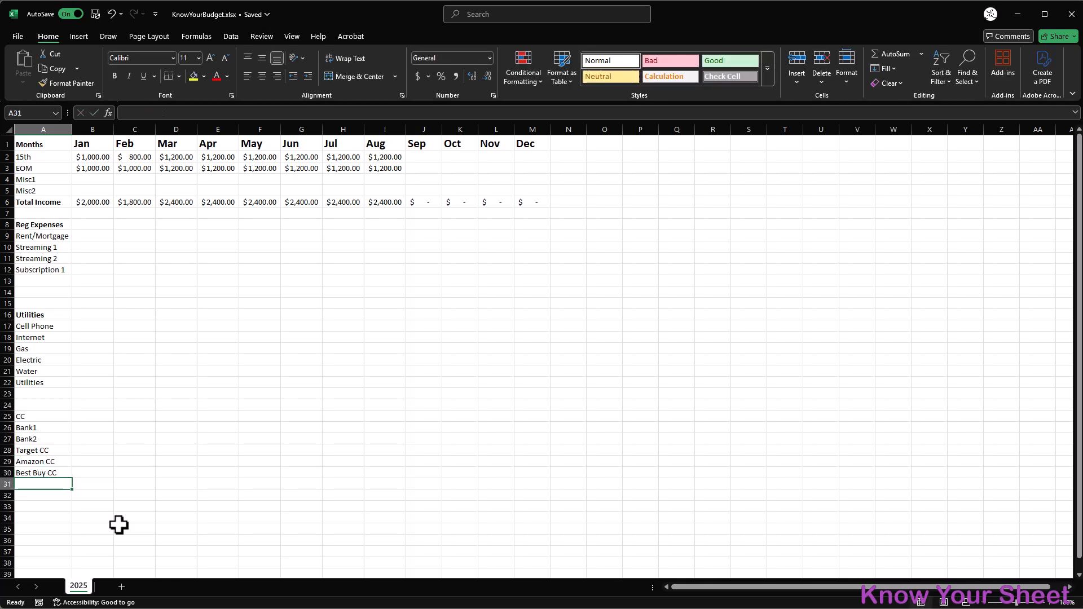
- Make the CC heading in A25 bold
left_click(49, 417)
key("ctrl+b")
left_click(49, 484)
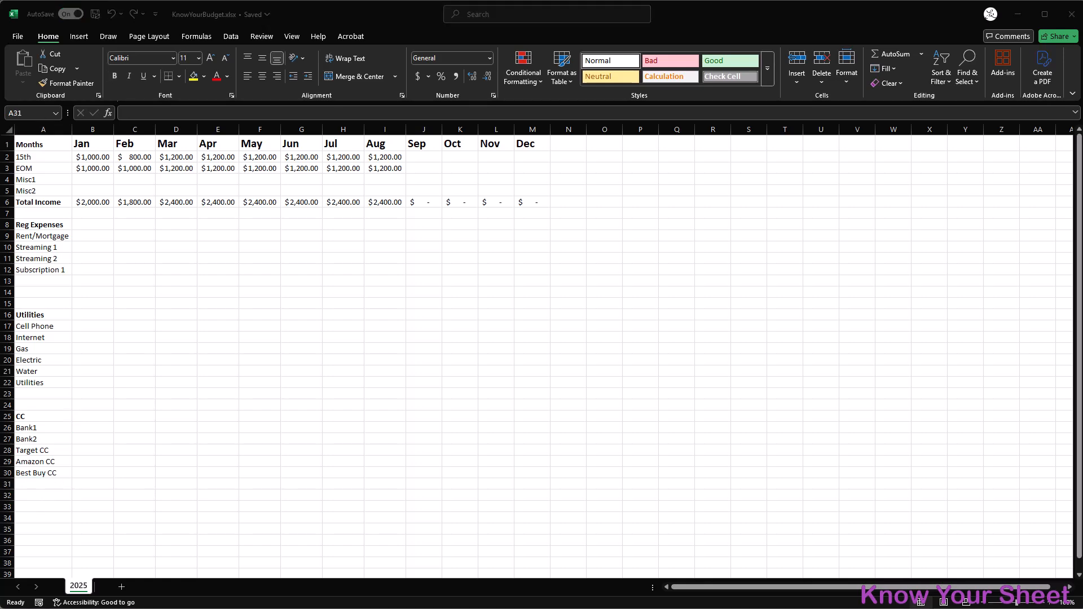
- Enter 1500 as the January Rent/Mortgage amount in B9
left_click(92, 236)
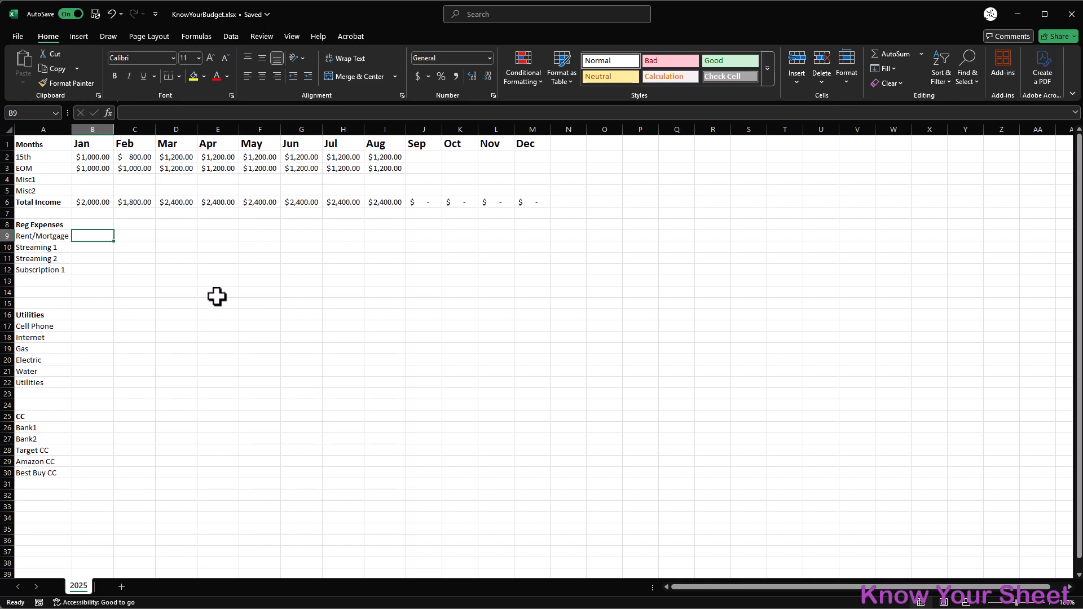
type("150")
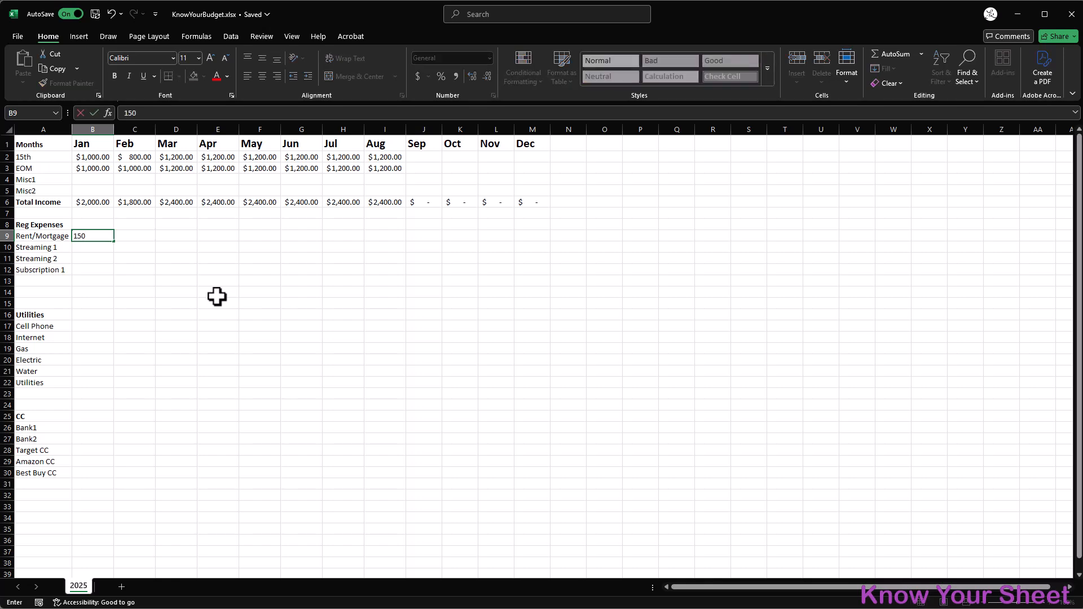
type("0")
key("Return")
key("Up")
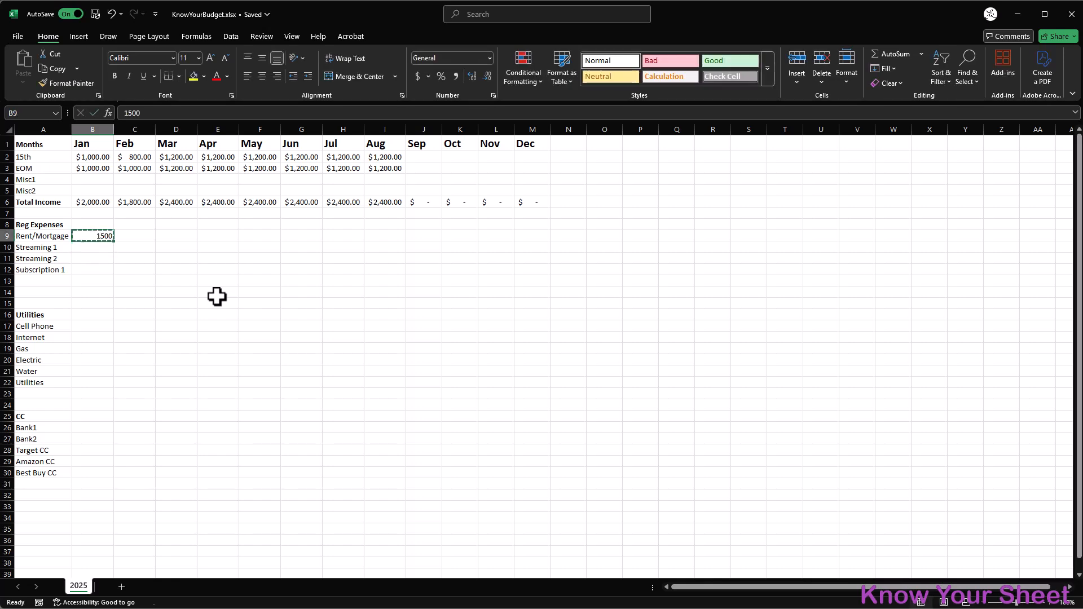
- Copy the January Rent/Mortgage amount across the row through August, filling B9:I9
key("ctrl+c")
key("shift+Right")
key("shift+Right")
key("shift+Right")
key("shift+Right")
key("shift+Right")
key("shift+Right")
key("shift+Right")
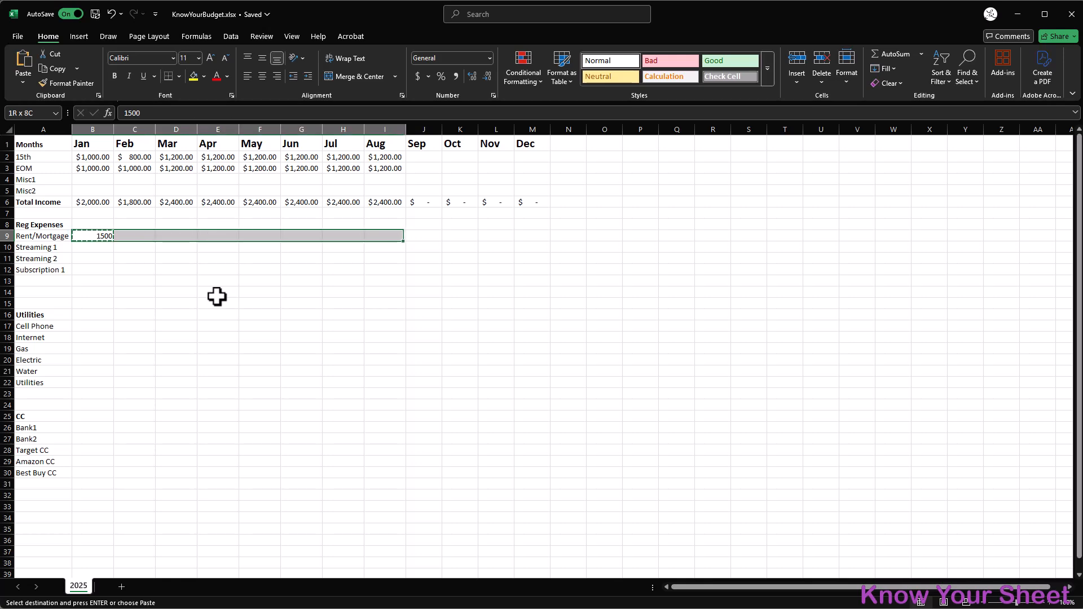
key("ctrl+v")
- Set the August Rent/Mortgage amount in I9 to 1600
key("Right")
key("Right")
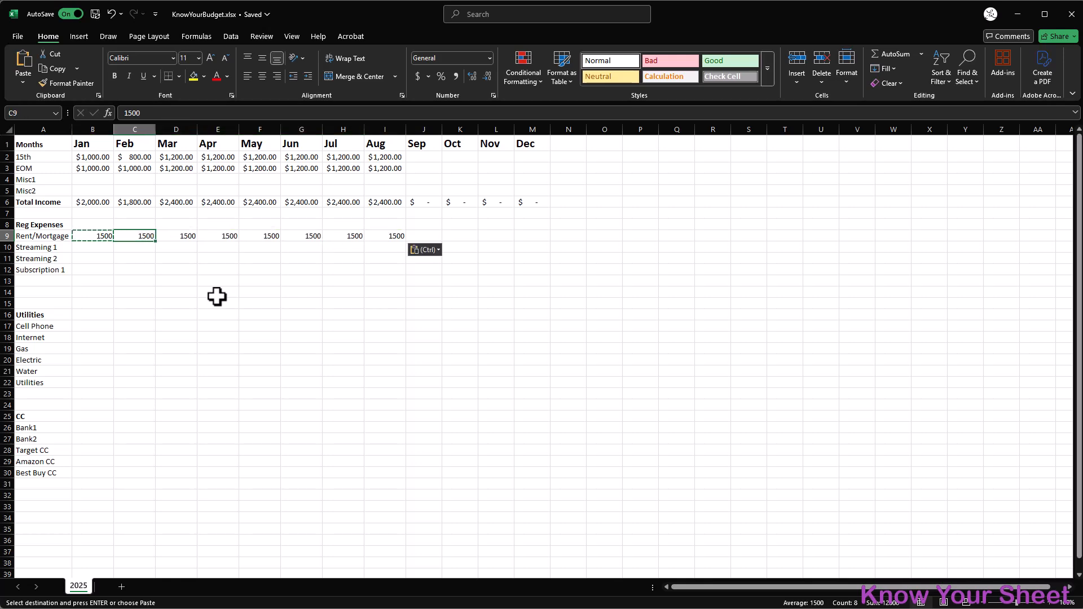
key("Right")
key("Right")
key("Right")
key("Right")
key("Right")
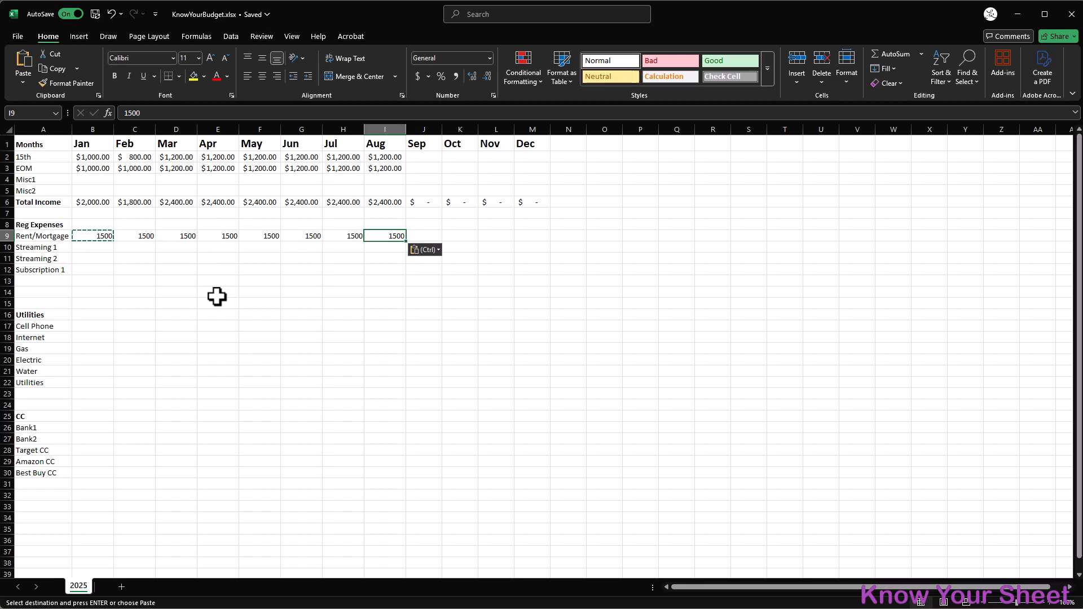
type("1600")
key("Return")
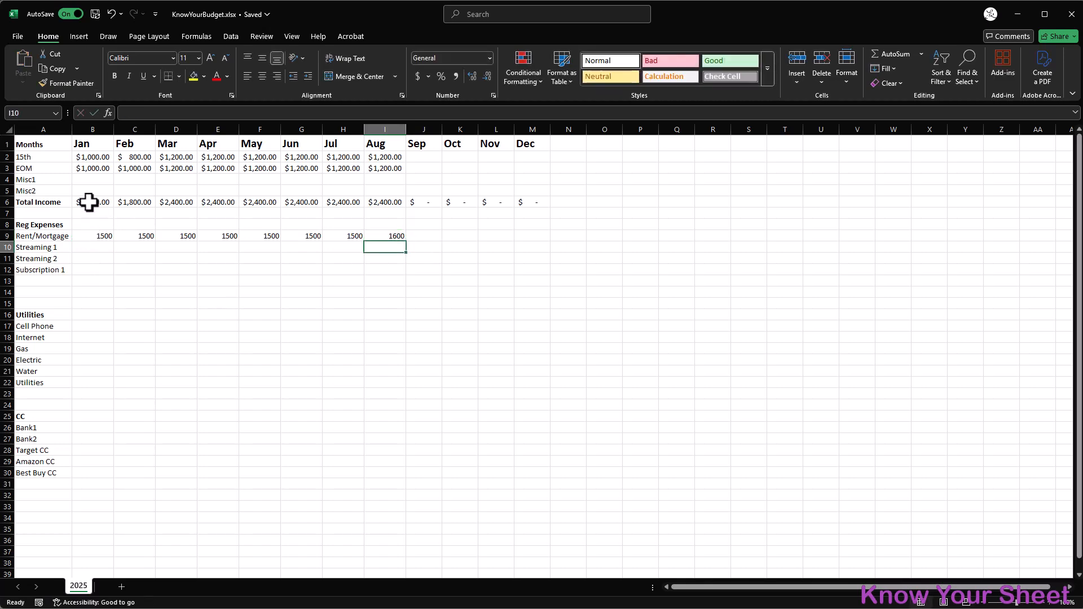
- Apply the Accounting number format to the whole monthly amounts range B2:M35
left_click_drag(87, 155, 545, 529)
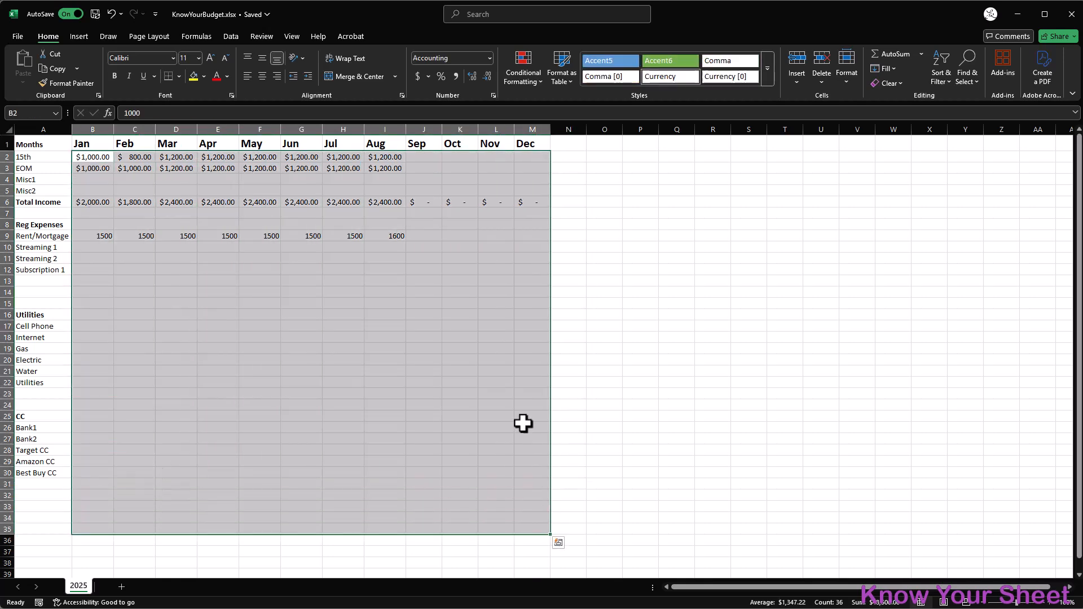
left_click(418, 75)
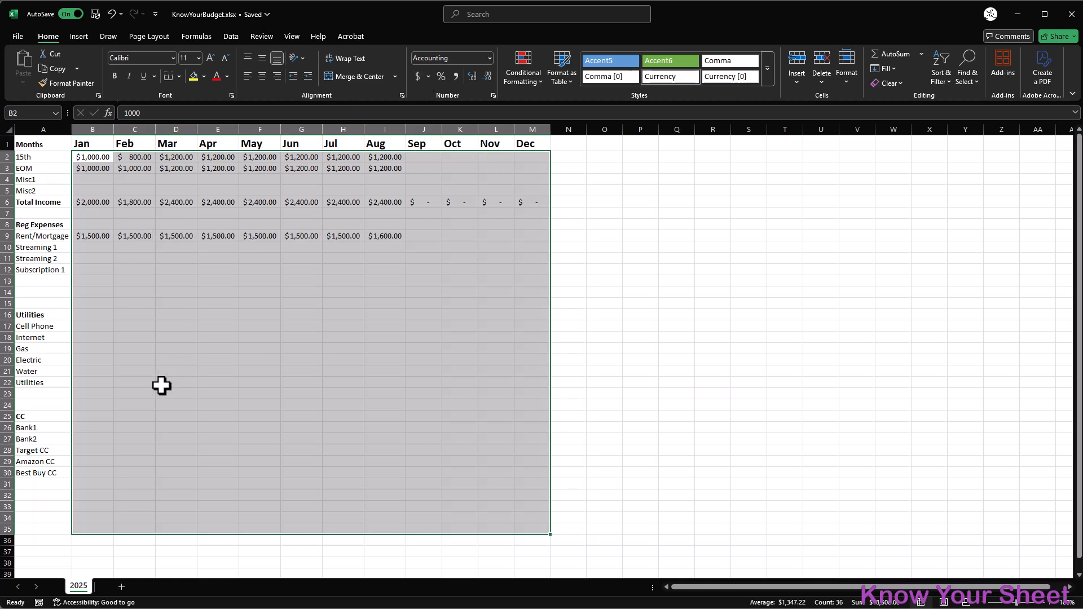
- Enter 10.99 for Streaming 1 in B10, 9.99 for Streaming 2 in C11 and 2.99 for Subscription 1 in C12
left_click(92, 248)
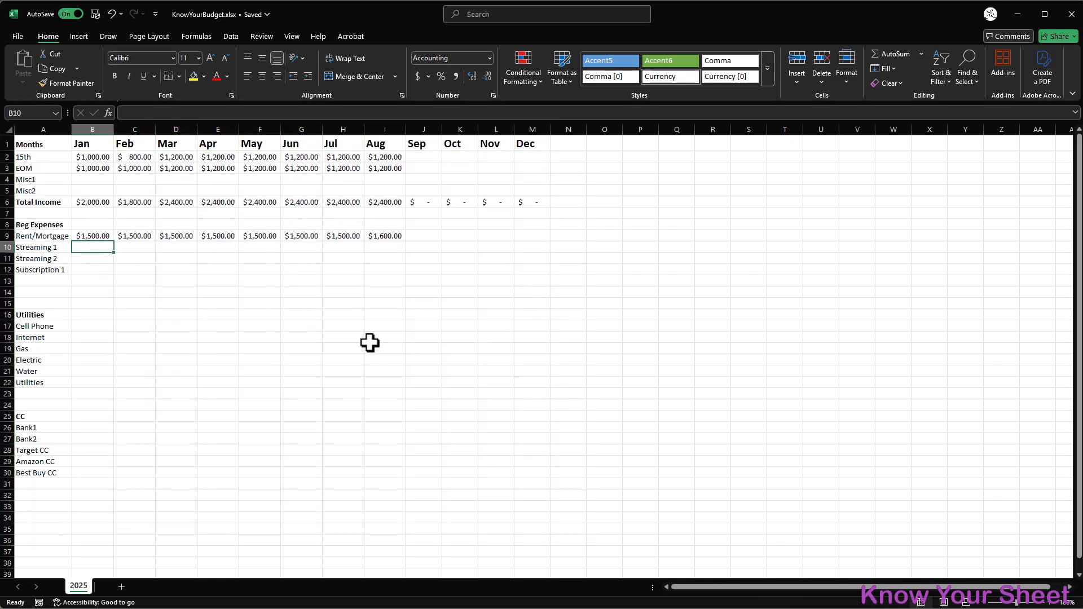
type("10.99")
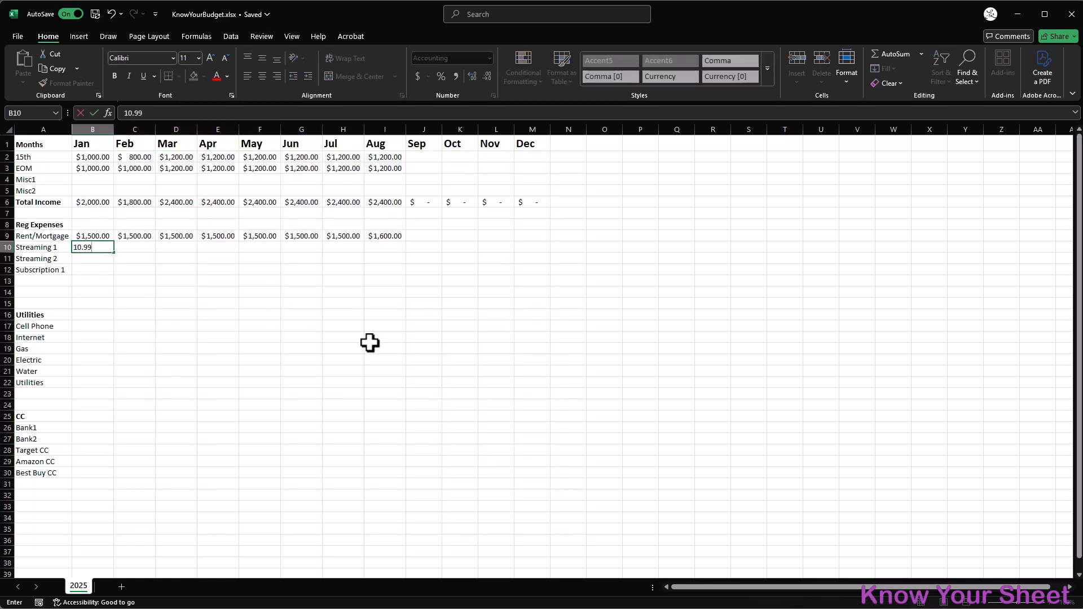
key("Tab")
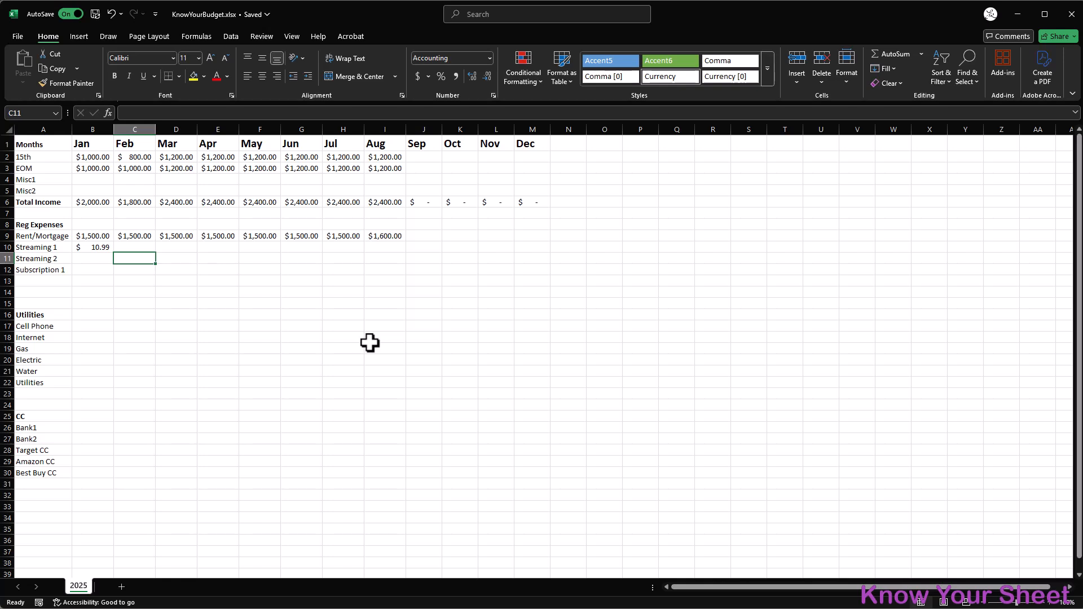
type("9.99")
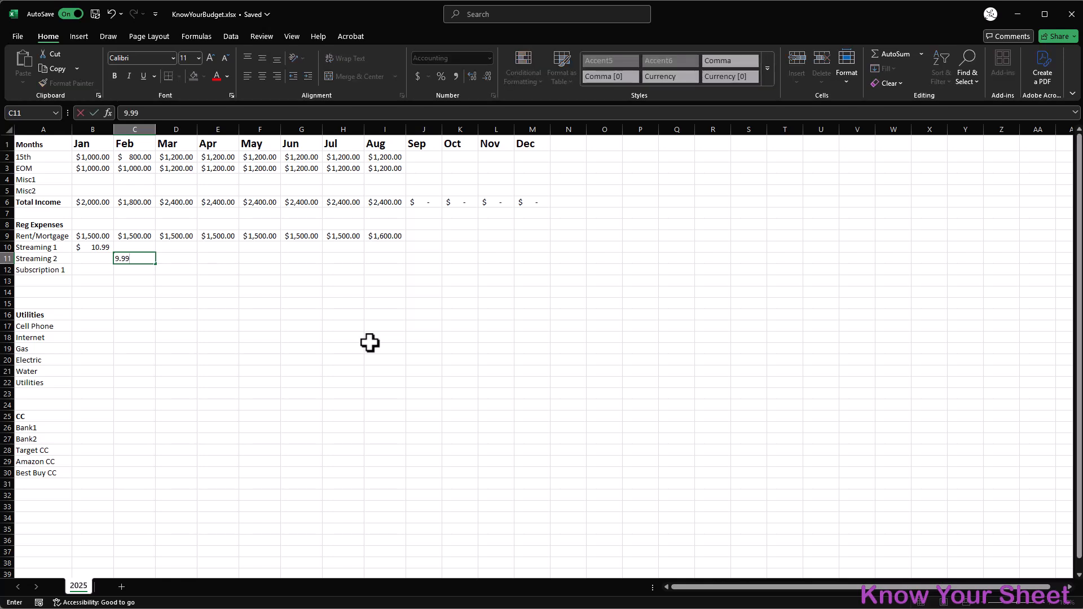
key("Return")
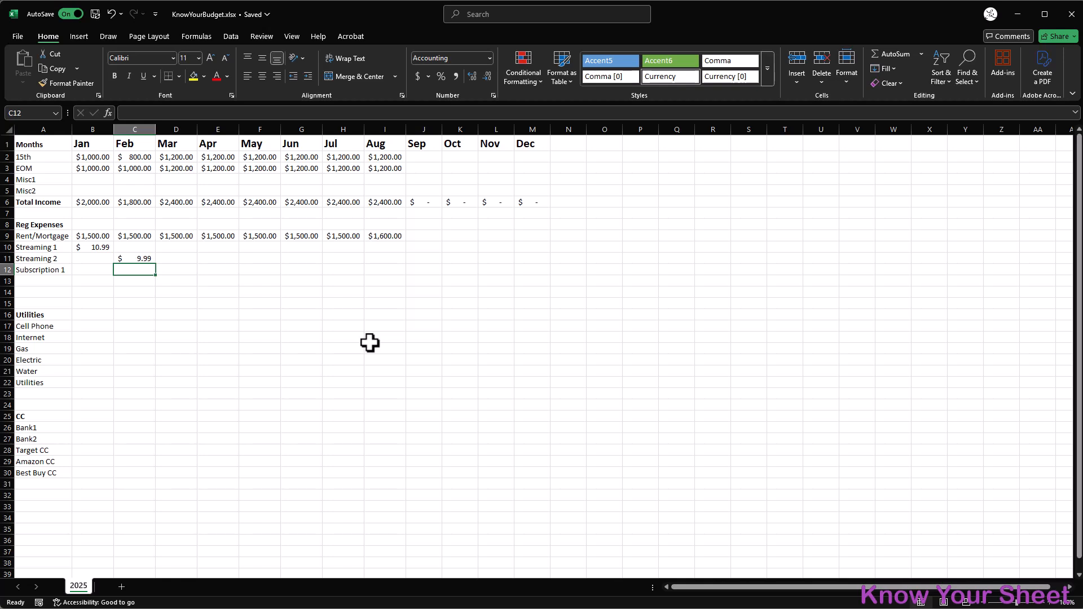
type("2.99")
key("Return")
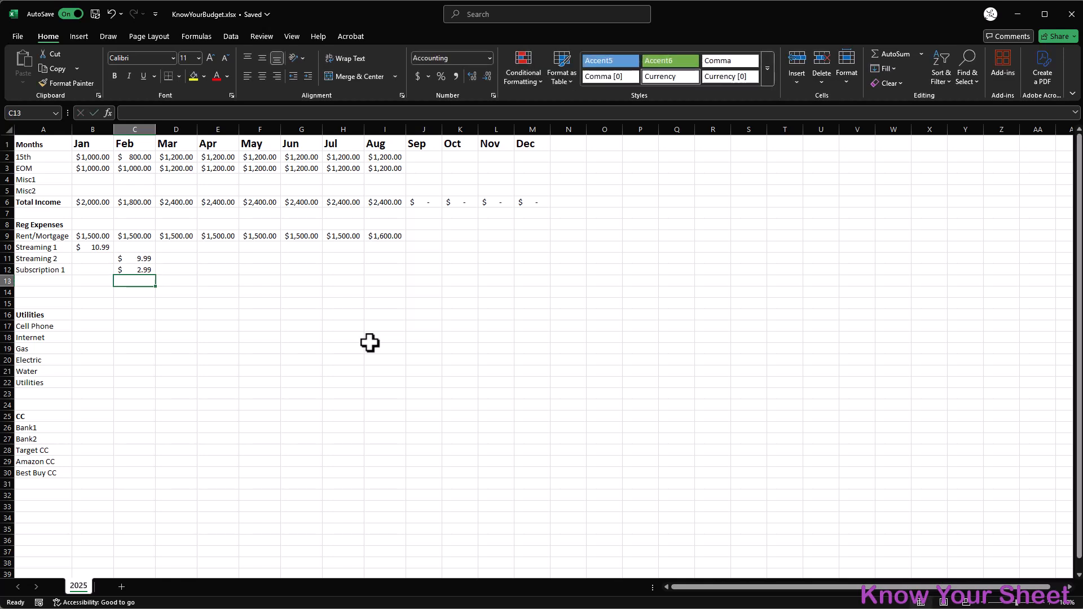
- Copy the Streaming 1, Streaming 2 and Subscription 1 amounts across February through August, and clear Streaming 1 for July and August in H10:I10
left_click(103, 246)
key("ctrl+c")
left_click(137, 247)
key("ctrl+v")
left_click_drag(147, 249, 385, 243)
key("ctrl+c")
key("ctrl+v")
left_click(319, 291)
key("Delete")
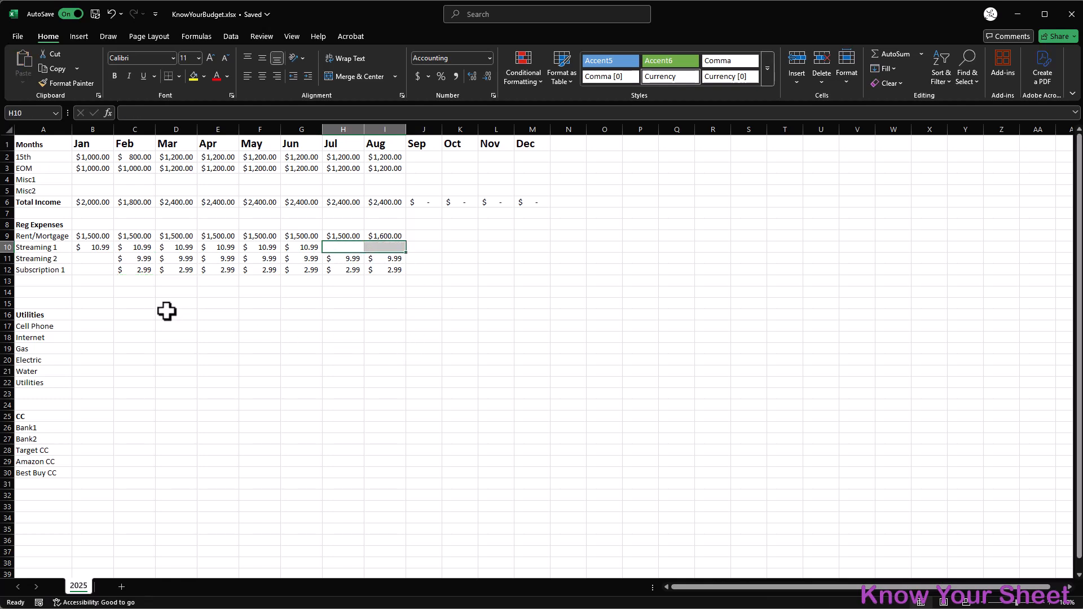
- Enter 110 as the January Cell Phone amount in B17 and copy it to February through August in C17:I17
left_click(91, 326)
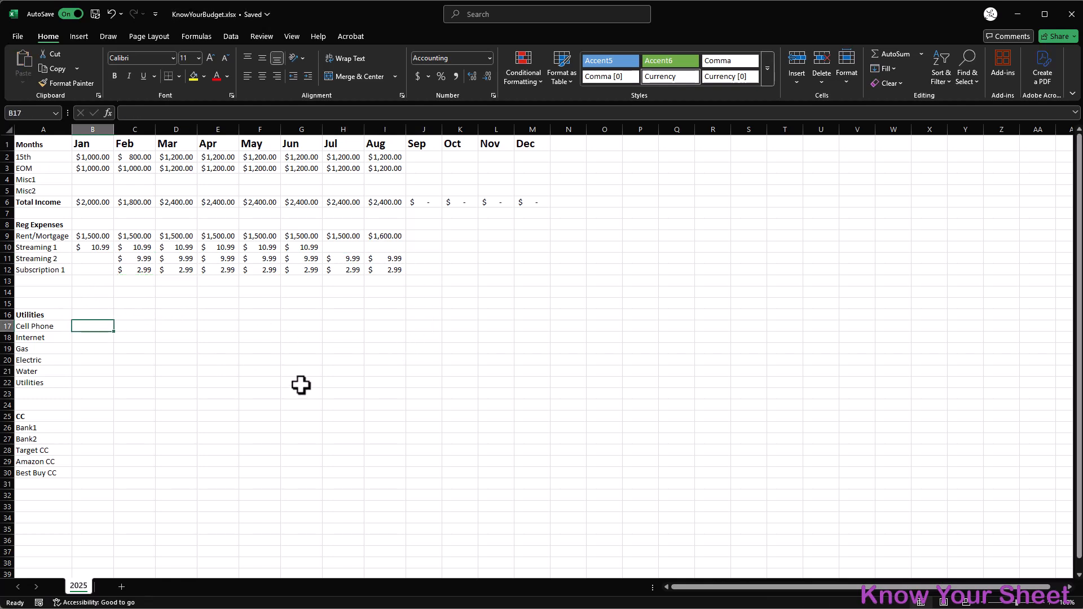
type("1")
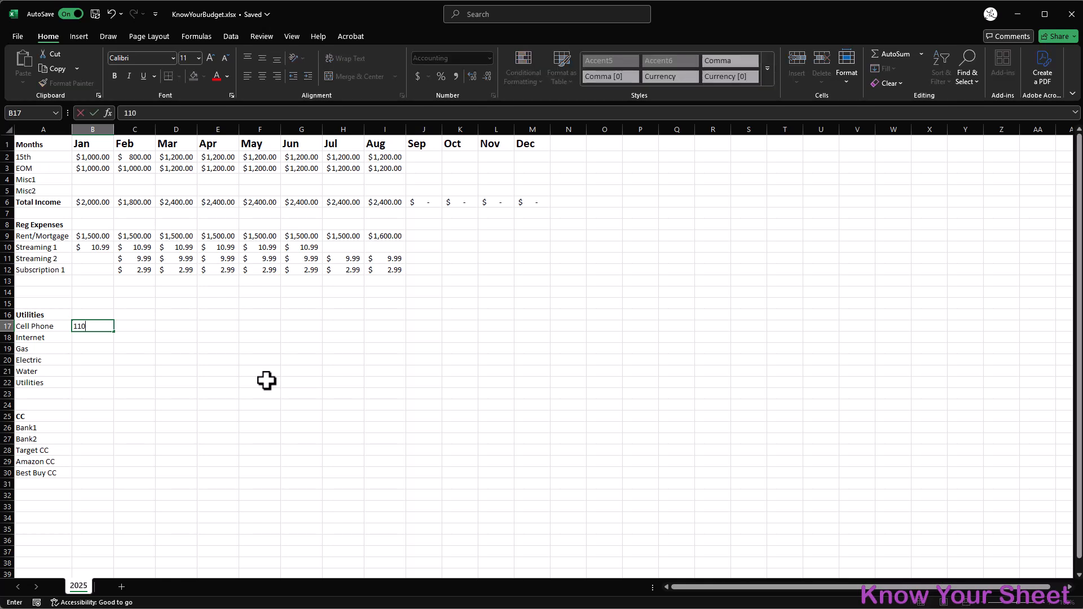
type("10")
key("Return")
left_click(99, 323)
key("ctrl+c")
left_click_drag(143, 329, 391, 329)
key("ctrl+v")
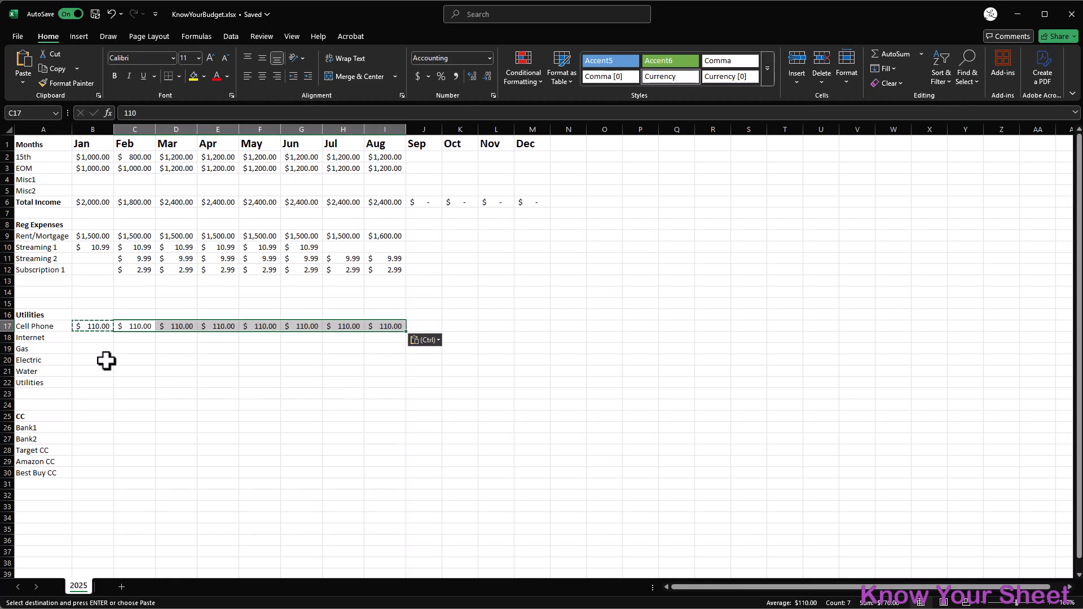
- Enter 40 as the January Internet amount in B18 and copy it to February through August in C18:I18
left_click(88, 338)
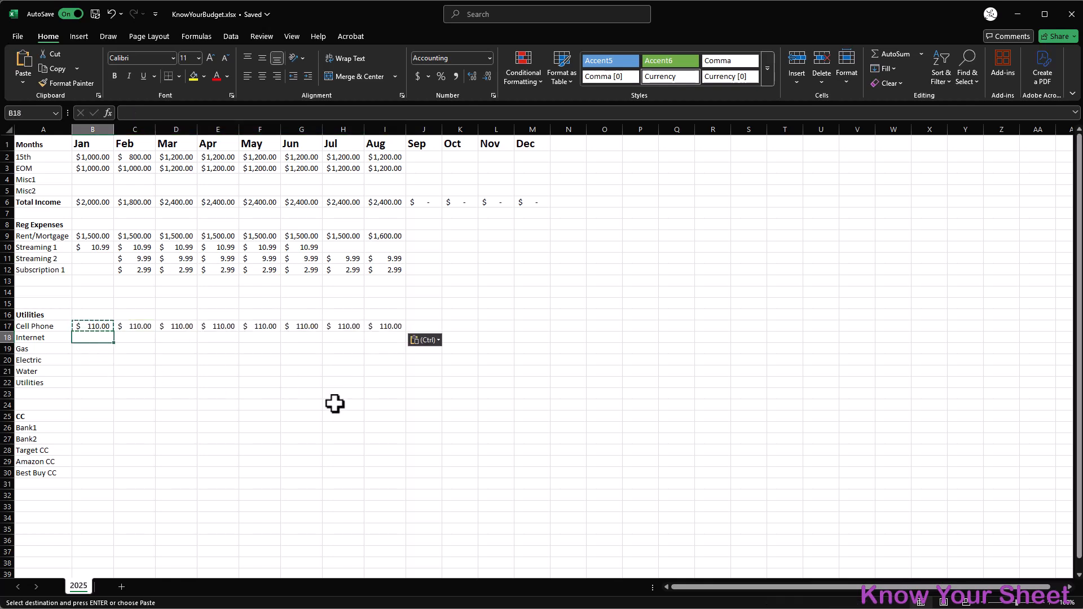
type("40")
key("Return")
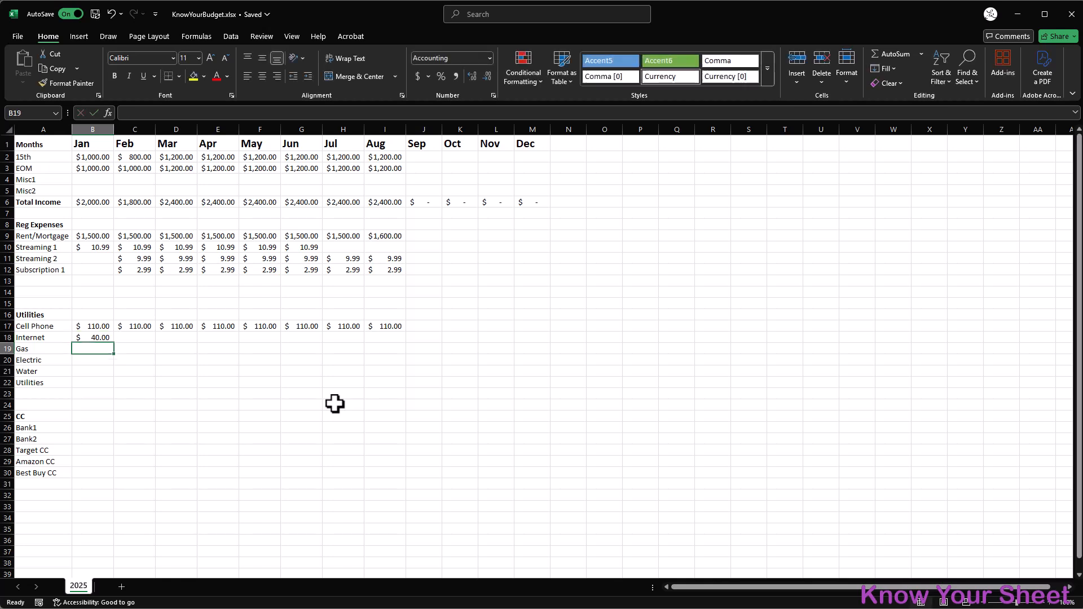
left_click(95, 337)
key("ctrl+c")
left_click_drag(138, 336, 387, 337)
key("ctrl+v")
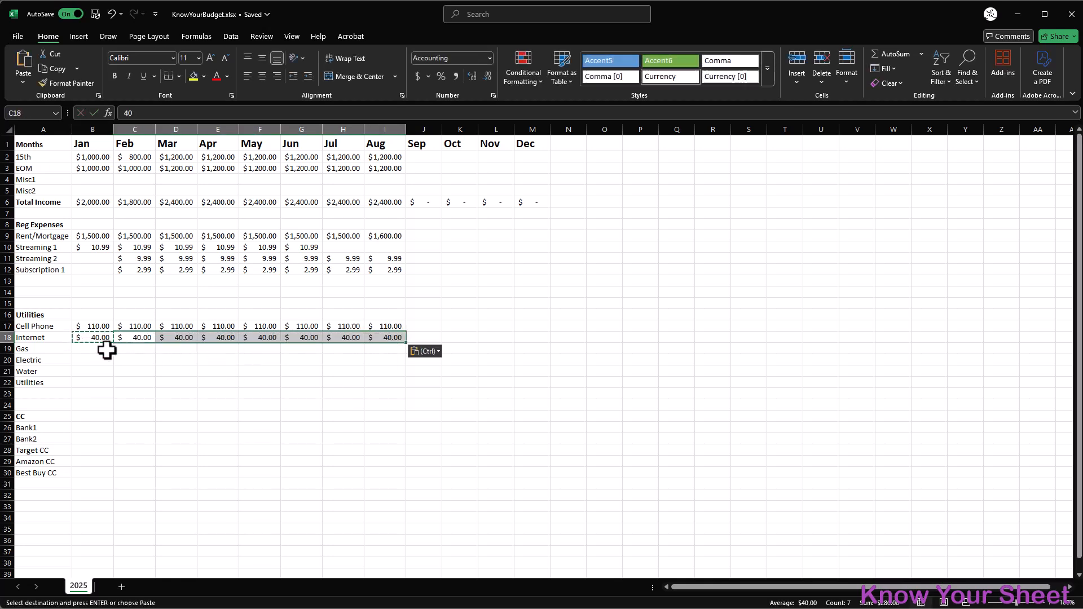
- Enter the January to April Gas amounts 50, 45, 25 and 30 in B19:E19
left_click(97, 349)
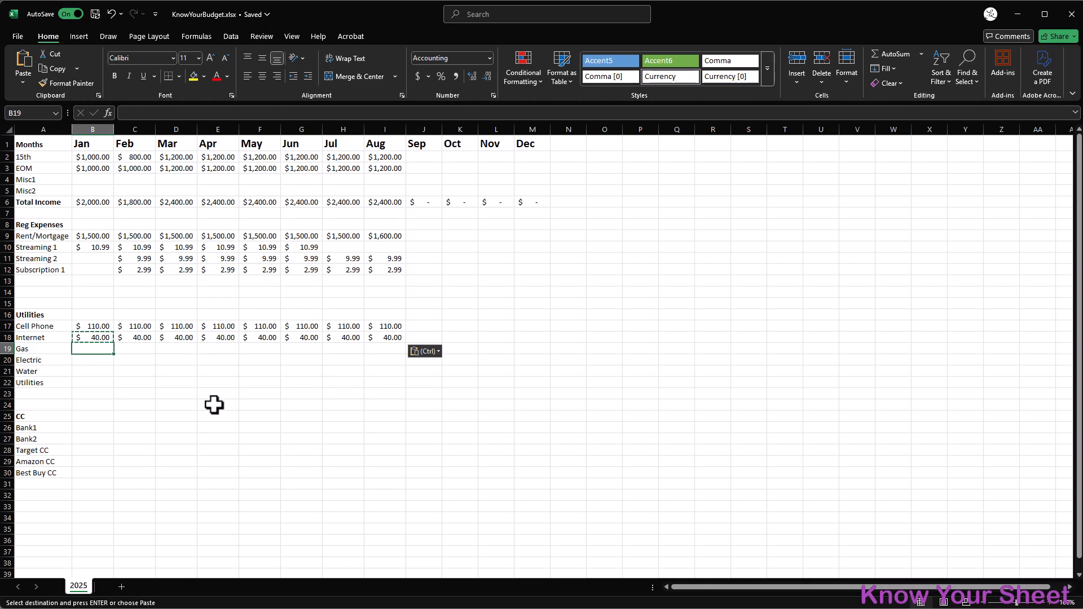
type("50")
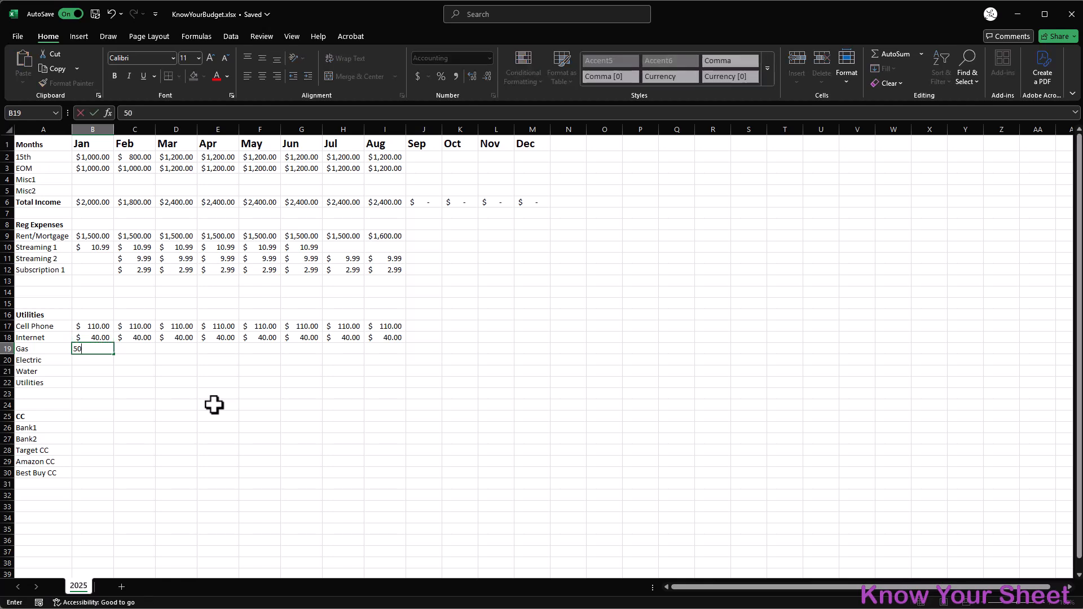
key("Tab")
type("45")
key("Tab")
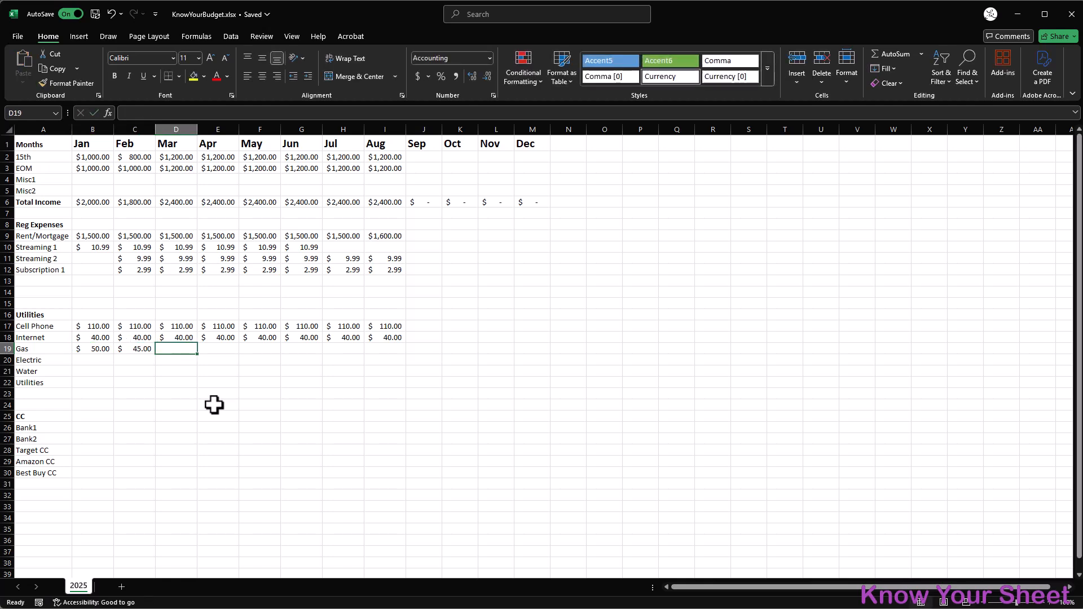
type("25")
key("Tab")
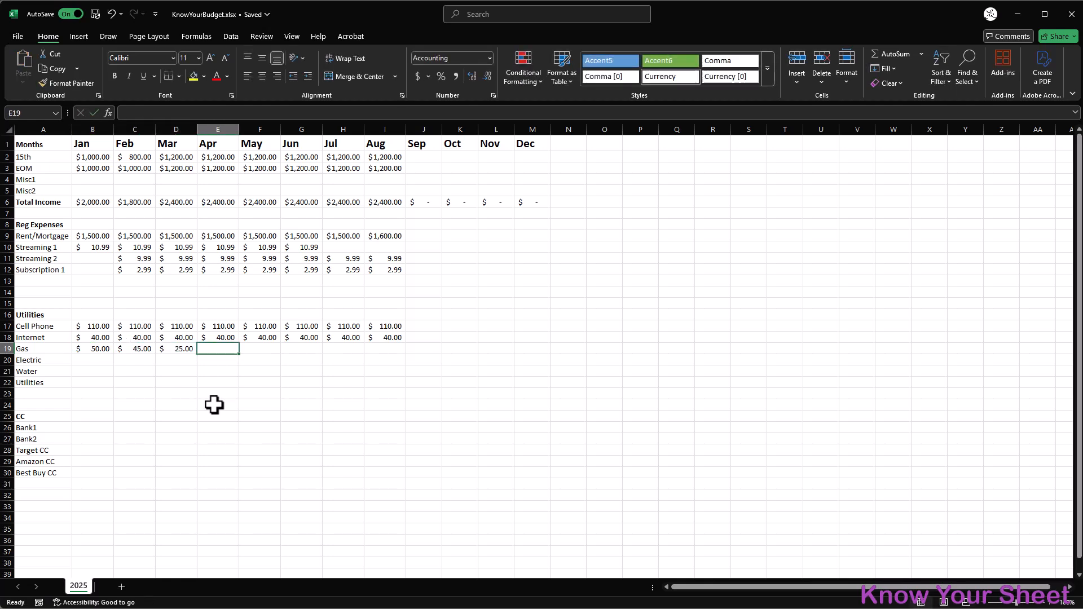
type("30")
key("Tab")
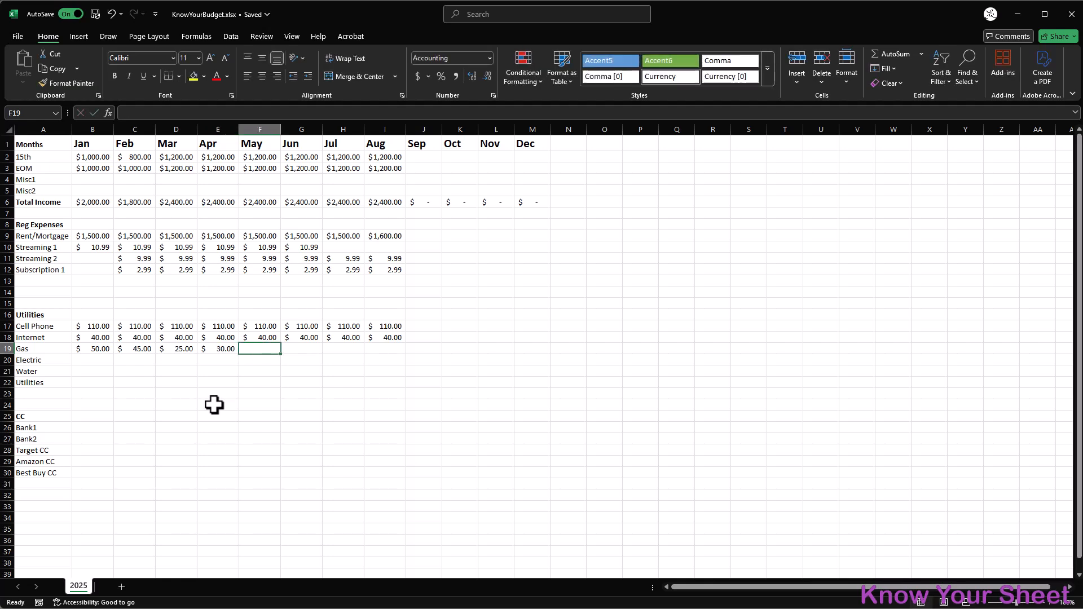
- Enter the May to August Gas amounts 25, 30, 28 and 45 in F19:I19
type("25")
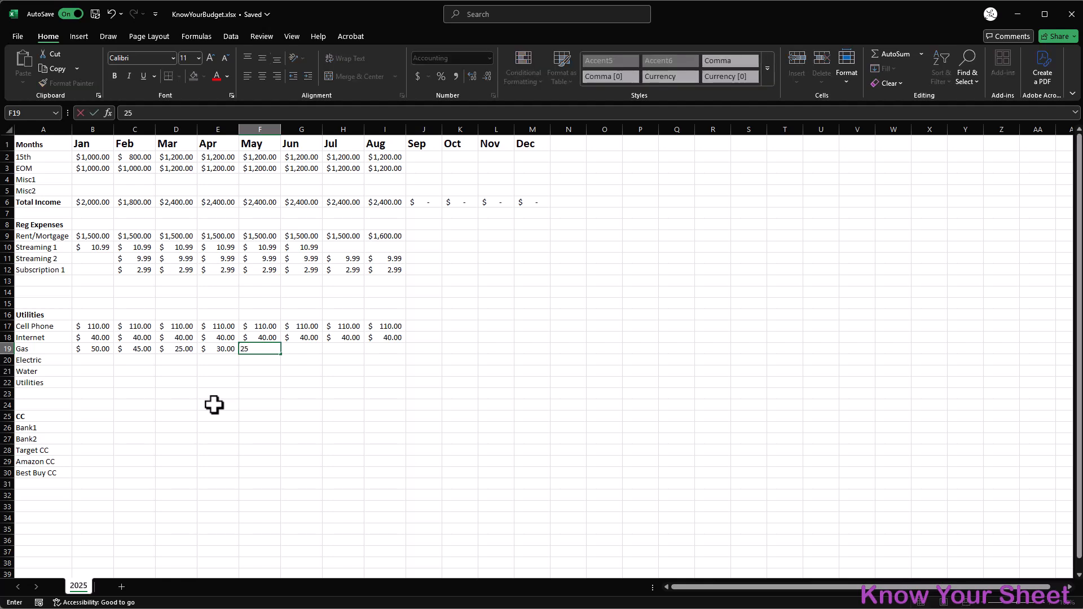
key("Tab")
type("30")
key("Tab")
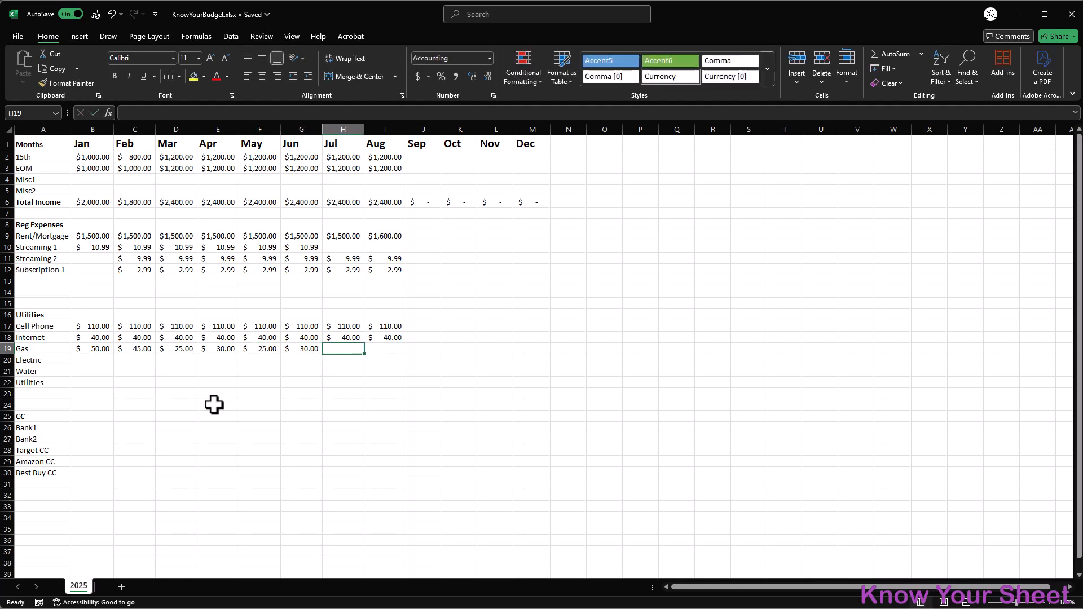
type("1")
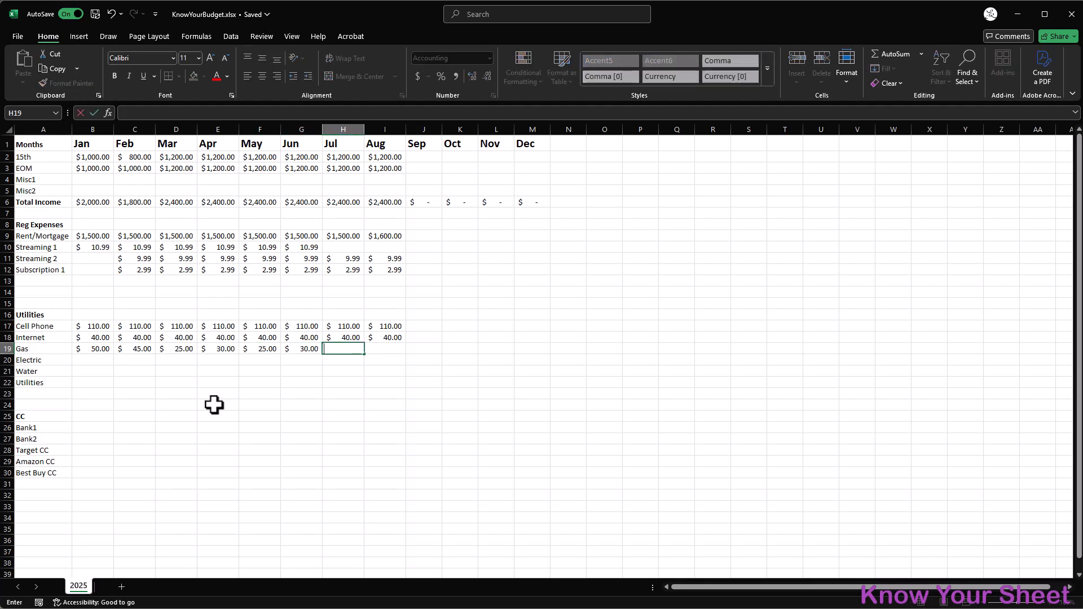
key("Tab")
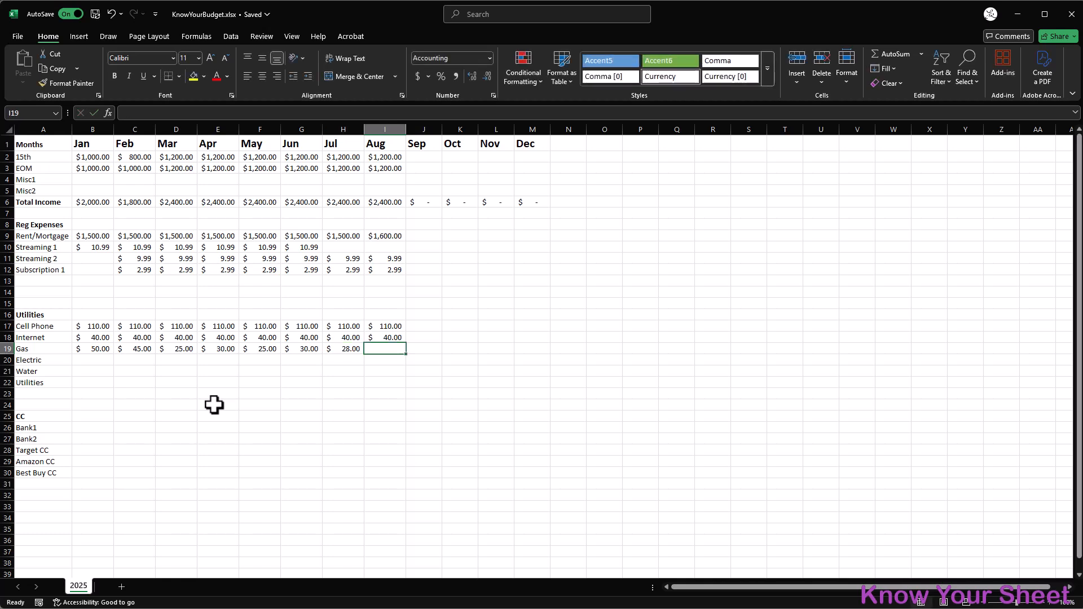
type("45")
key("Return")
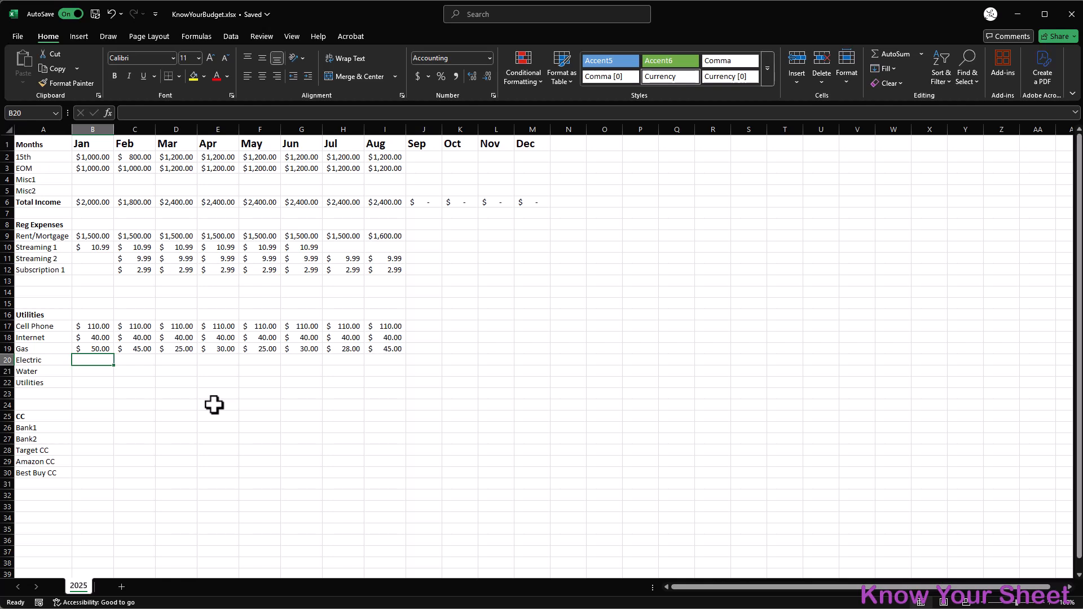
- Enter the January to April Electric amounts 150, 145, 125 and 100 in B20:E20
type("1")
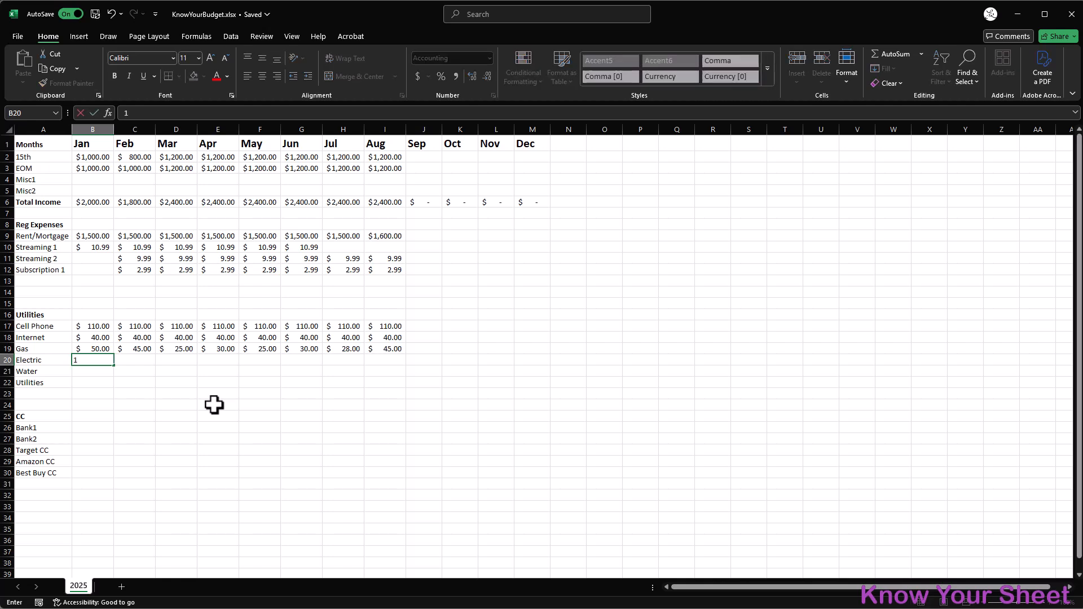
type("50")
key("Tab")
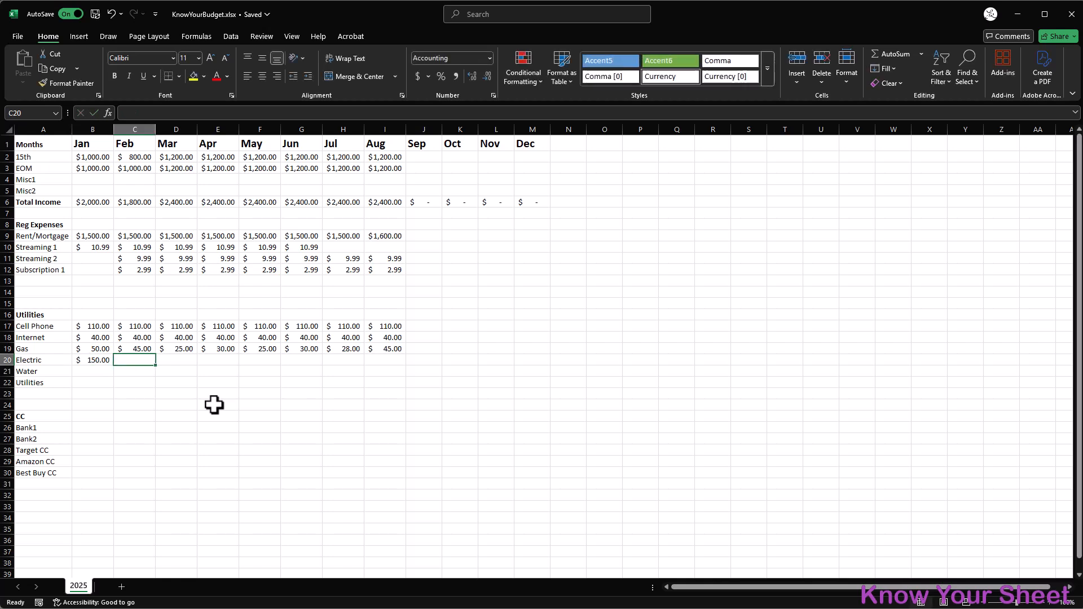
type("145")
key("Tab")
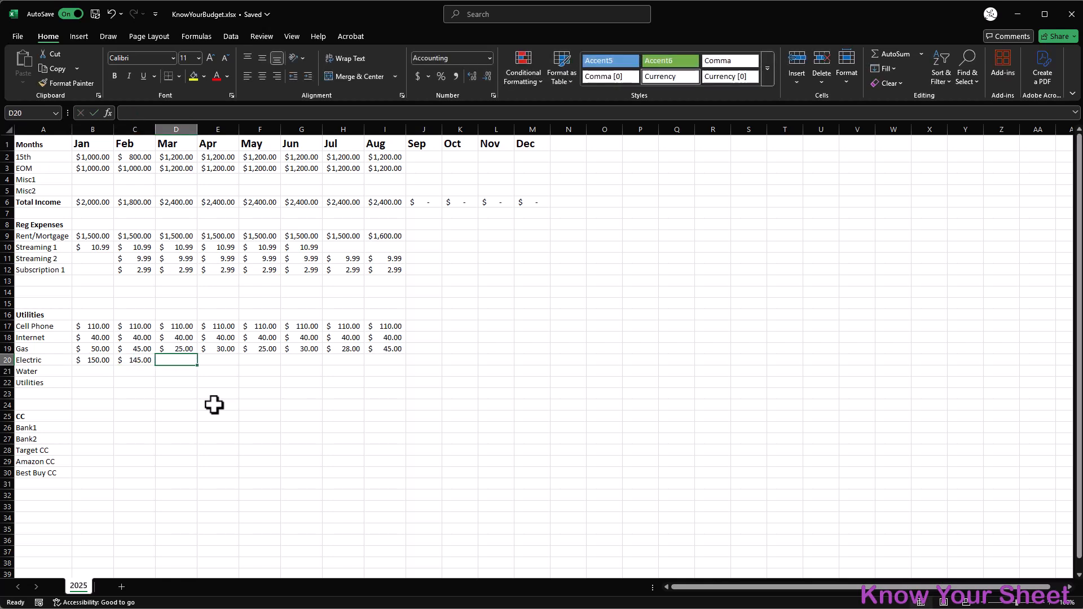
type("125")
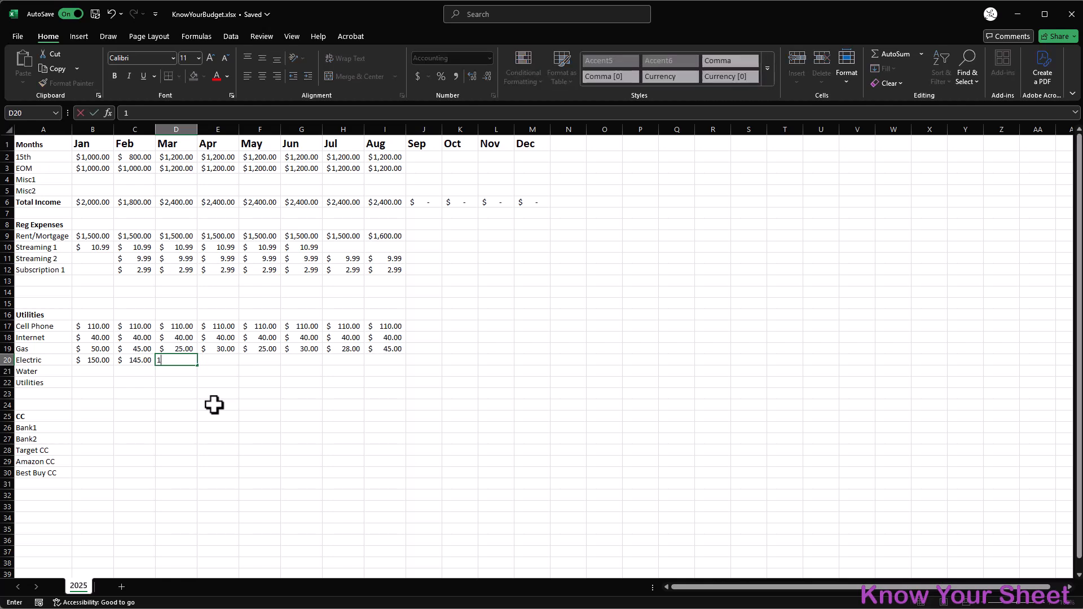
key("Tab")
type("100")
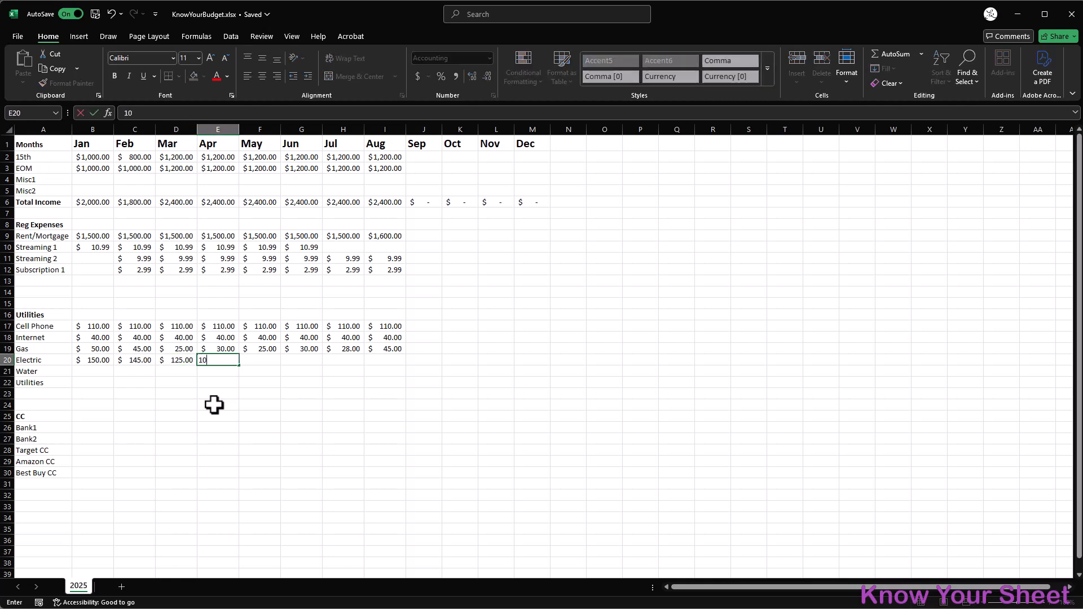
key("Tab")
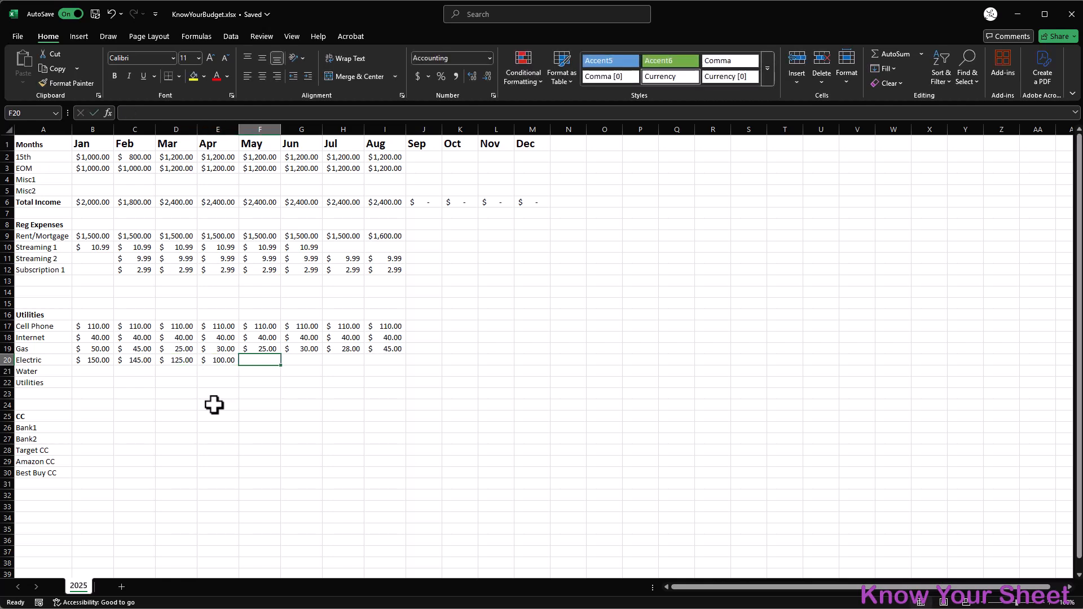
- Enter the May to August Electric amounts 80, 80, 125 and 150 in F20:I20
type("80")
key("Tab")
type("80")
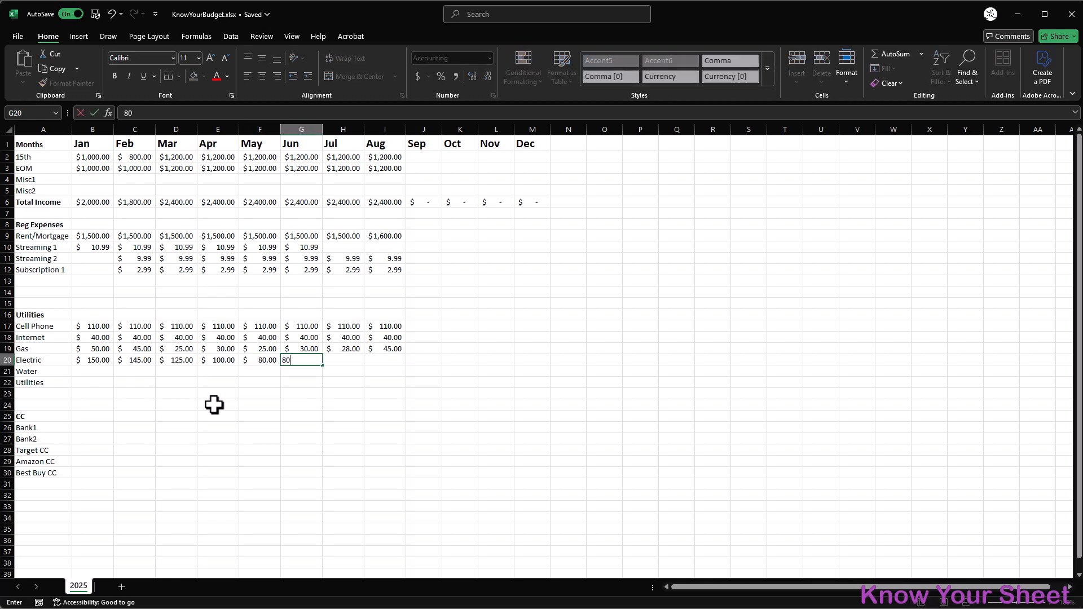
key("Tab")
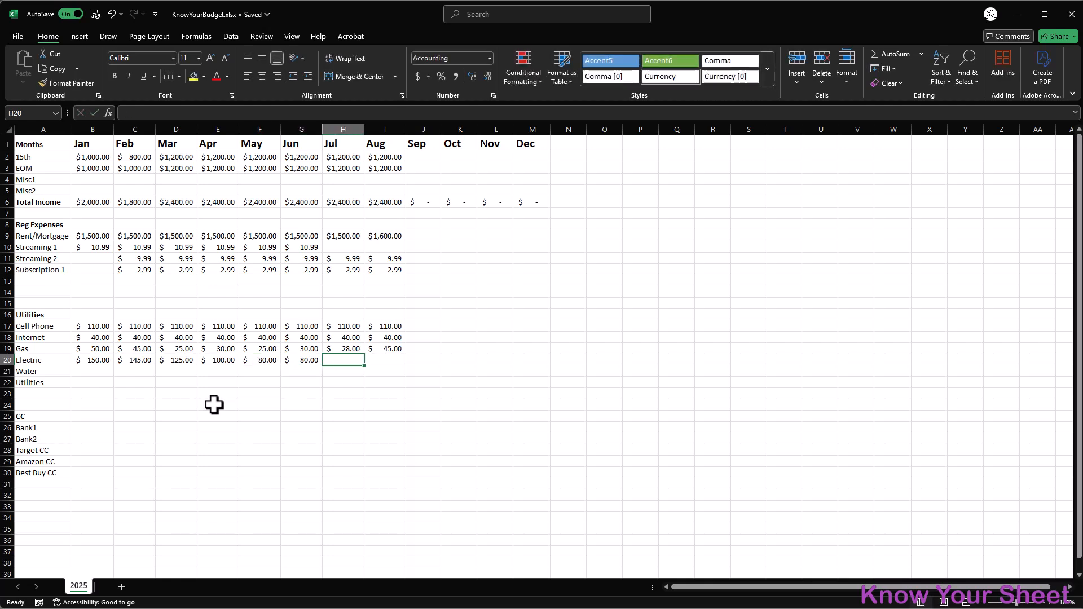
type("125")
key("Tab")
type("150")
key("Return")
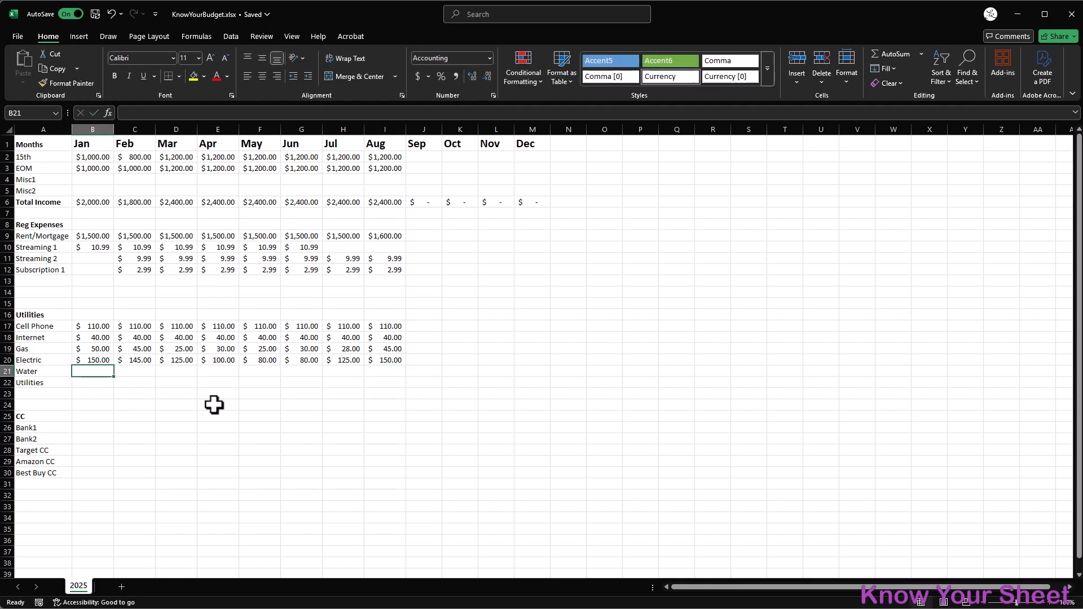
- Enter 25 as the January and February Water amounts in B21:C21 and copy it to March through August in D21:I21
type("25")
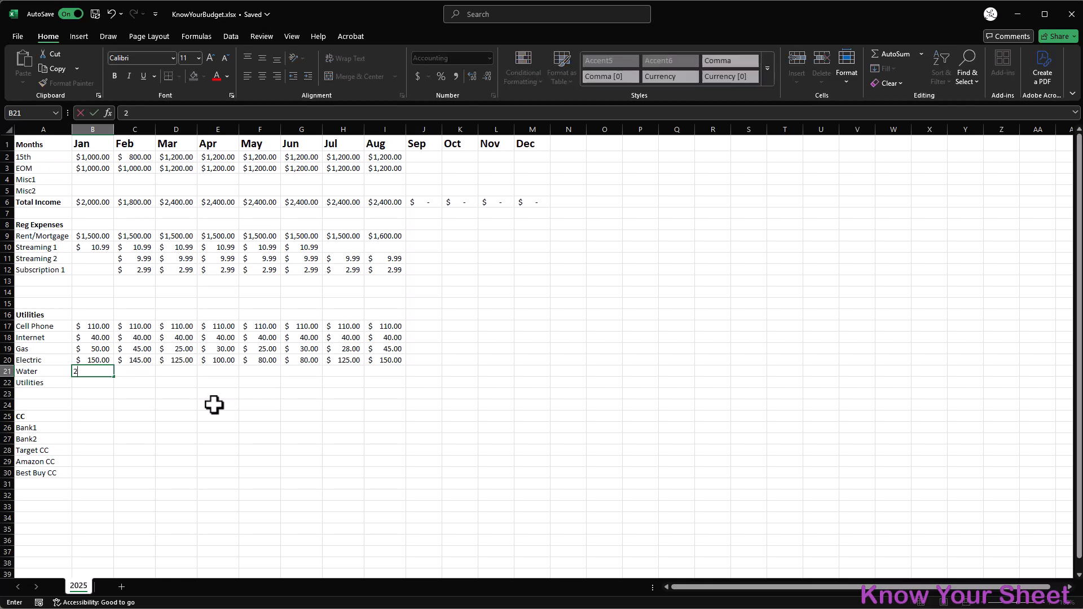
key("Tab")
type("25")
key("Tab")
left_click(145, 370)
key("ctrl+c")
left_click_drag(174, 370, 396, 376)
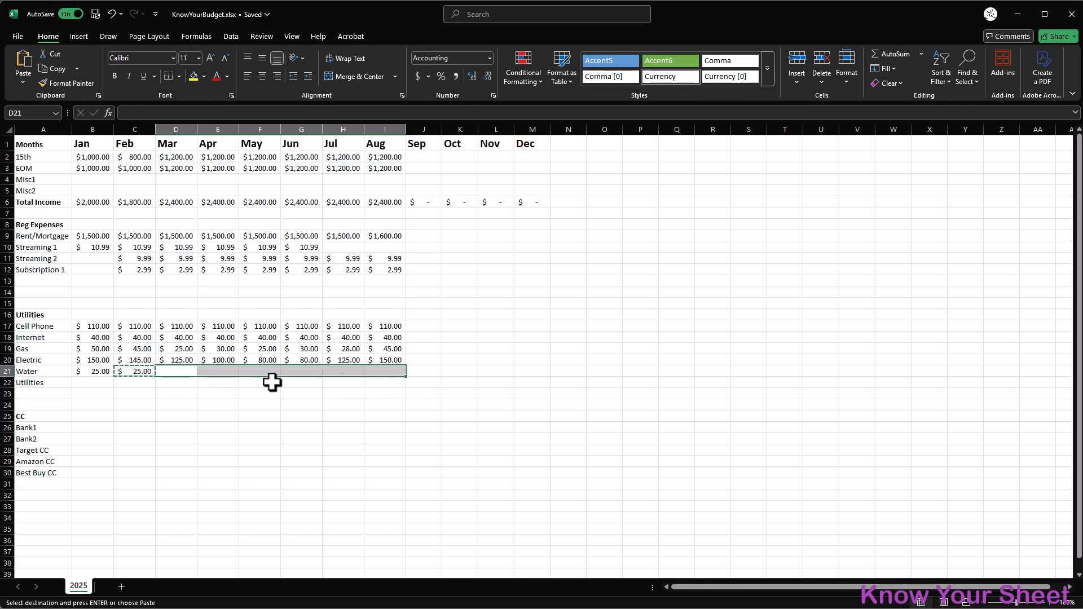
key("ctrl+v")
- Enter 40 as the January amount of the Utilities row in B22 and copy it to February through August in C22:I22
left_click(109, 382)
type("40")
key("Return")
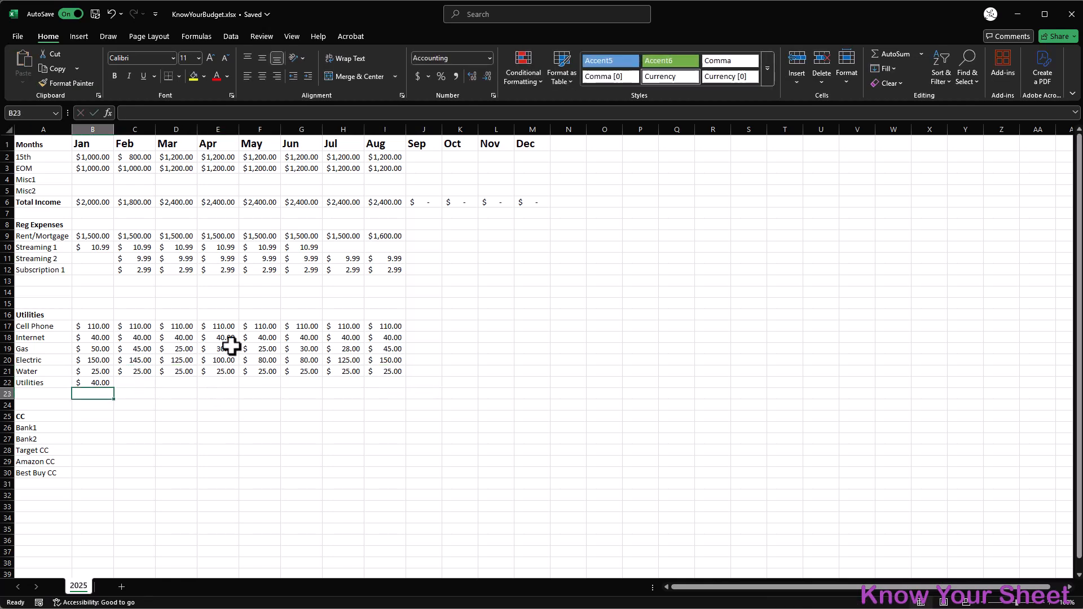
left_click(101, 382)
key("ctrl+c")
left_click(141, 383)
left_click_drag(141, 383, 396, 380)
key("ctrl+v")
- Enter the January credit card amounts 50, 100, 55, 230 and 34 for Bank1 through Best Buy CC in B26:B30
left_click(101, 428)
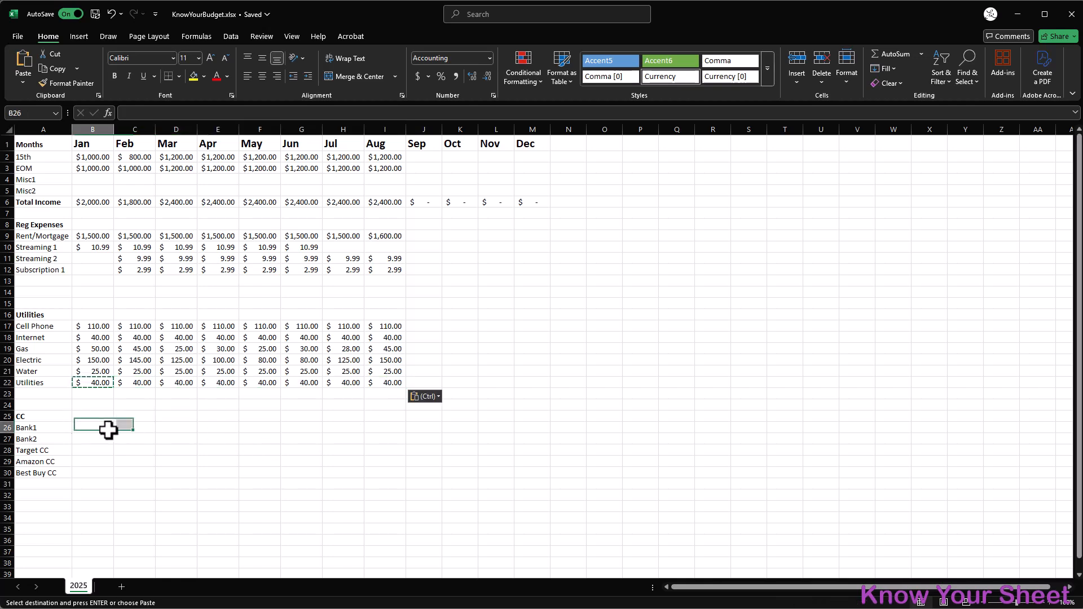
key("Escape")
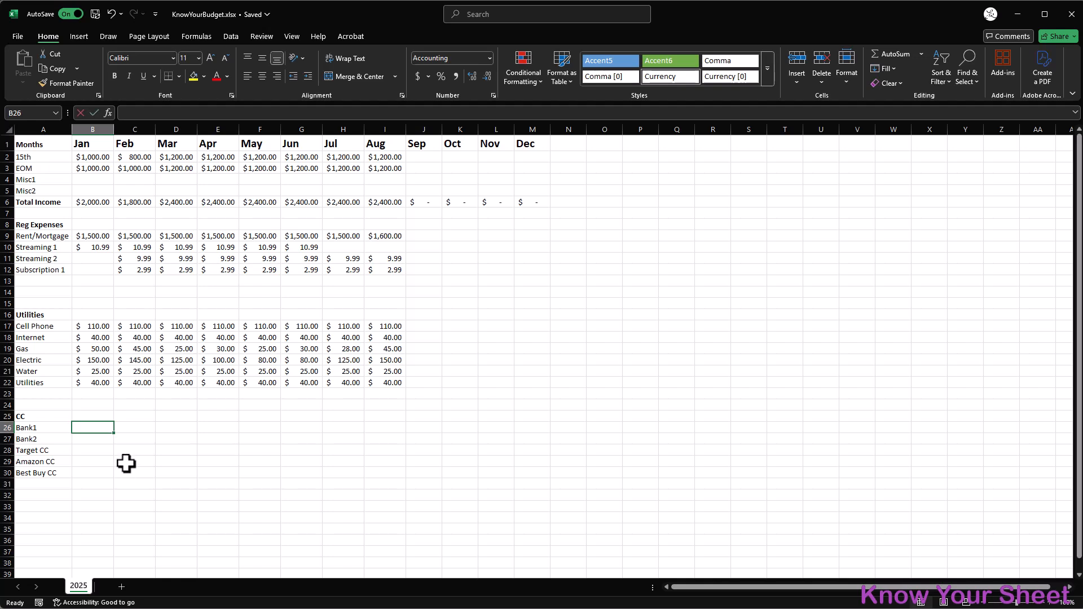
type("50")
key("Return")
type("100")
key("Return")
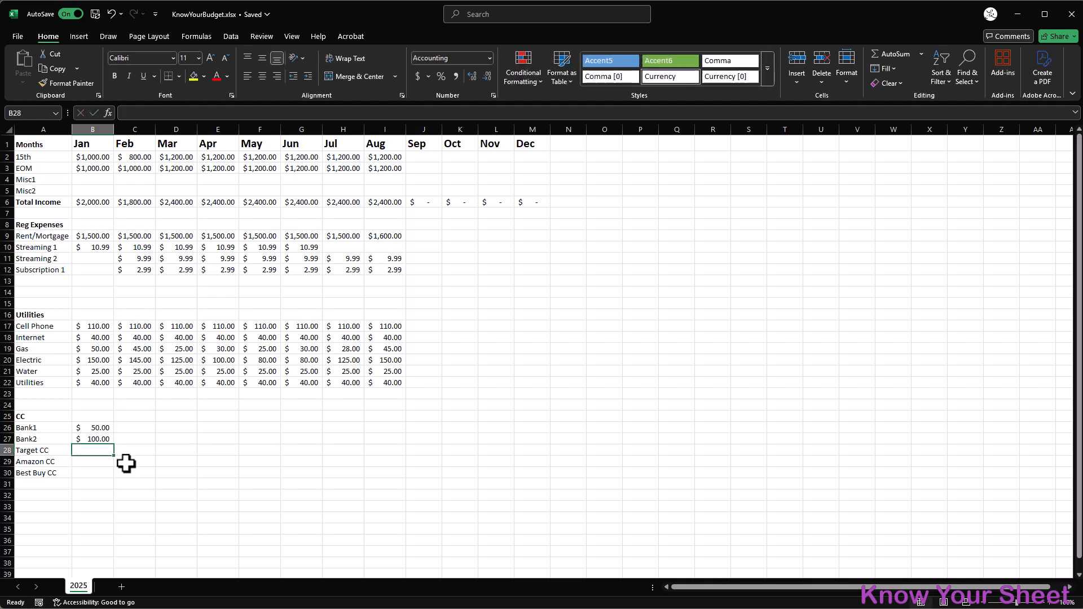
type("55")
key("Return")
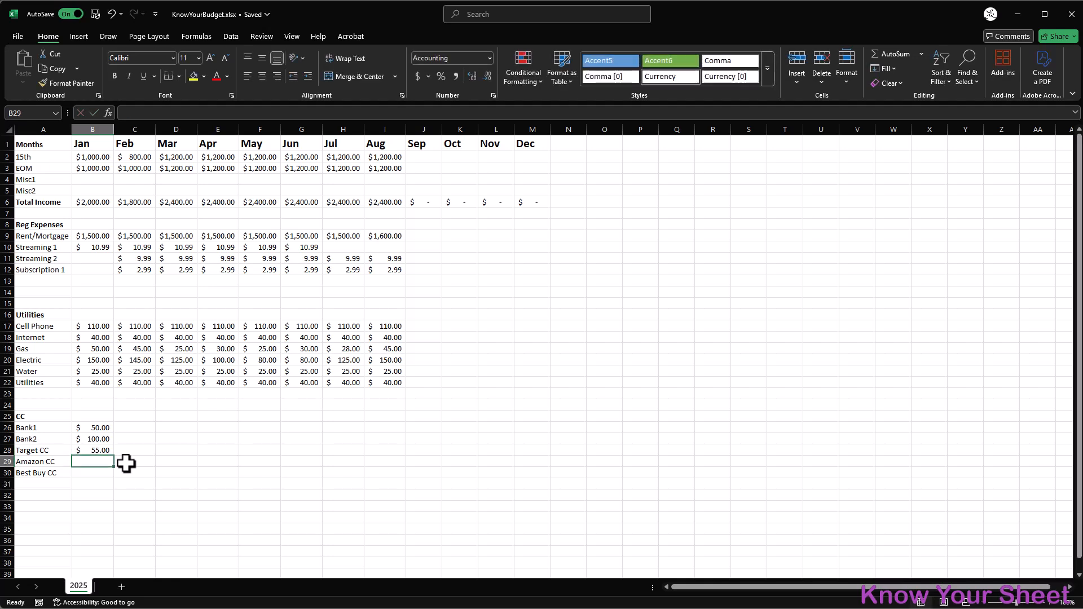
type("230")
key("Return")
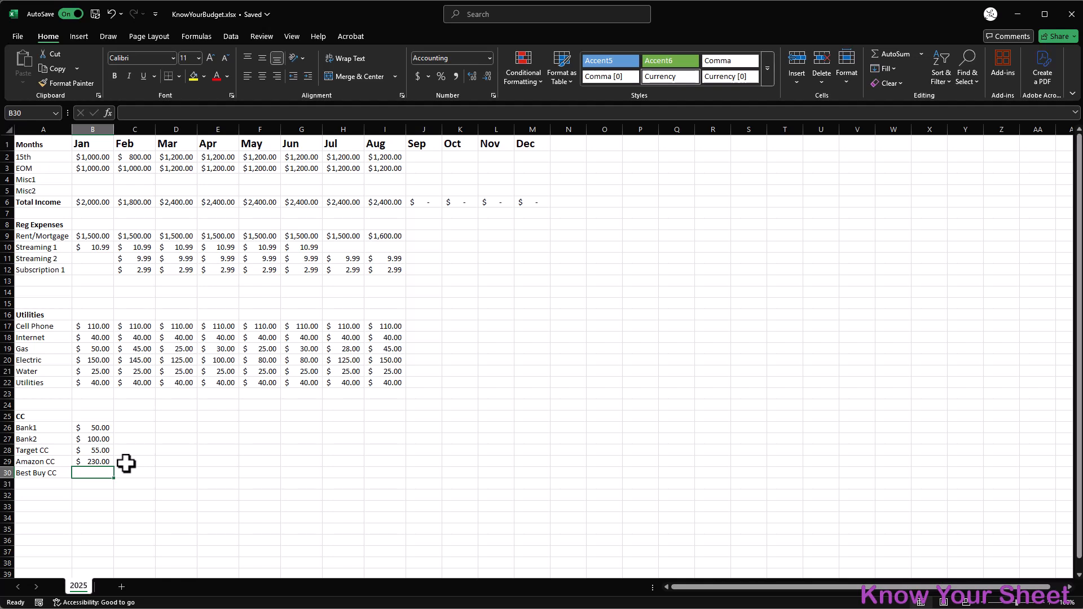
type("34")
key("Return")
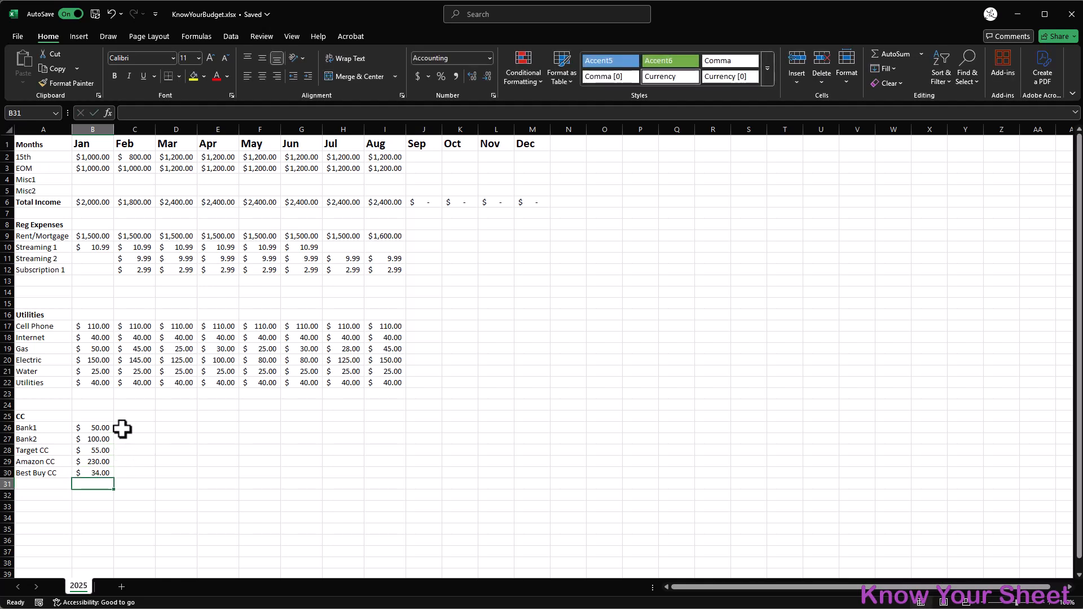
- Enter the formula =B26*RAND() as the February Bank1 amount in C26
left_click(138, 427)
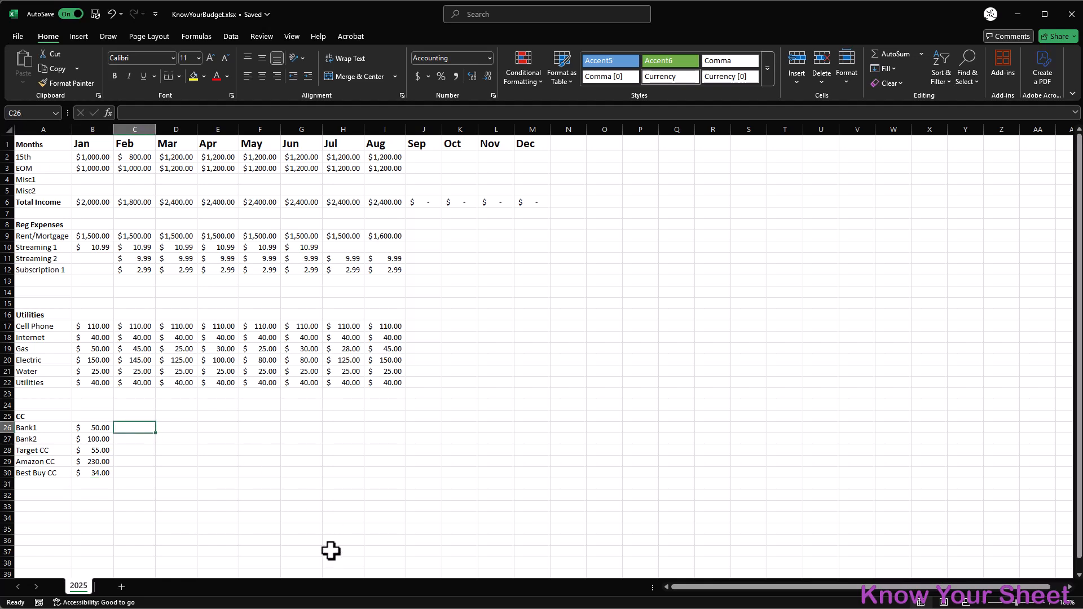
type("=")
key("Left")
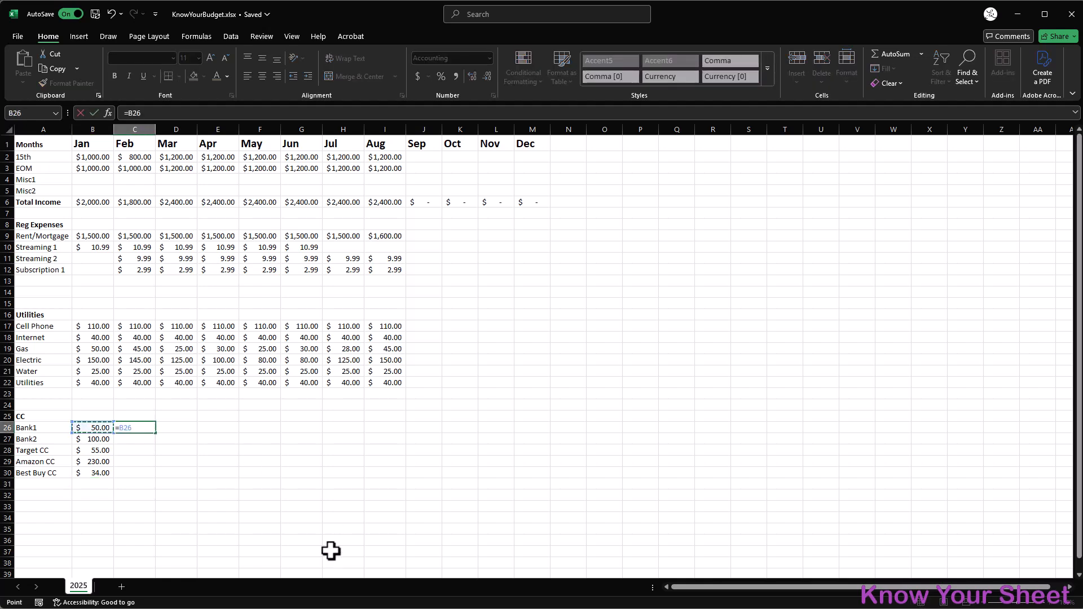
type("*rand")
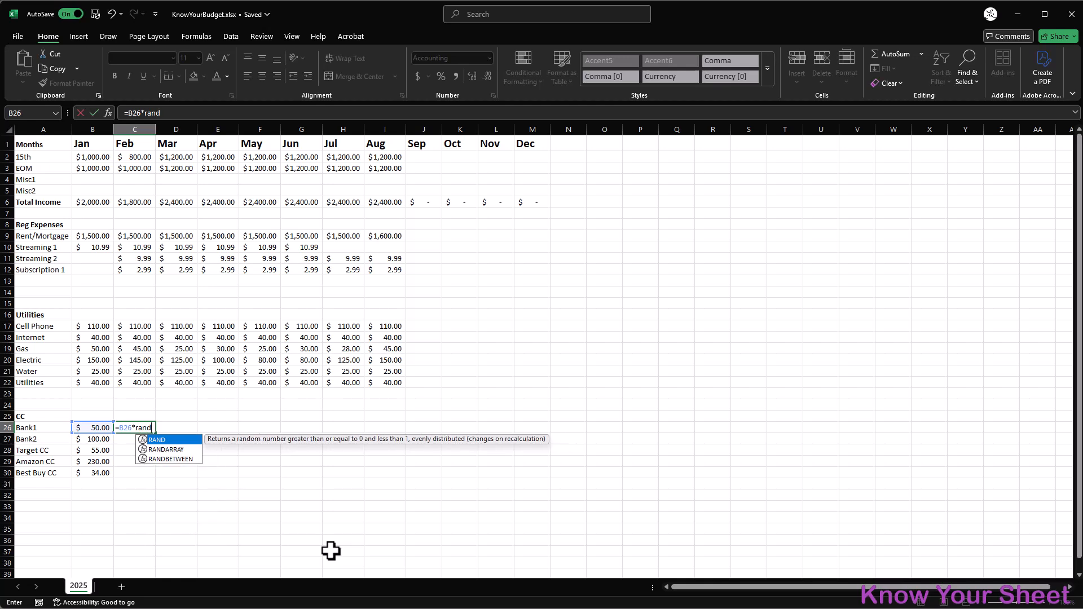
type("(")
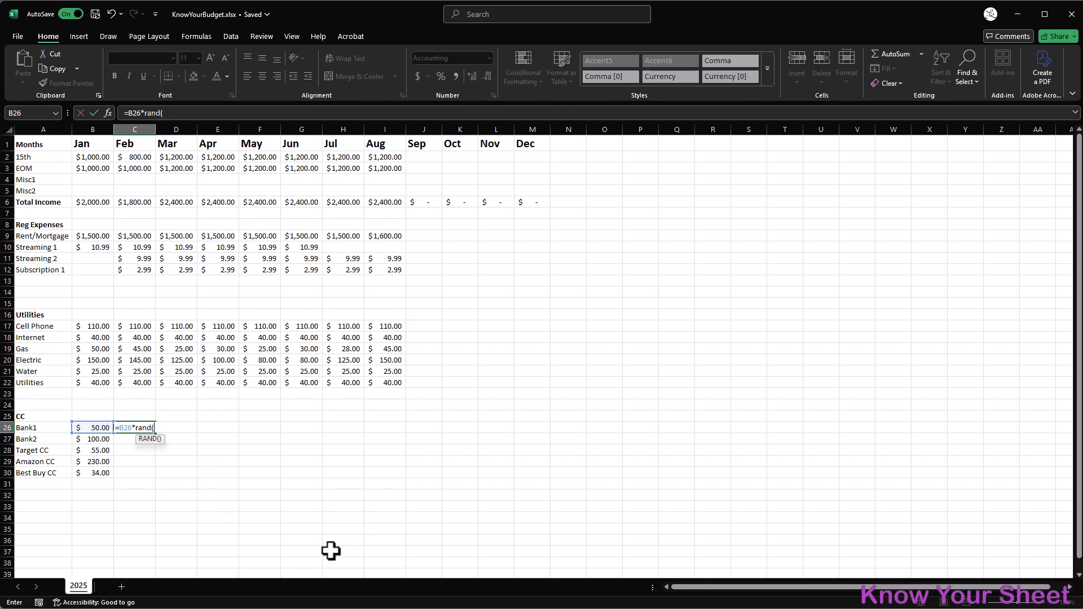
type(")")
key("ctrl+Return")
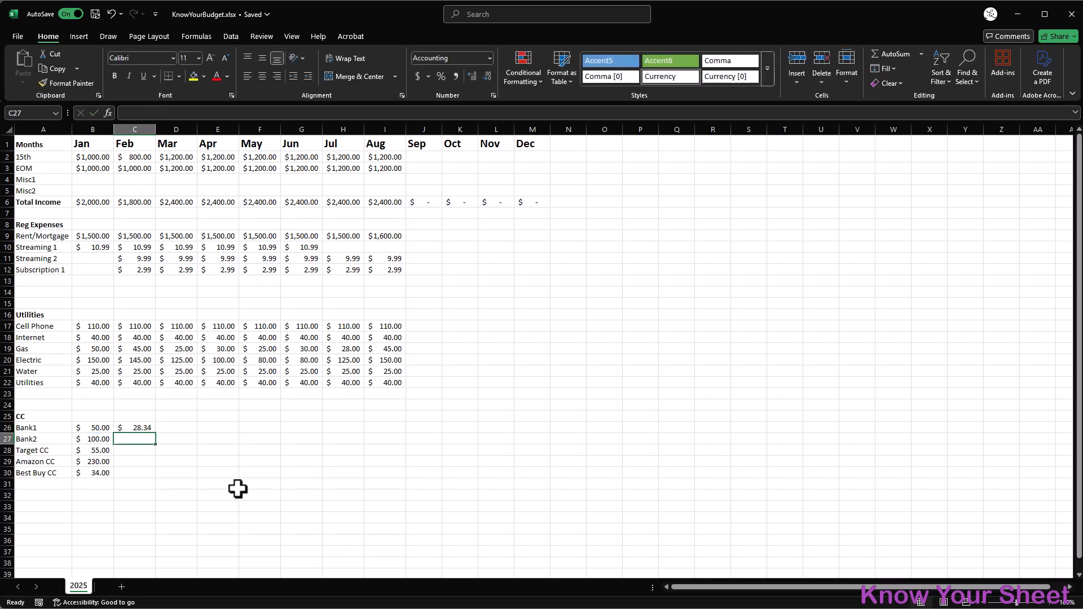
- Make the January reference in C26 absolute so the formula reads =$B$26*RAND()
double_click(144, 425)
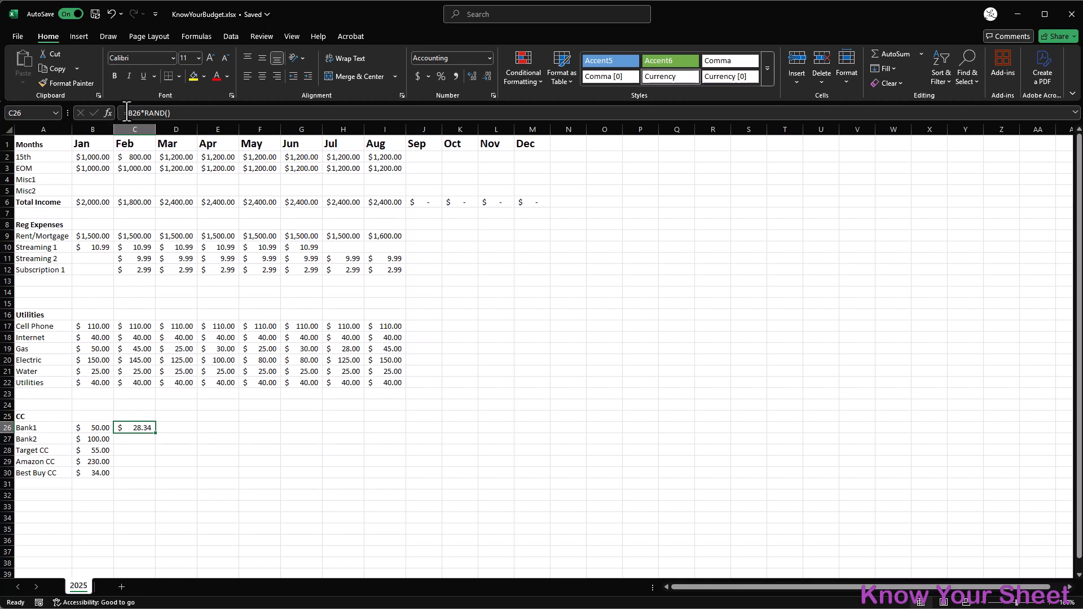
key("BackSpace")
key("BackSpace")
key("BackSpace")
key("BackSpace")
key("BackSpace")
key("BackSpace")
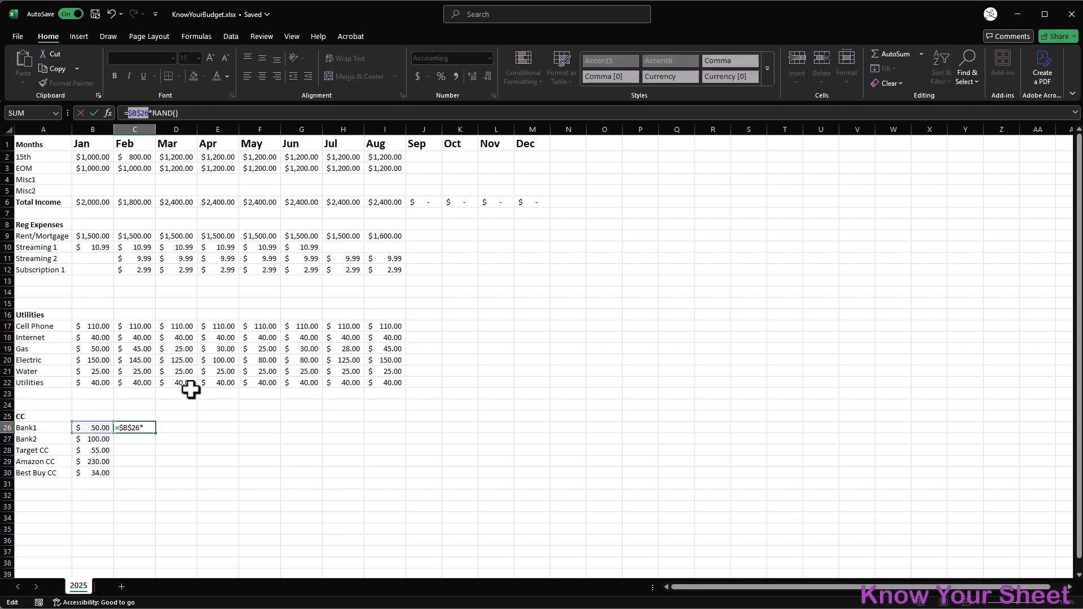
key("Return")
- Fill the random-amount formula from C26 across all credit cards for February through August in C26:I30
left_click(144, 430)
left_click_drag(155, 433, 399, 486)
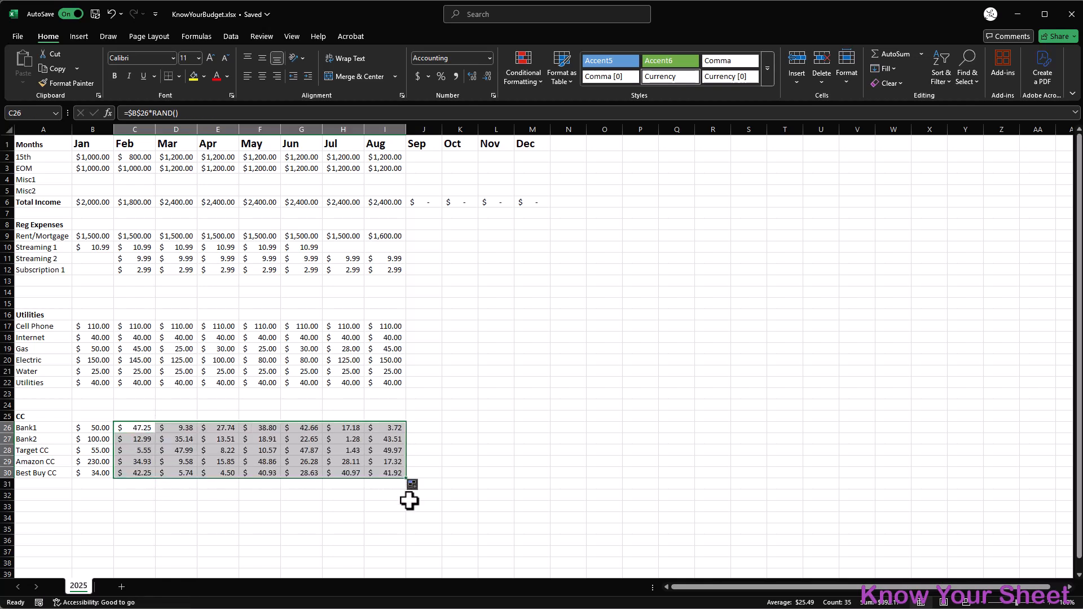
left_click(101, 486)
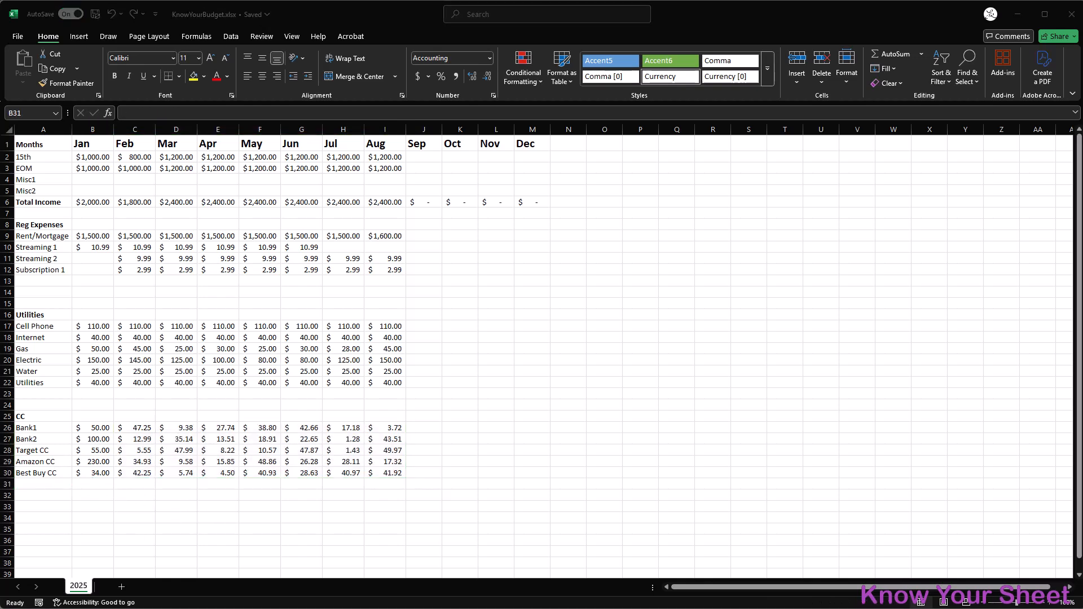
- Label A13 as TOTAL REG EXP in bold
left_click(44, 282)
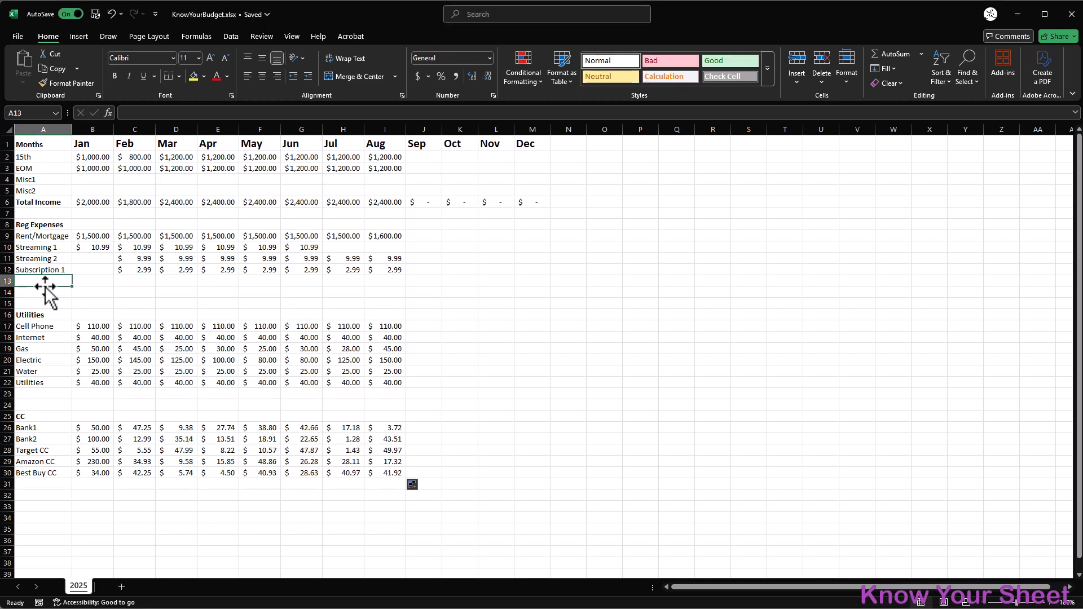
type("TO")
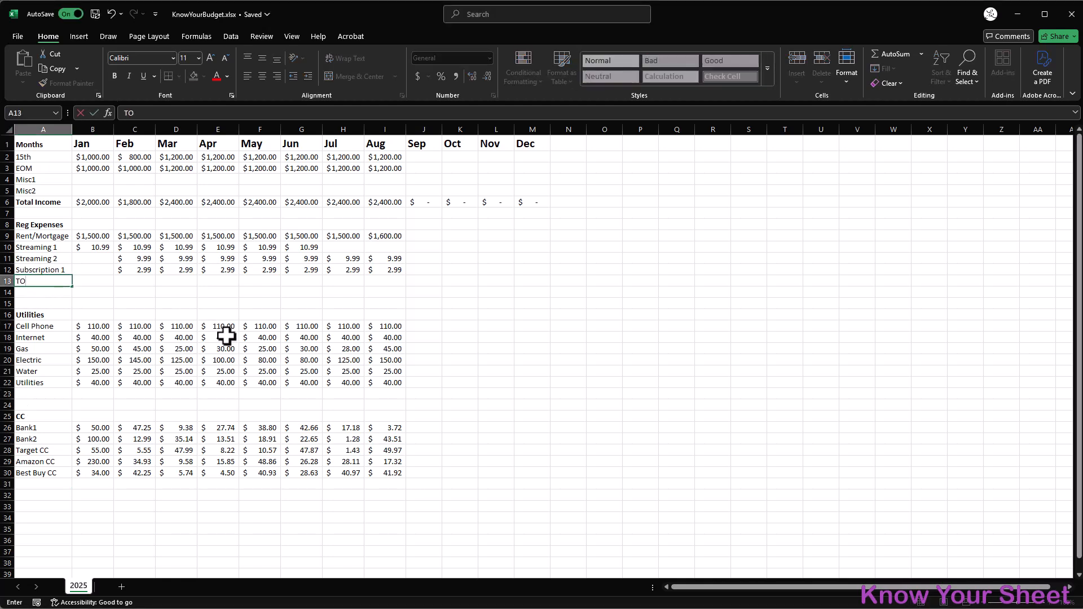
type("TAL REG EXP")
key("ctrl+Return")
key("ctrl+b")
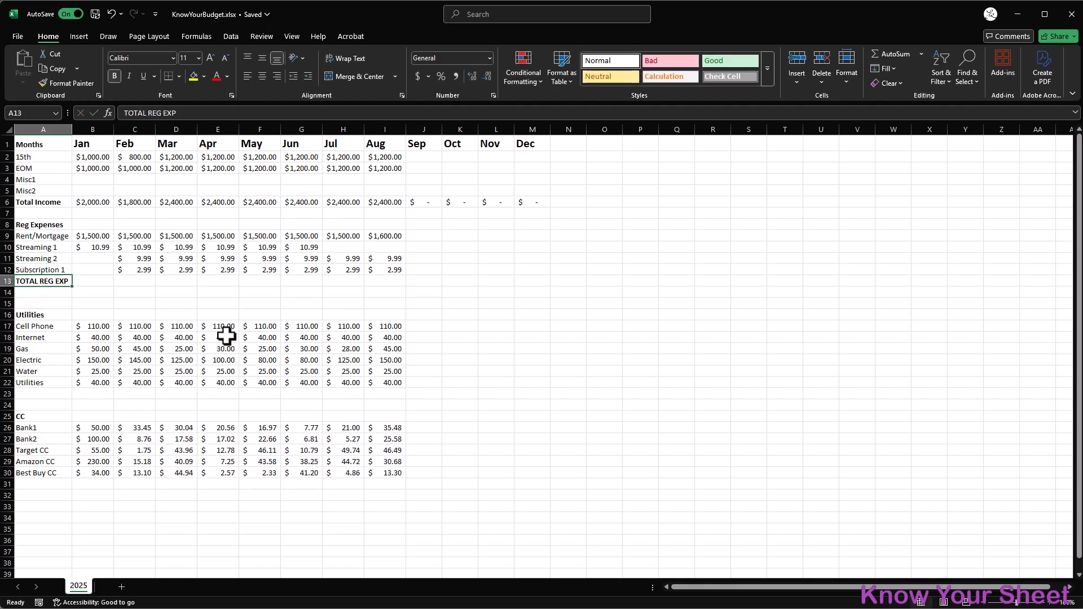
- Total the January regular expenses B9:B12 with a SUM formula in B13 and fill it through August in C13:I13
key("Right")
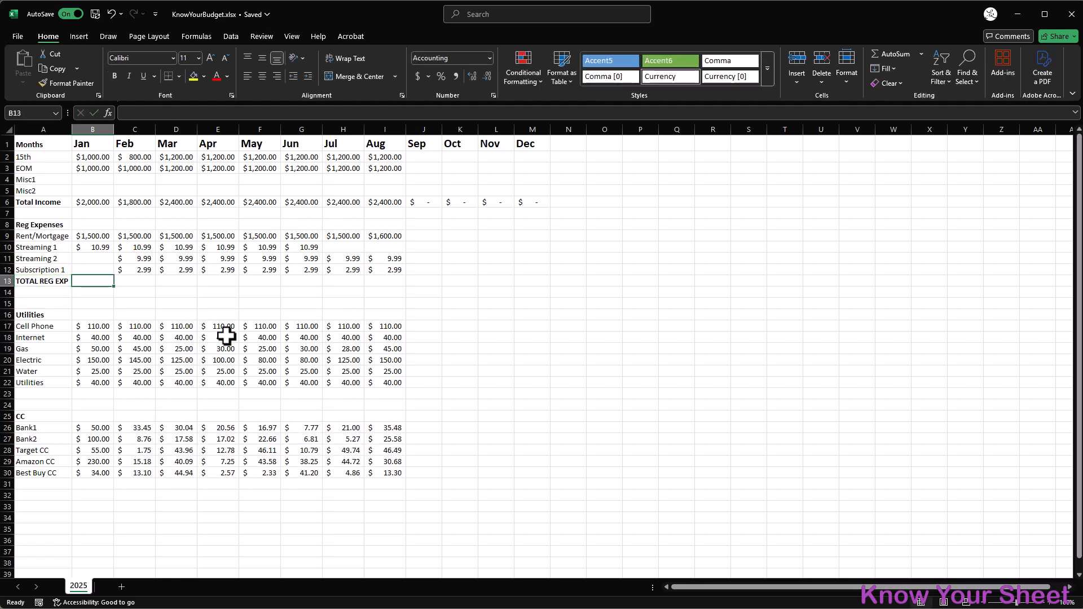
type("=sum(")
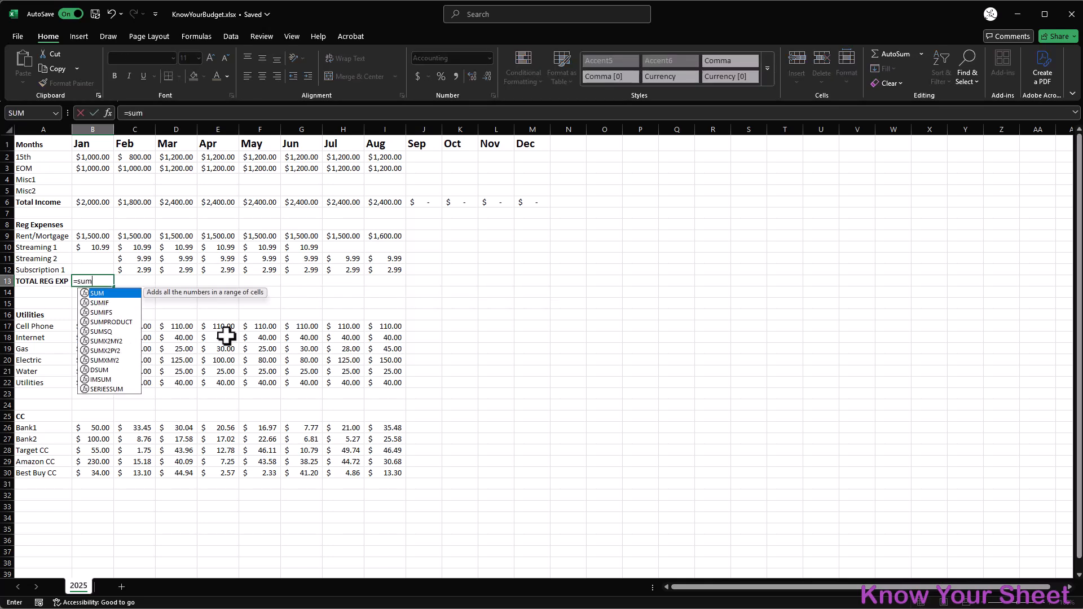
key("Up")
key("shift+Up")
key("shift+Up")
key("shift+Up")
key("Return")
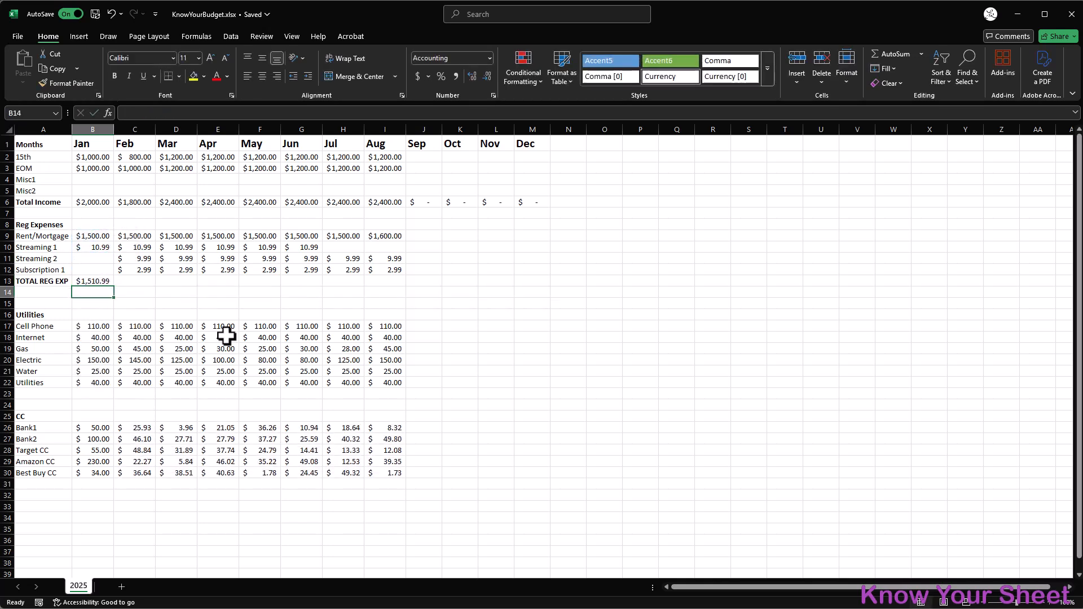
left_click(103, 282)
left_click_drag(114, 286, 415, 279)
- Replace the random credit card formulas in C26:I30 with their plain values
left_click_drag(142, 427, 395, 472)
key("ctrl+c")
right_click(141, 428)
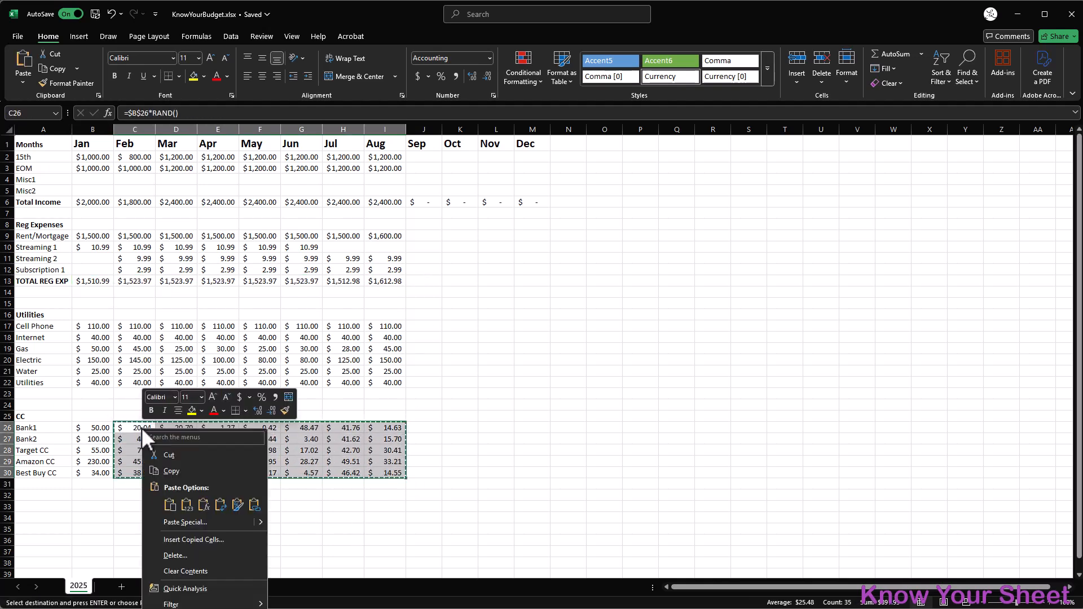
left_click(189, 506)
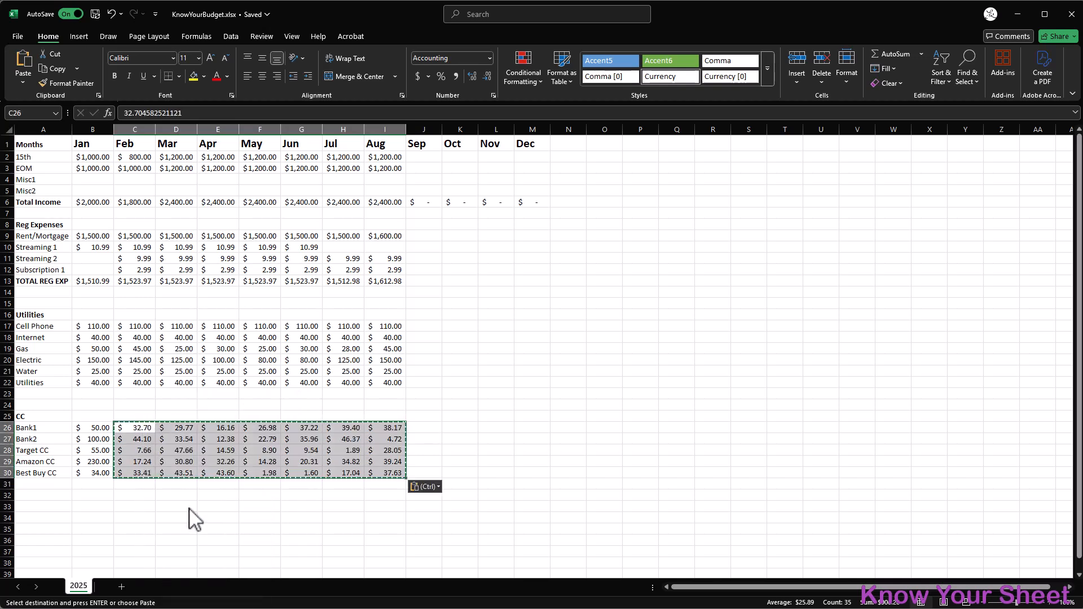
- Leave copy mode and label A23 as TOTAL UTIL in bold
left_click(85, 491)
key("Escape")
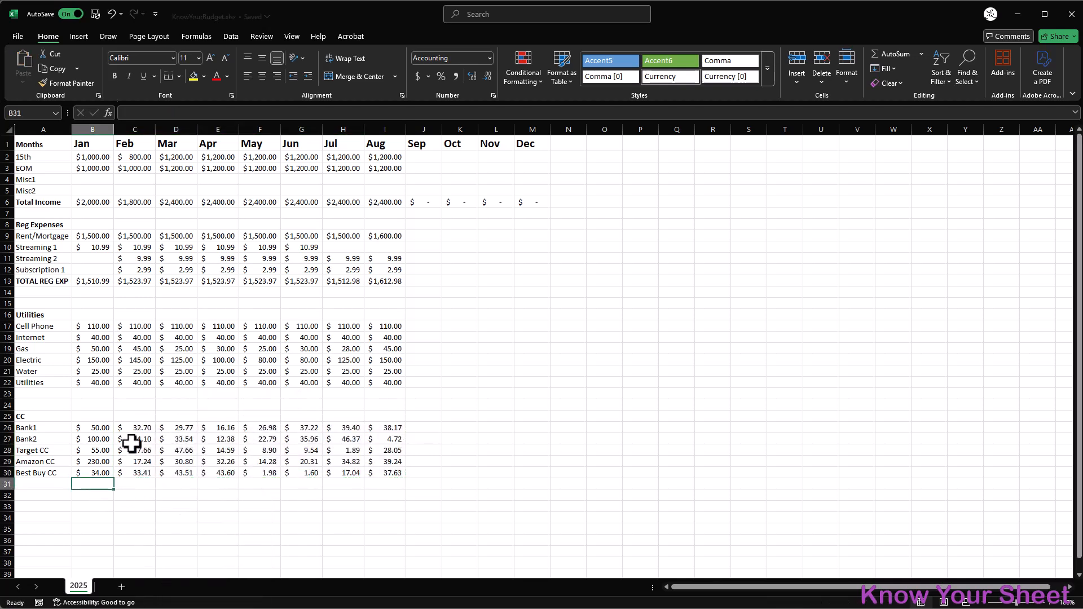
left_click(139, 426)
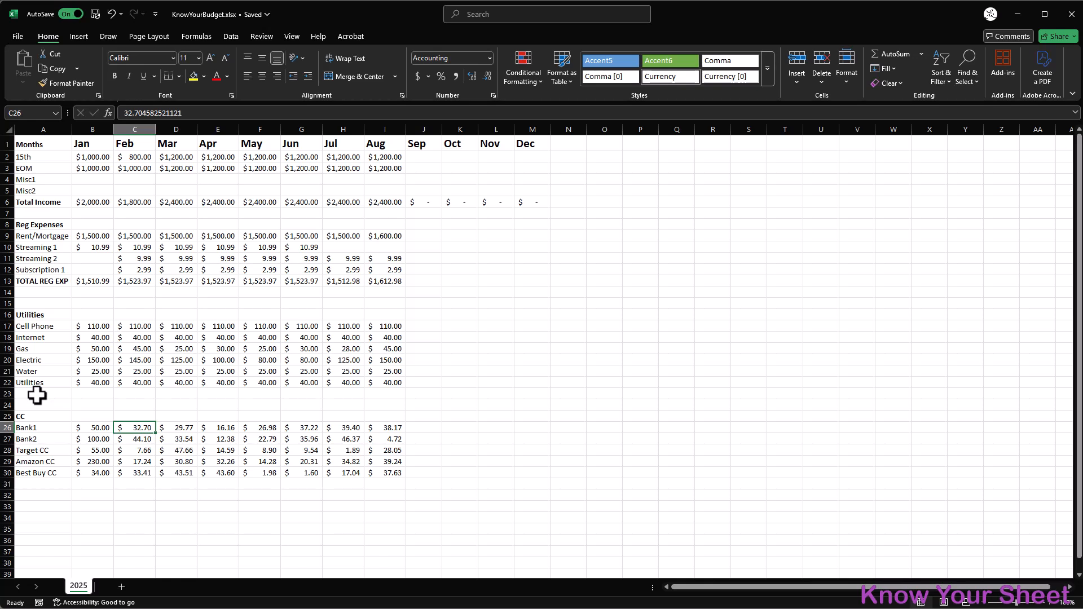
left_click(37, 395)
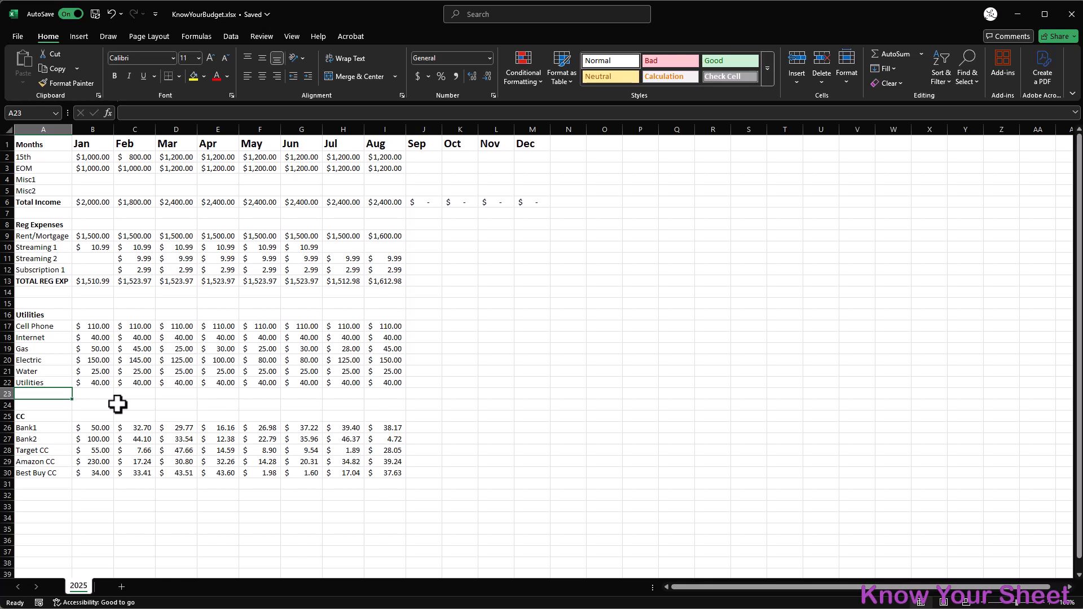
type("TOTAL UTIL")
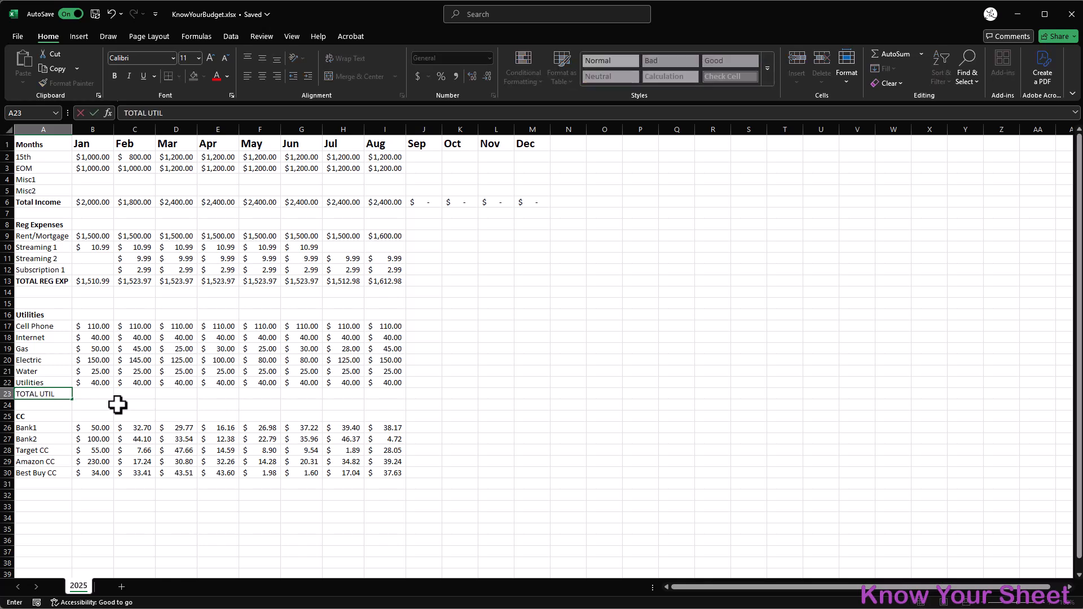
key("Right")
key("Left")
key("ctrl+b")
- Total the January utilities B17:B22 with a SUM formula in B23 and fill it through August in C23:I23
key("Right")
type("=sum(")
key("Up")
key("shift+Up")
key("shift+Up")
key("shift+Up")
key("shift+Up")
key("shift+Up")
key("Return")
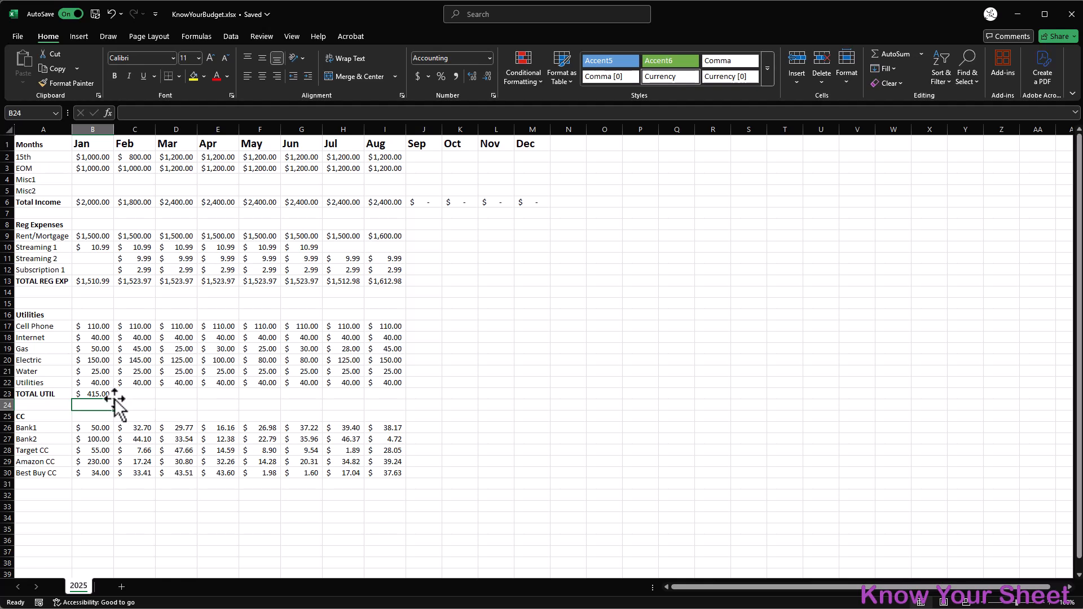
left_click(105, 391)
left_click_drag(114, 400, 398, 408)
- Make the utilities and regular expense total rows, A23:I23 and A13:I13, bold with a light green fill
left_click_drag(22, 393, 394, 394)
key("ctrl+b")
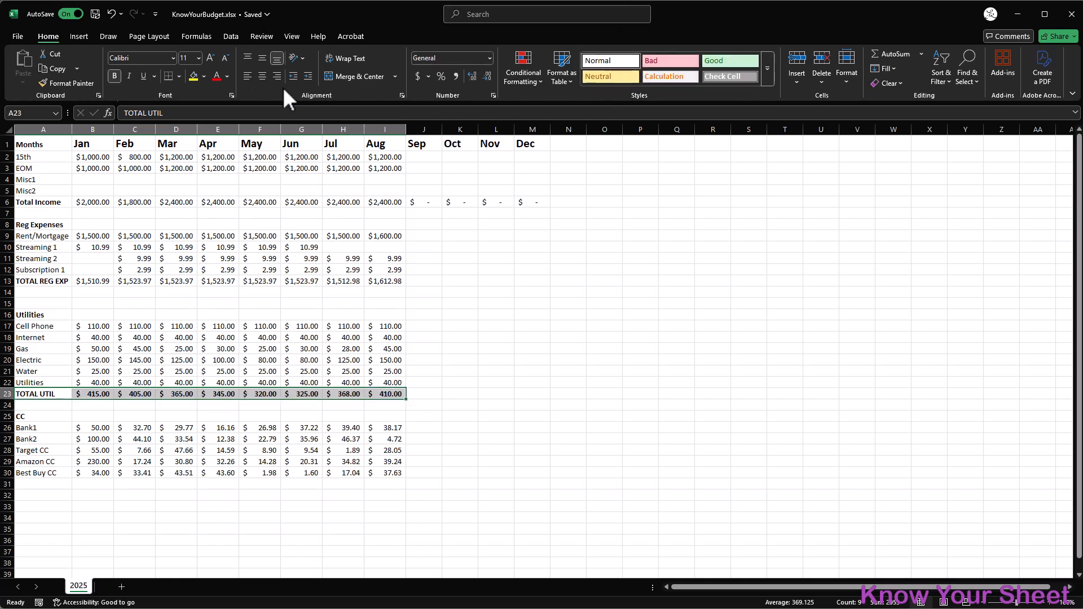
left_click(204, 76)
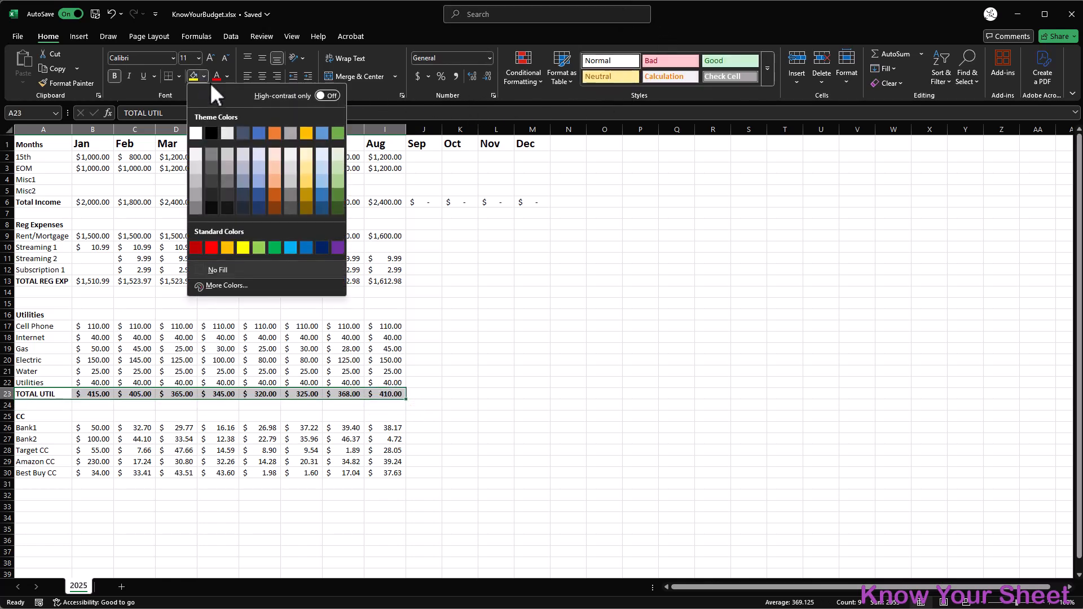
left_click(337, 153)
left_click_drag(48, 280, 399, 277)
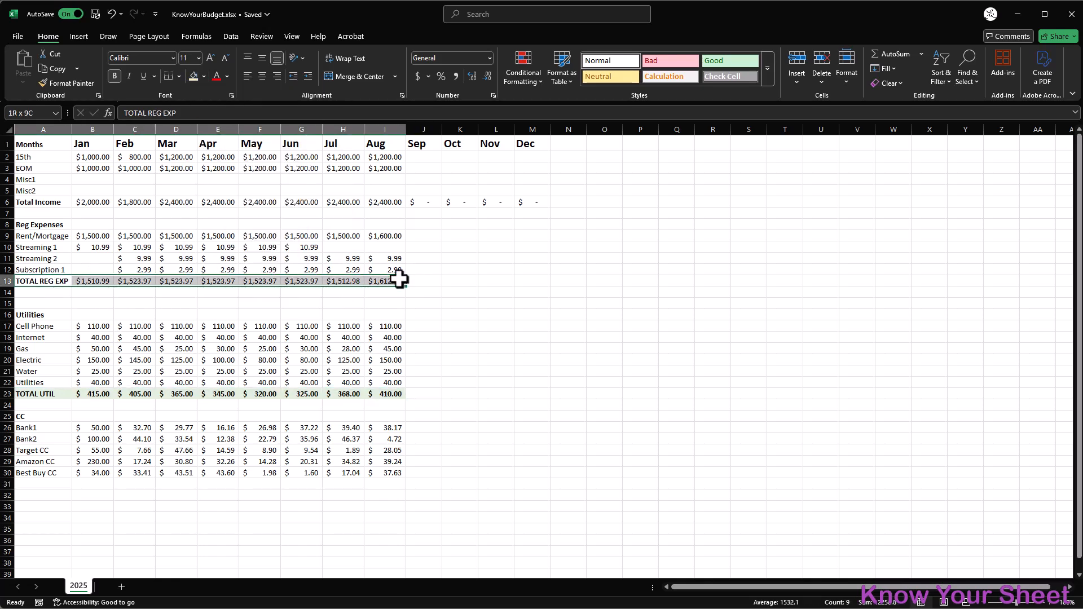
left_click(193, 76)
- Label A31 as TOTAL CC and give A31:I31 the same light green fill
left_click(48, 483)
type("Target CCotal CC")
key("Escape")
type("TOTAL C")
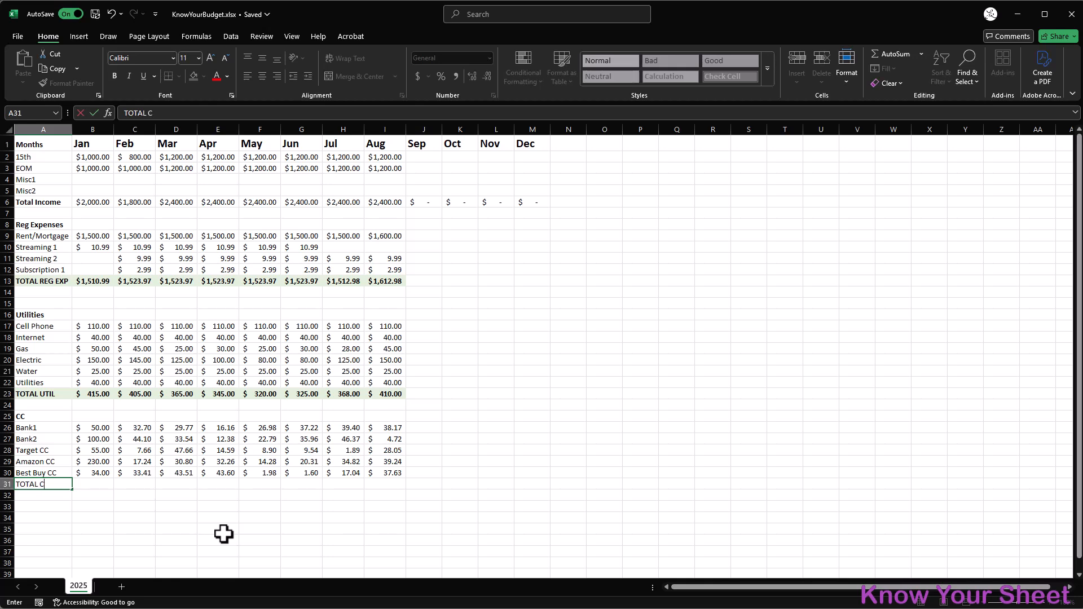
type("C")
key("ctrl+Return")
key("ctrl+b")
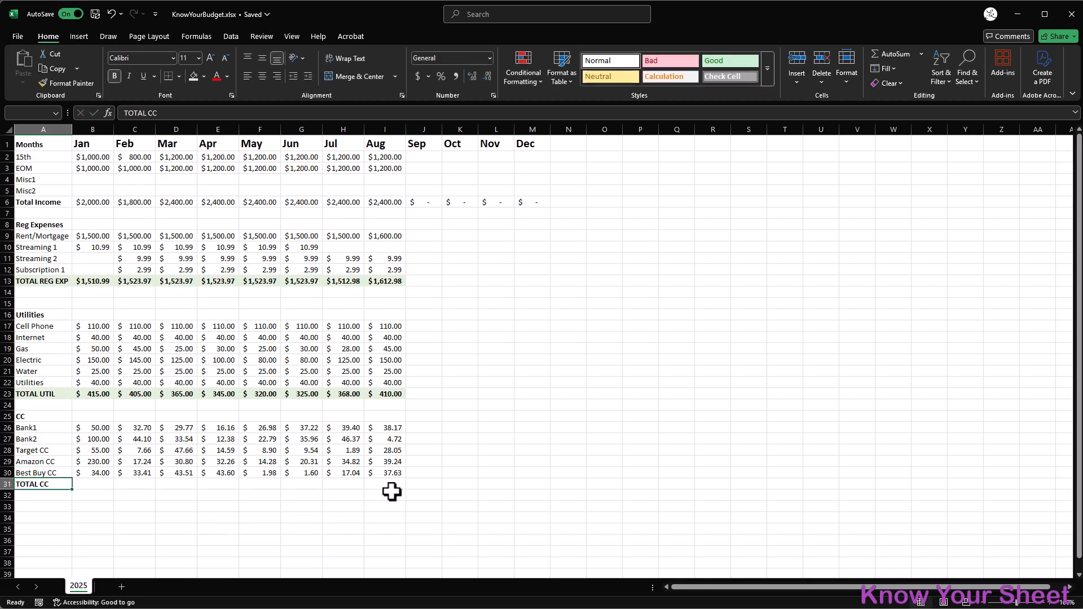
left_click(393, 485, "shift")
key("ctrl+b")
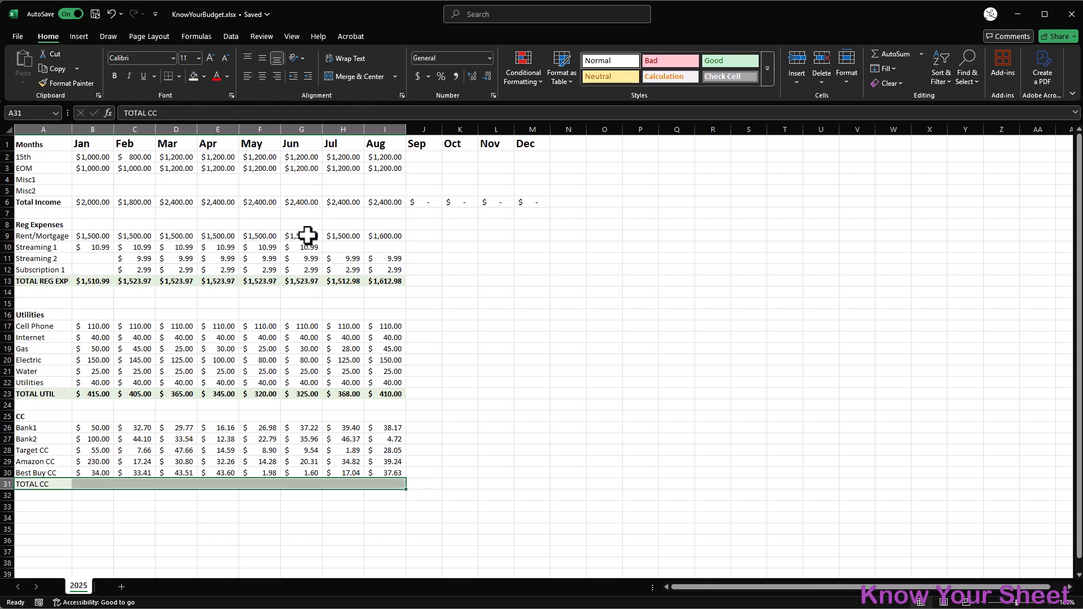
- Total the January credit cards B26:B30 with a SUM formula in B31 and fill it through August in C31:I31
left_click(96, 483)
type("=SUM")
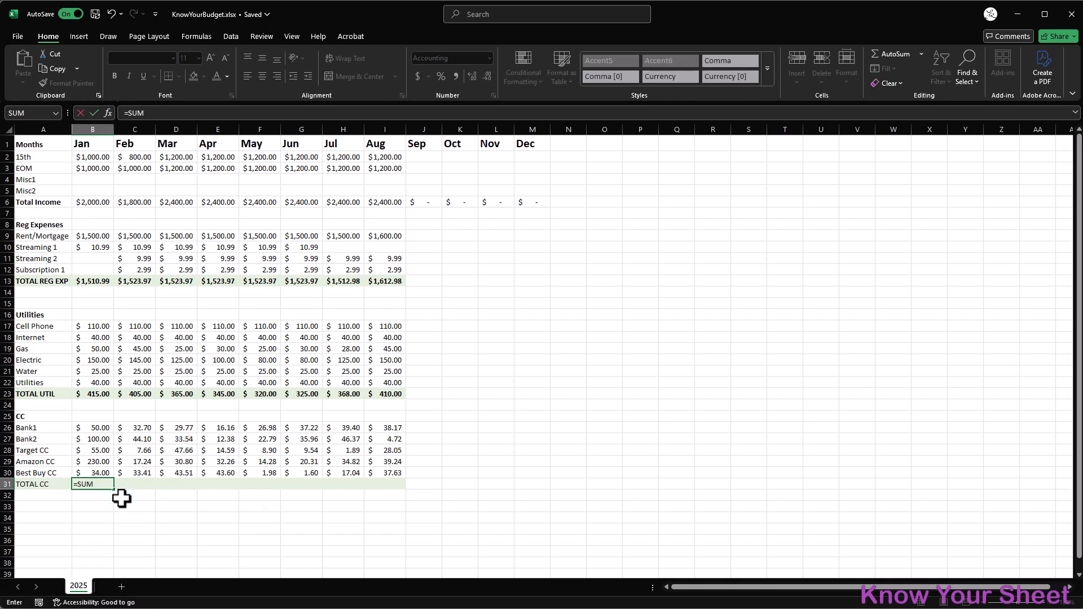
double_click(121, 497)
key("Up")
key("shift+Up")
key("shift+Up")
key("shift+Up")
key("shift+Up")
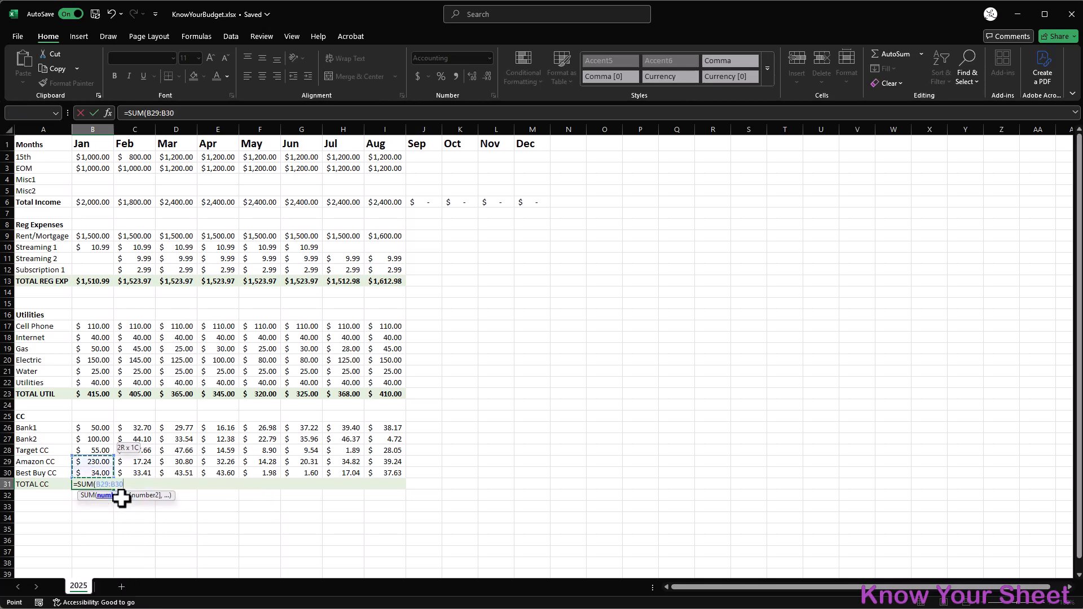
key("Return")
left_click_drag(110, 486, 403, 487)
- Bold the TOTAL CC row A31:I31, and make the Total Income row A6:M6 bold with the light green fill
left_click_drag(31, 484, 397, 482)
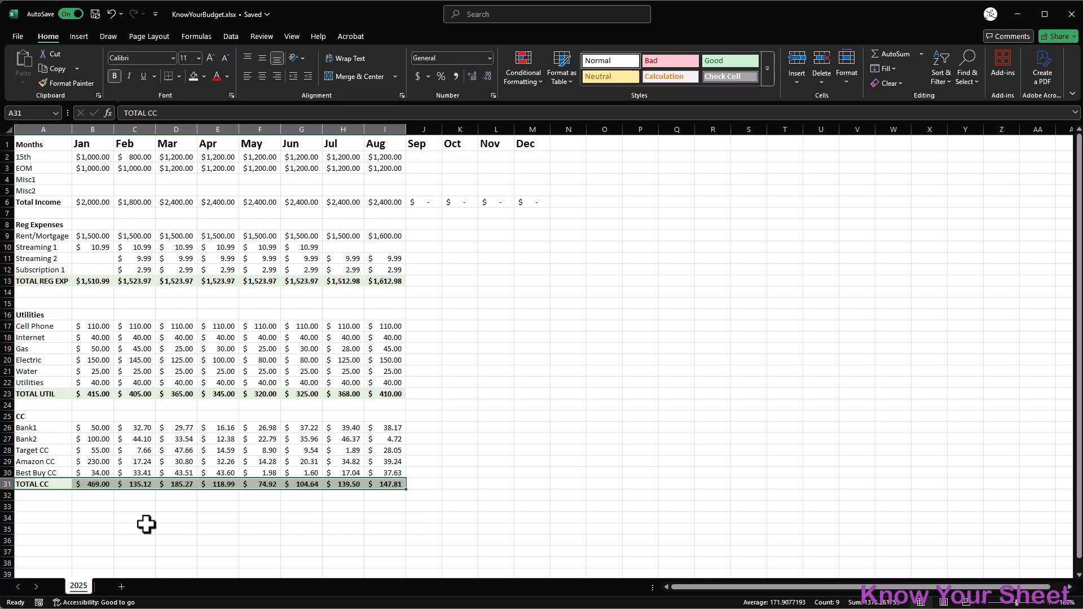
left_click(48, 506)
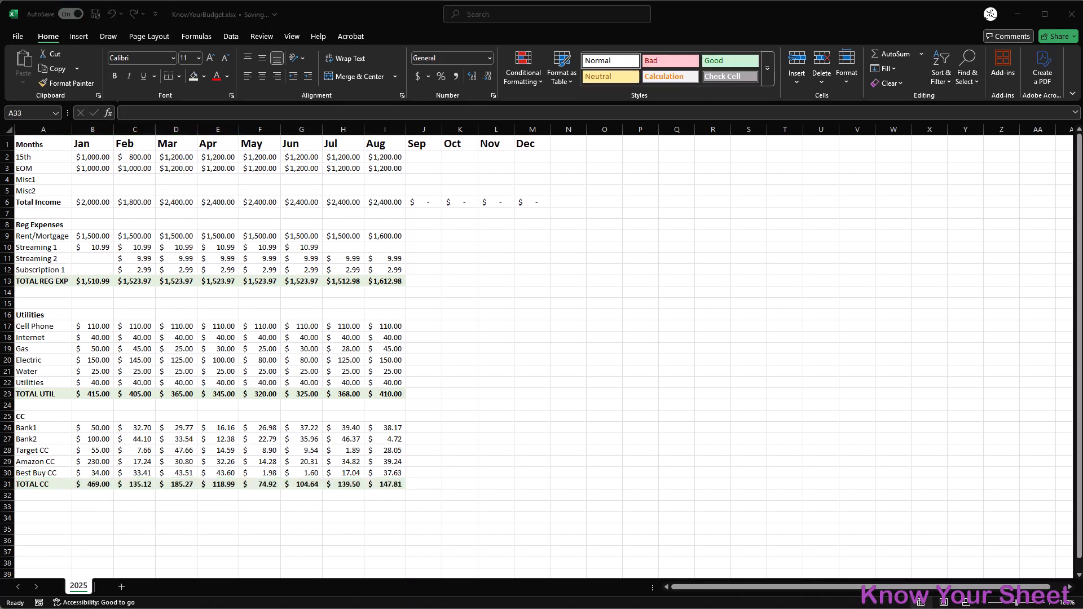
left_click_drag(40, 204, 530, 203)
left_click(197, 71)
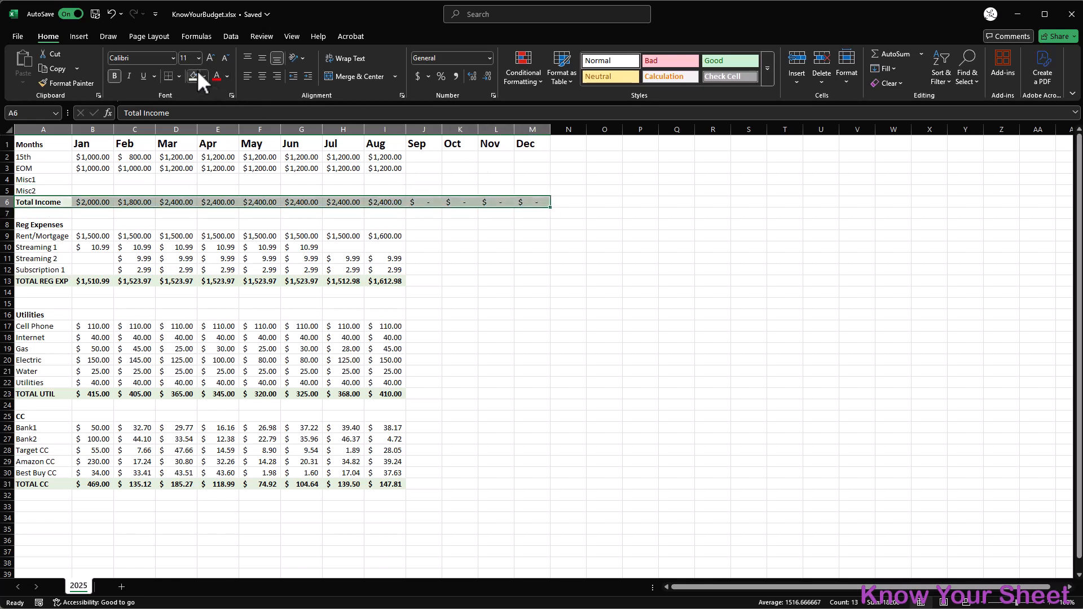
key("ctrl+b")
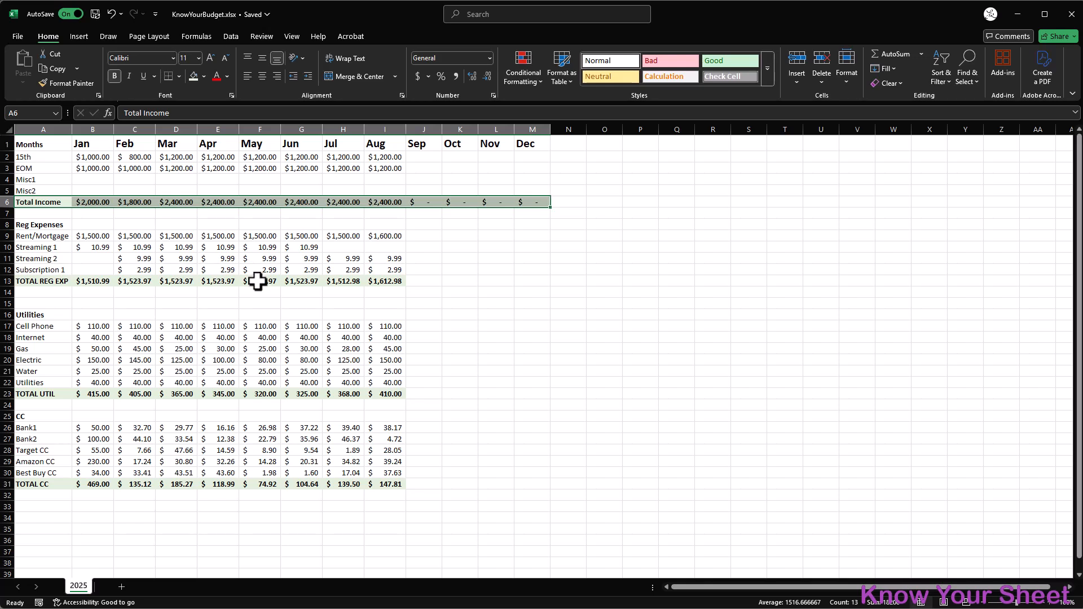
- Rename the income total label in A6 as TOTAL INC
left_click(37, 495)
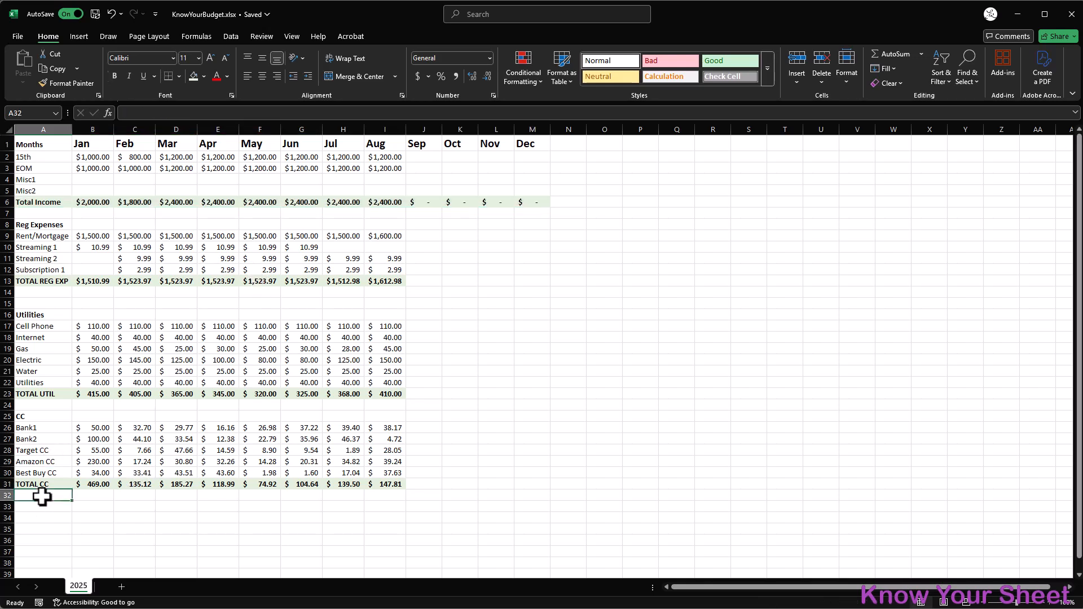
left_click(39, 202)
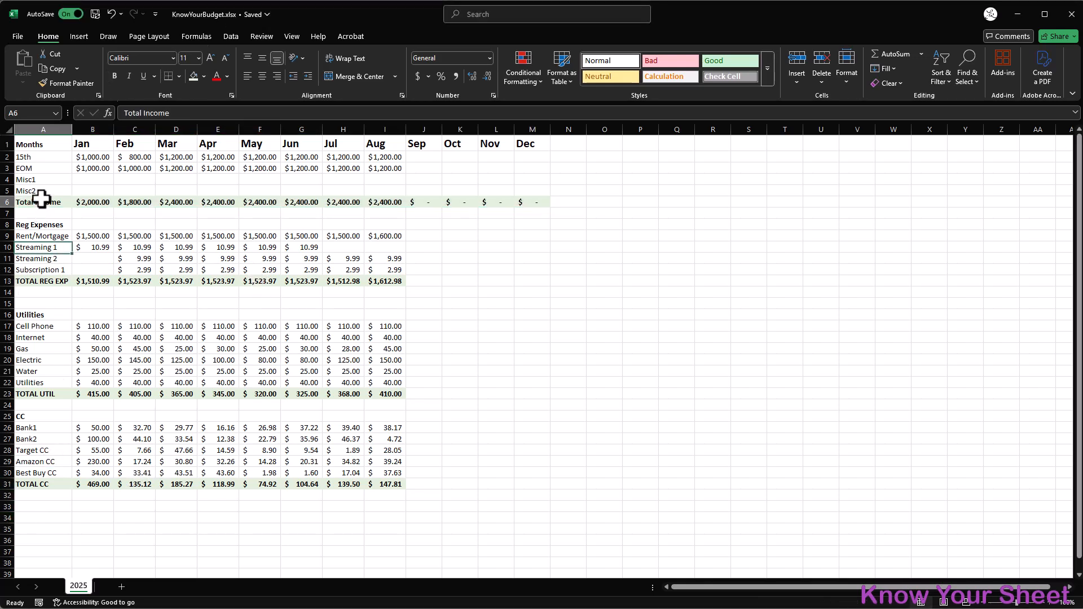
type("TOTAL INC")
key("Return")
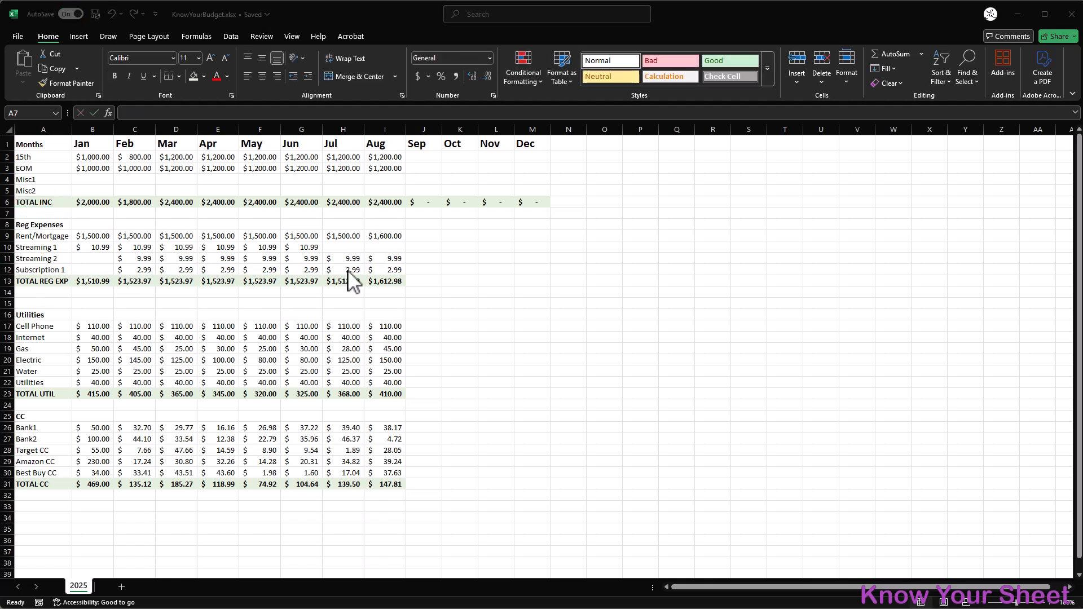
- Extend the August totals for regular expenses, utilities and credit cards through December in columns J to M of rows 13, 23 and 31
left_click(394, 281)
left_click_drag(405, 286, 550, 282)
left_click(397, 394)
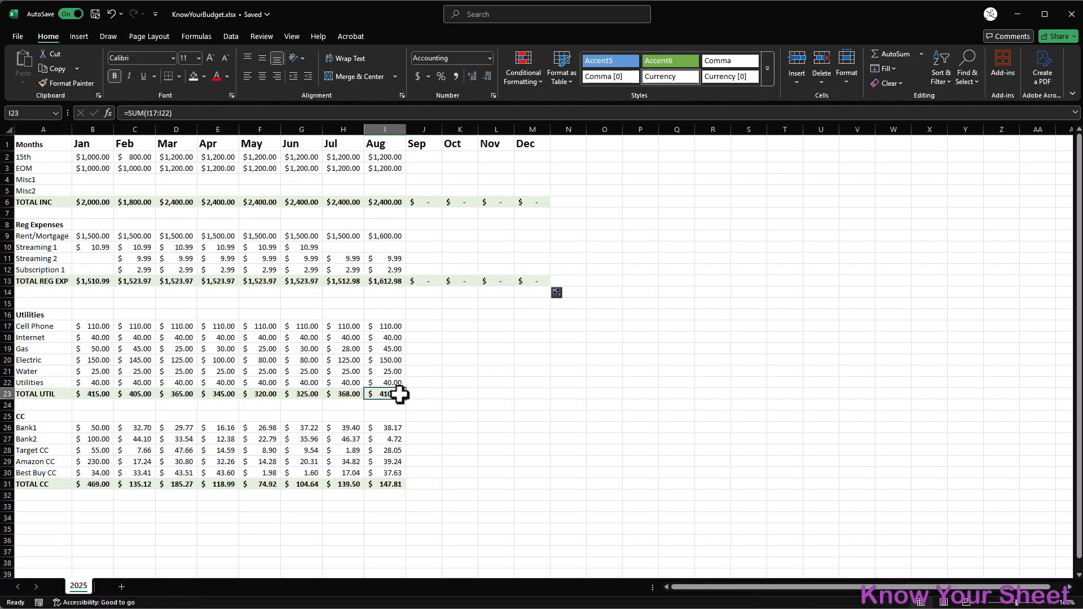
left_click_drag(406, 399, 536, 389)
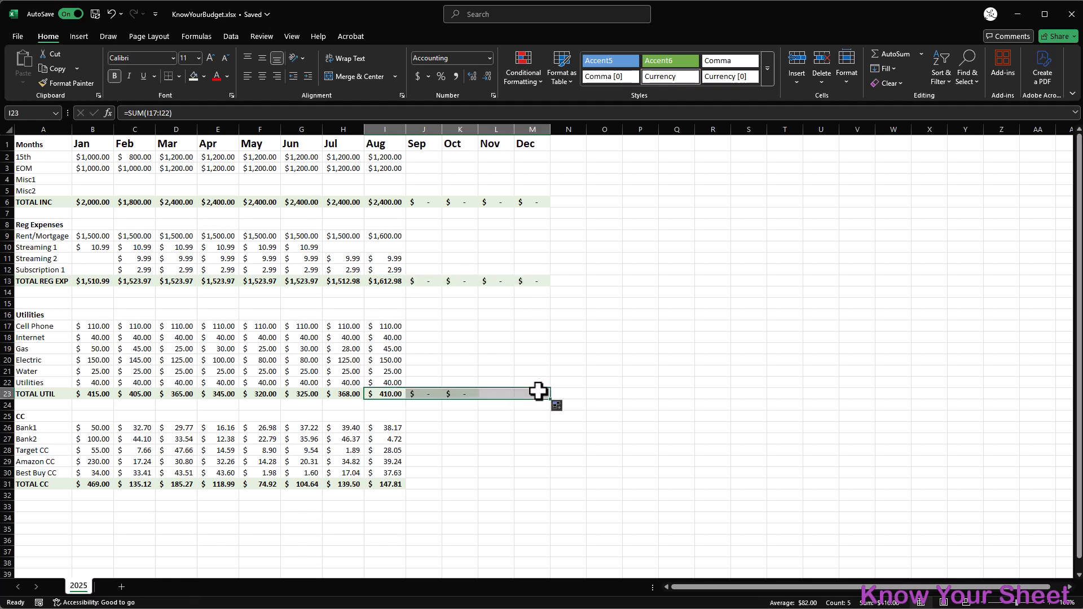
left_click(402, 484)
left_click_drag(406, 489, 545, 484)
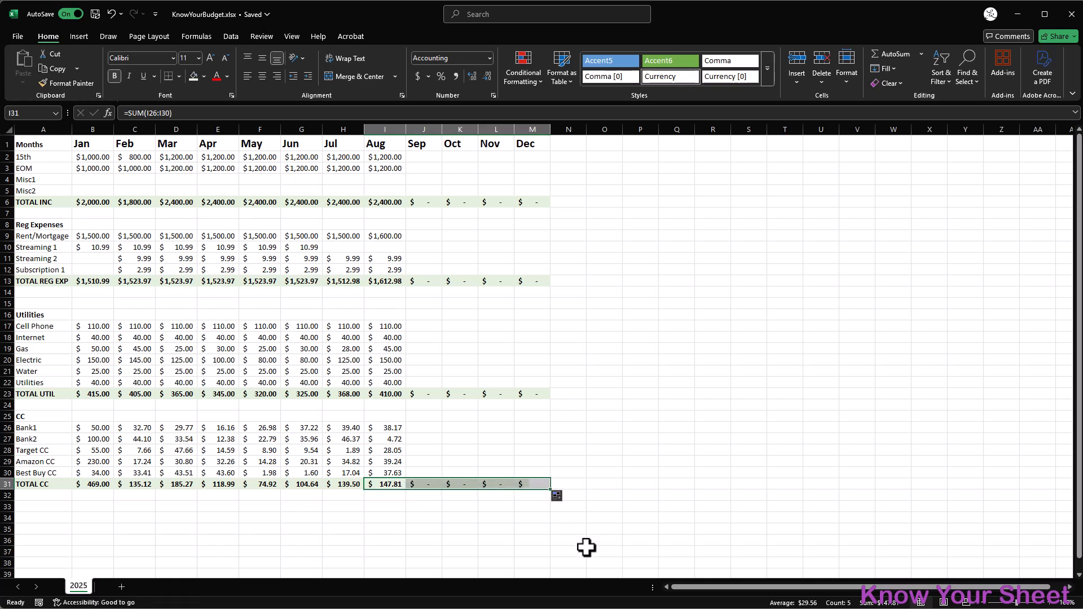
- Label A33 as TOTAL BILLS and A34 as IN/OUT DIFF
left_click(41, 496)
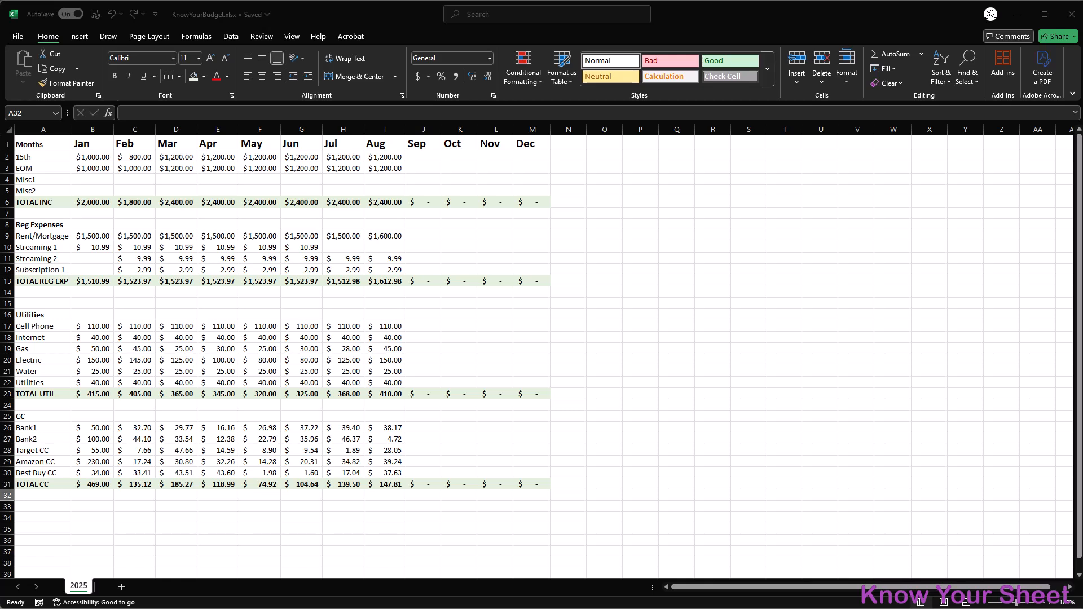
left_click(39, 509)
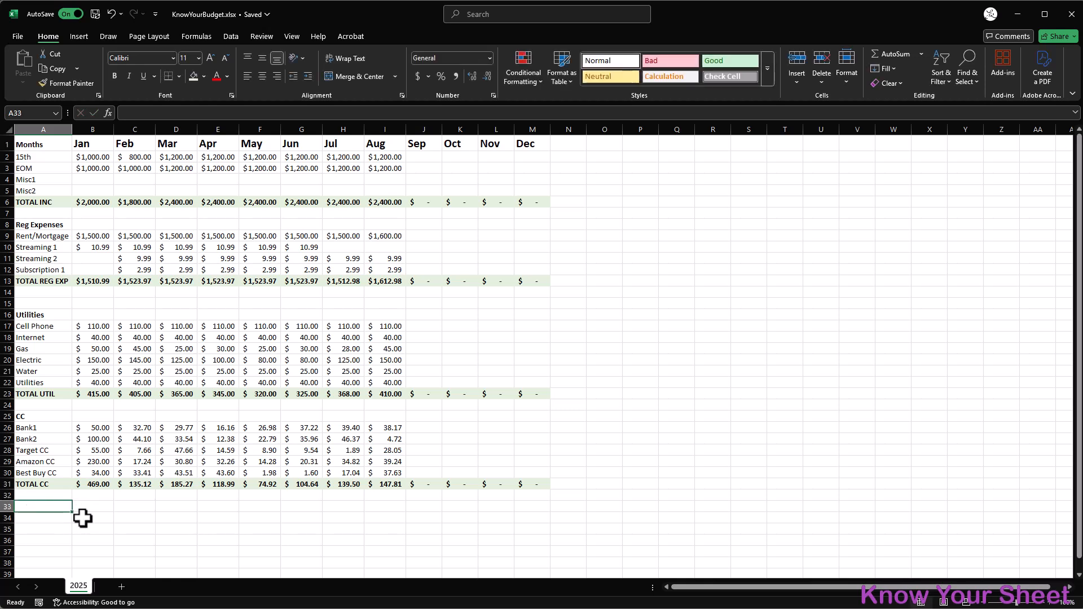
type("TOTAL BILLS")
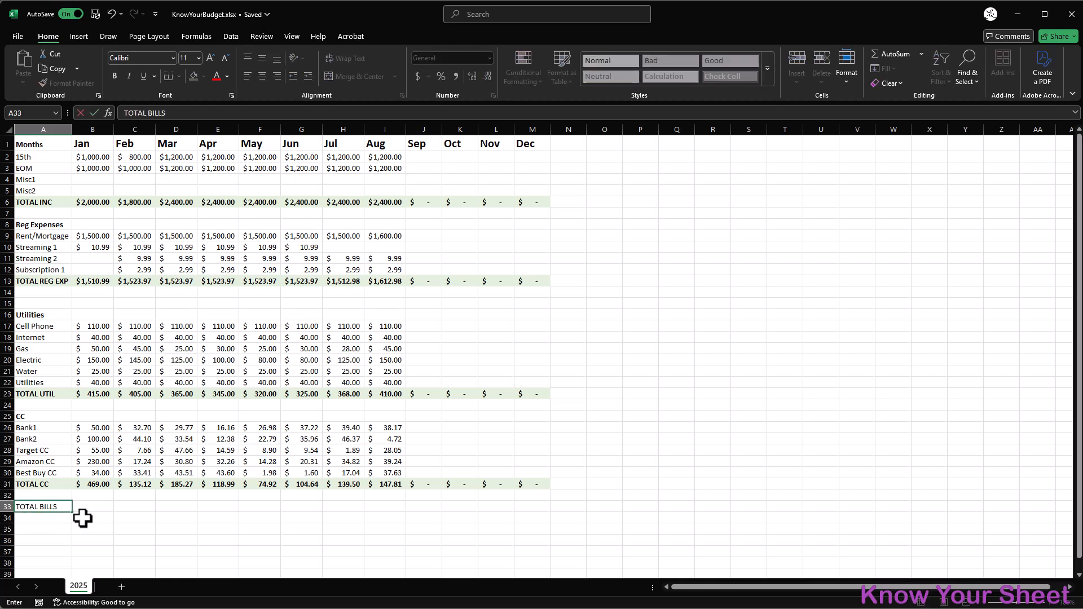
key("Return")
type("T")
key("BackSpace")
key("BackSpace")
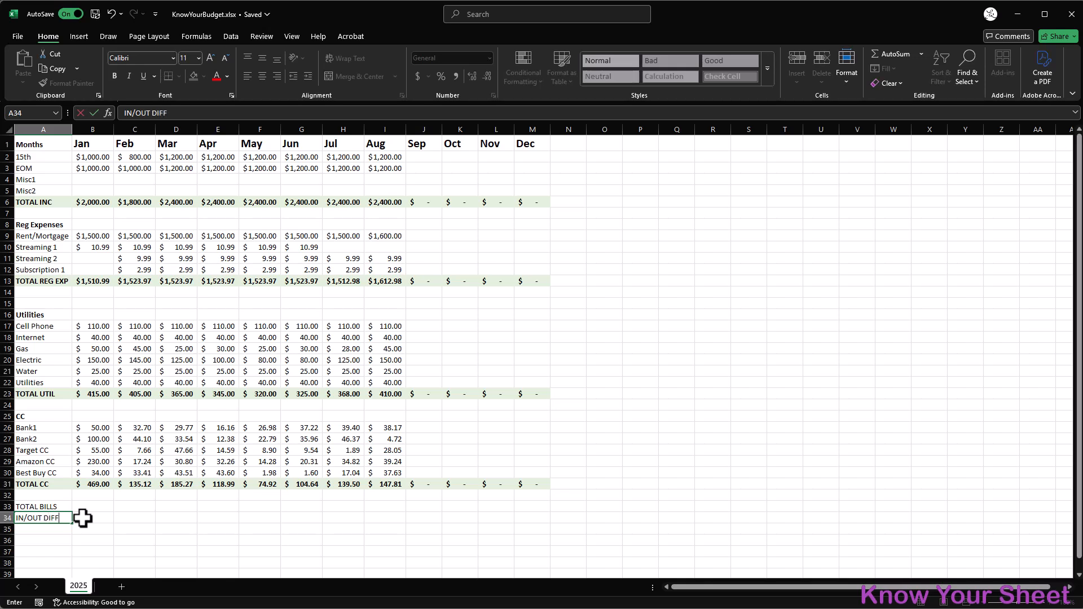
type("IN/OUT DIFF")
key("Return")
key("Up")
key("shift+Up")
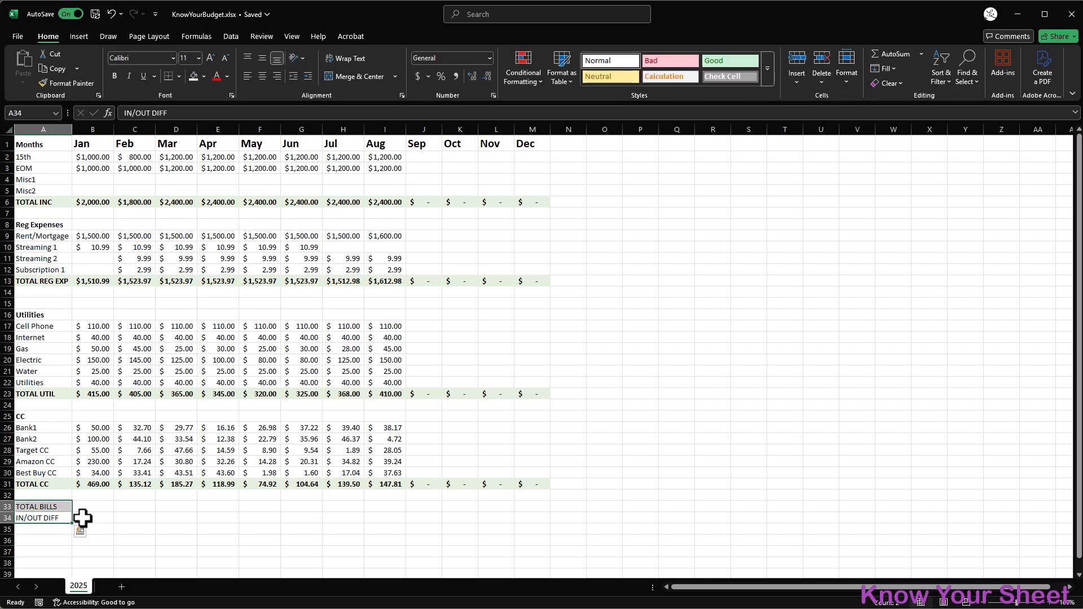
- Add the January section totals B31, B23 and B13 with a SUM formula in B33
left_click(90, 507)
type("=s")
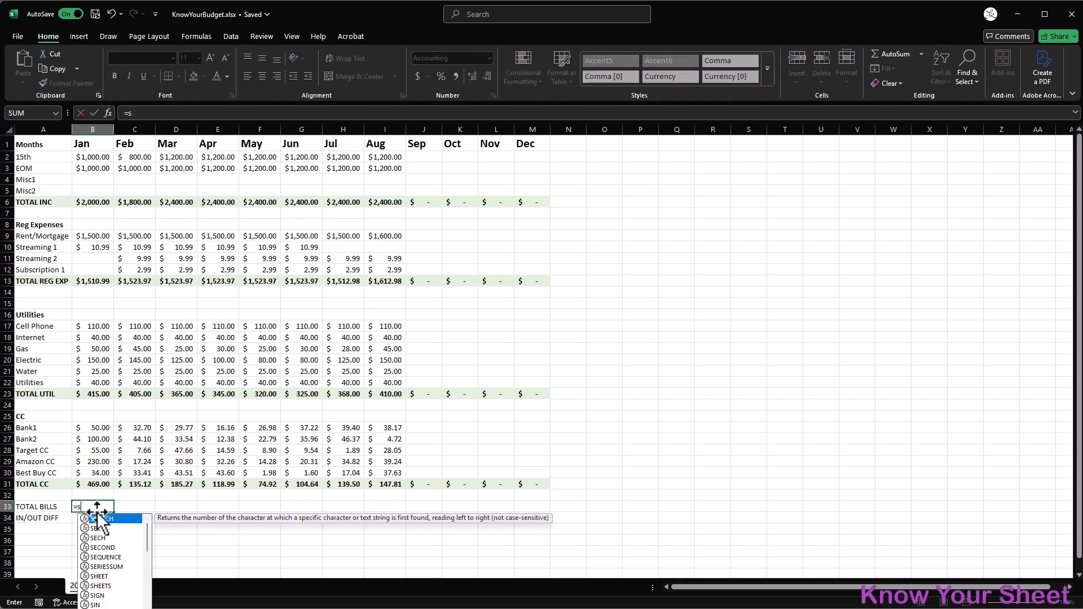
type("um(")
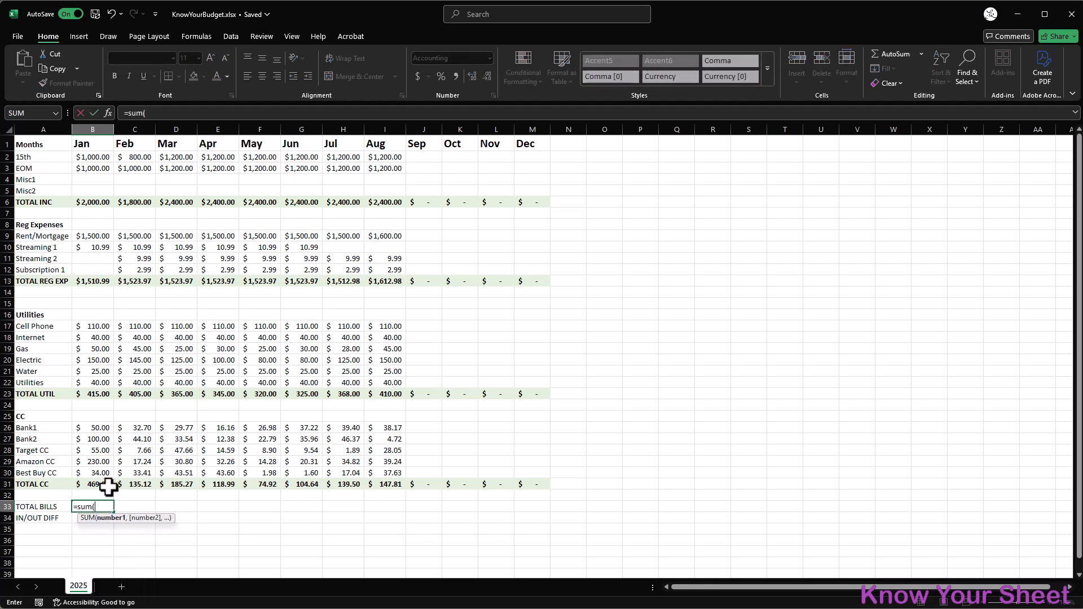
left_click(107, 485)
type(",")
left_click(103, 394)
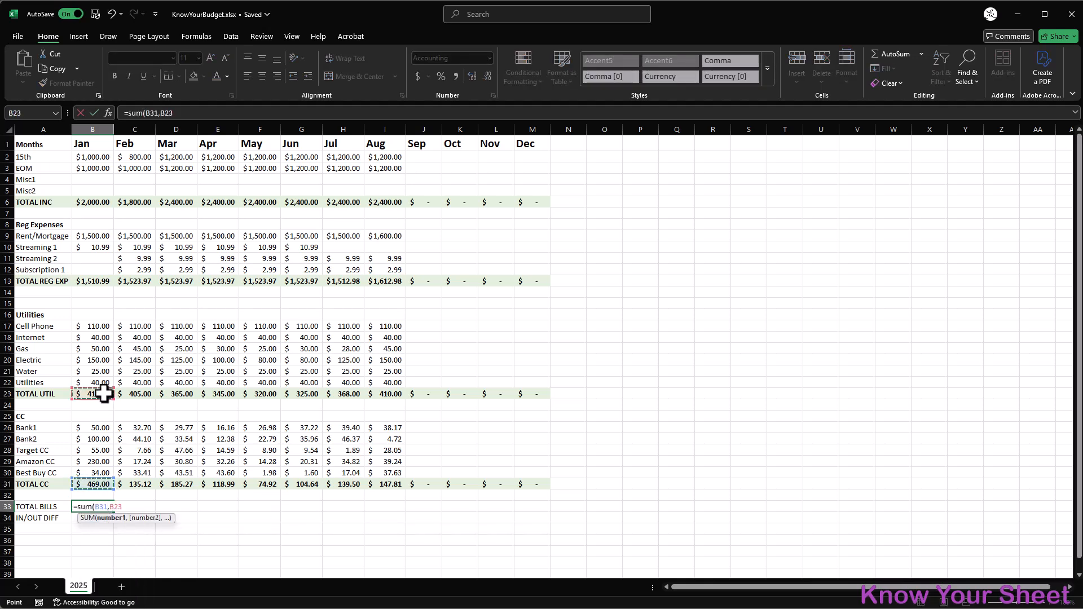
type(",")
left_click(103, 284)
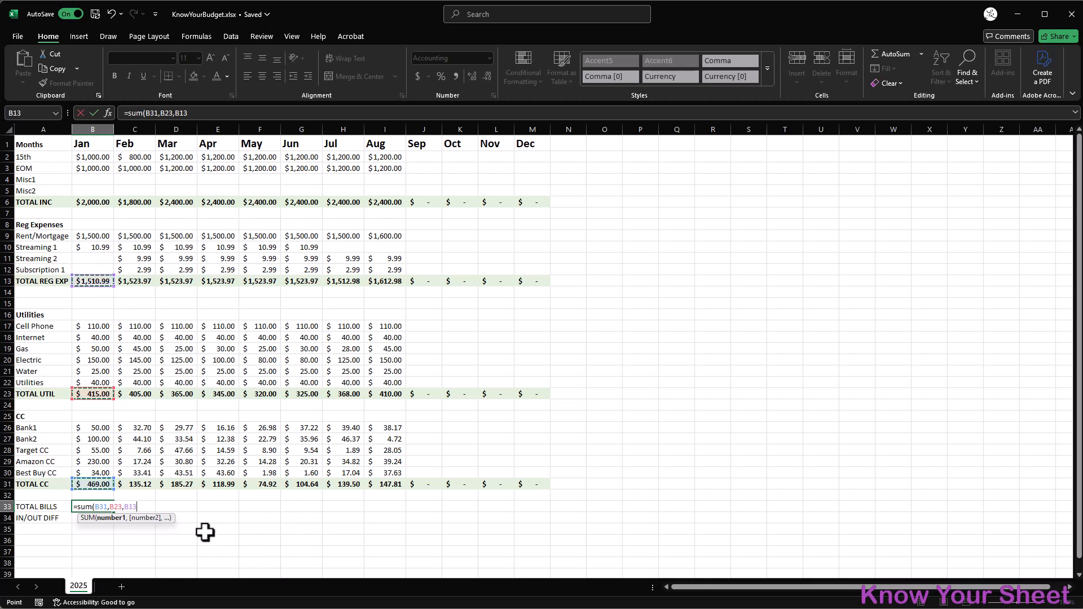
key("Return")
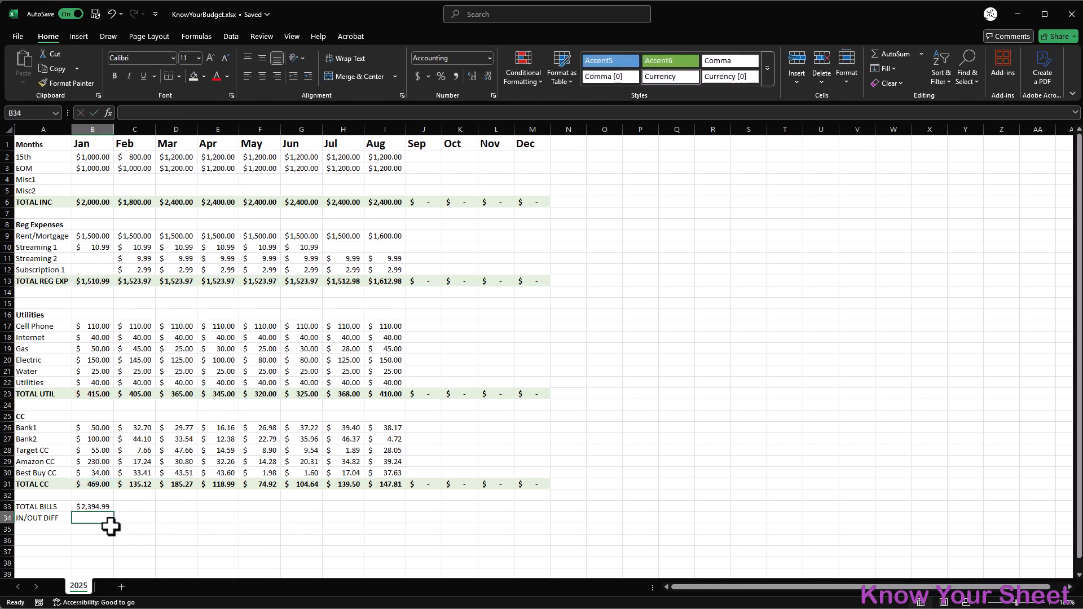
- Subtract January's total bills from total income with =B6-B33 in B34, and extend the B33 and B34 formulas through December in column M
type("=")
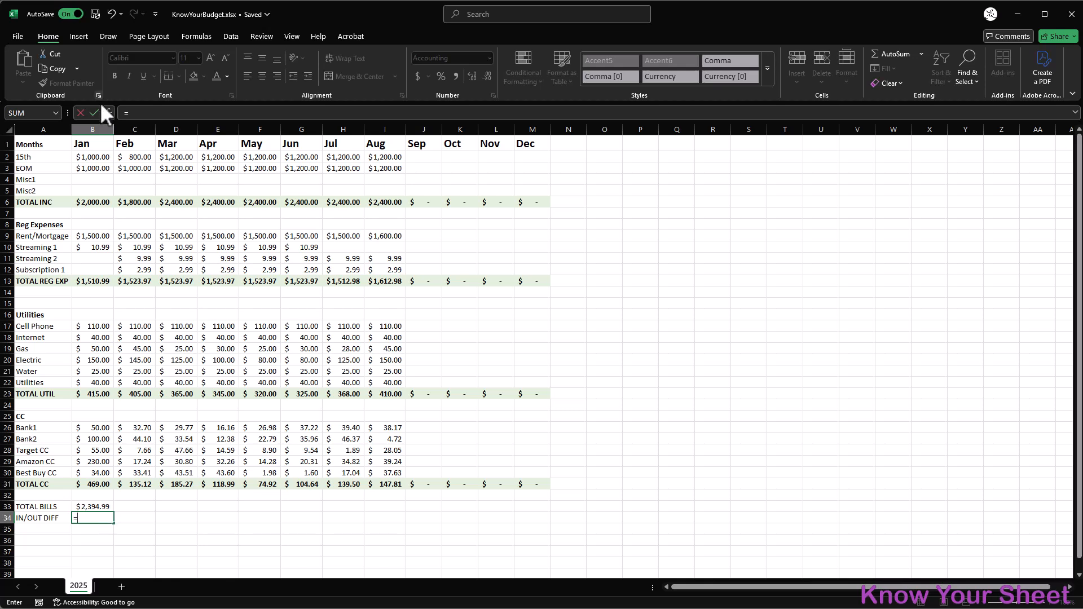
left_click(95, 203)
type("-")
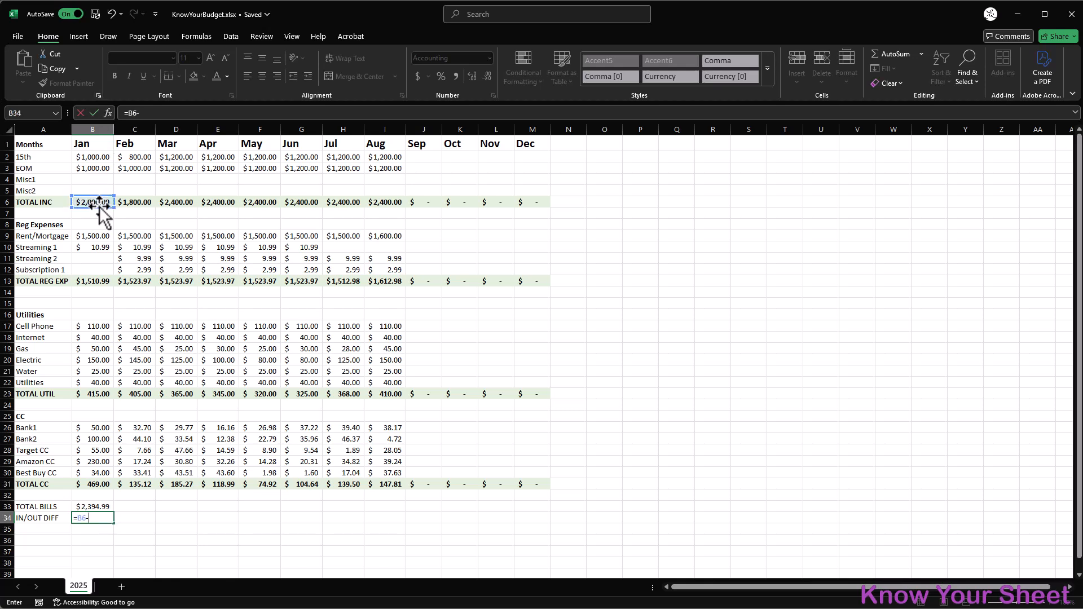
left_click(98, 508)
key("Return")
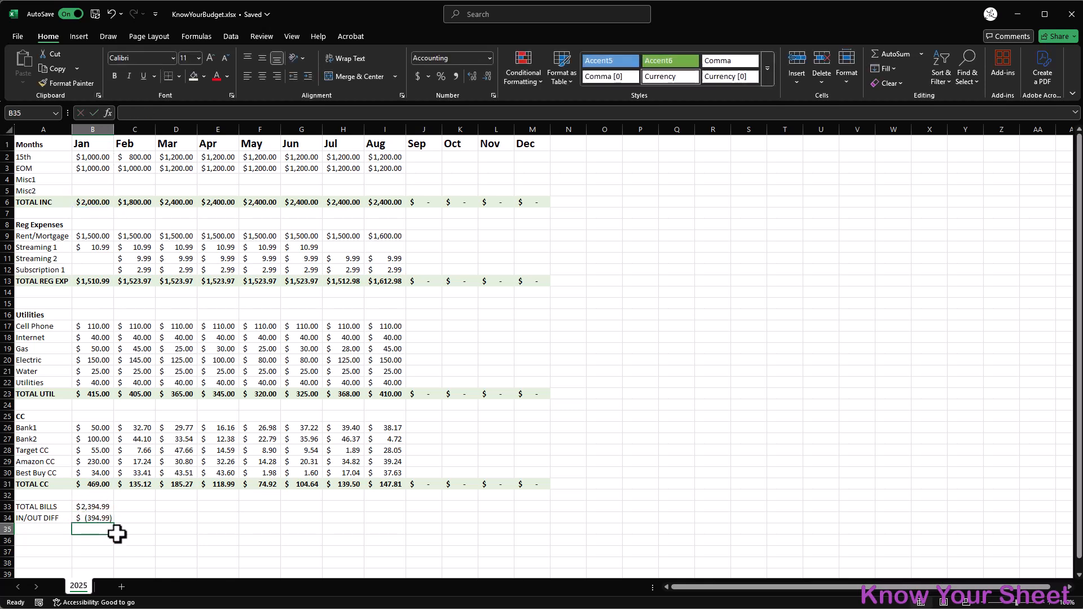
left_click(93, 517)
left_click_drag(104, 515, 550, 550)
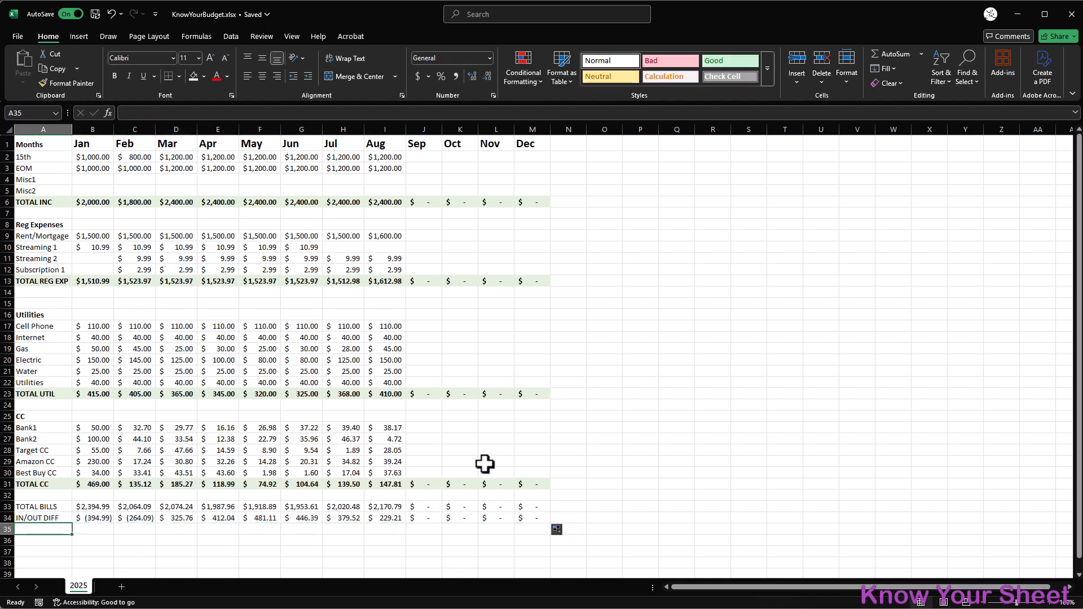
- Make the TOTAL BILLS and IN/OUT DIFF rows bold from A33 through M34
left_click_drag(51, 511, 52, 518)
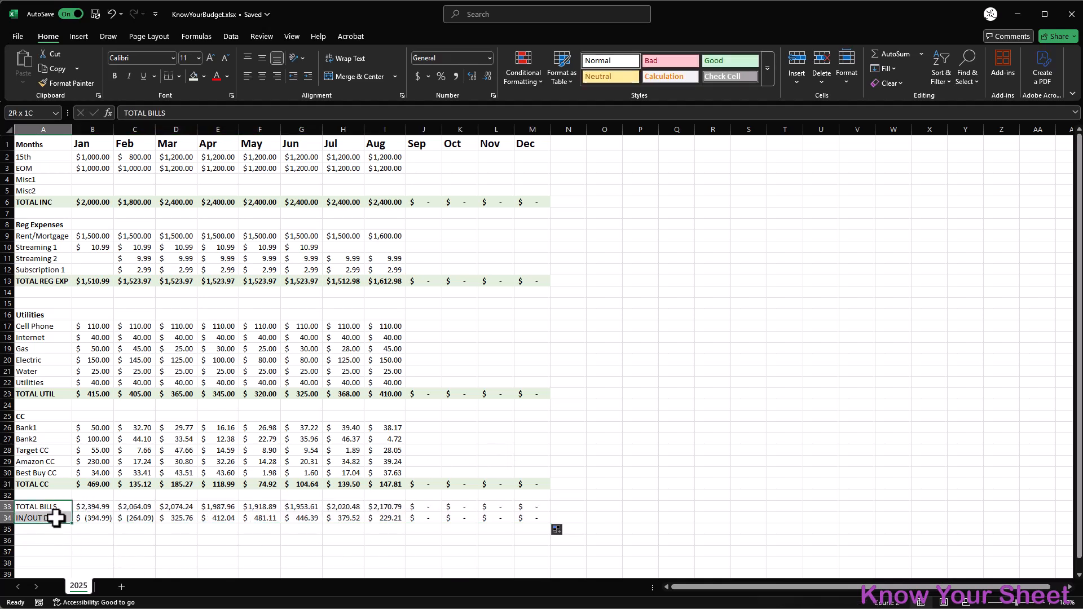
key("ctrl+b")
left_click(534, 519, "shift")
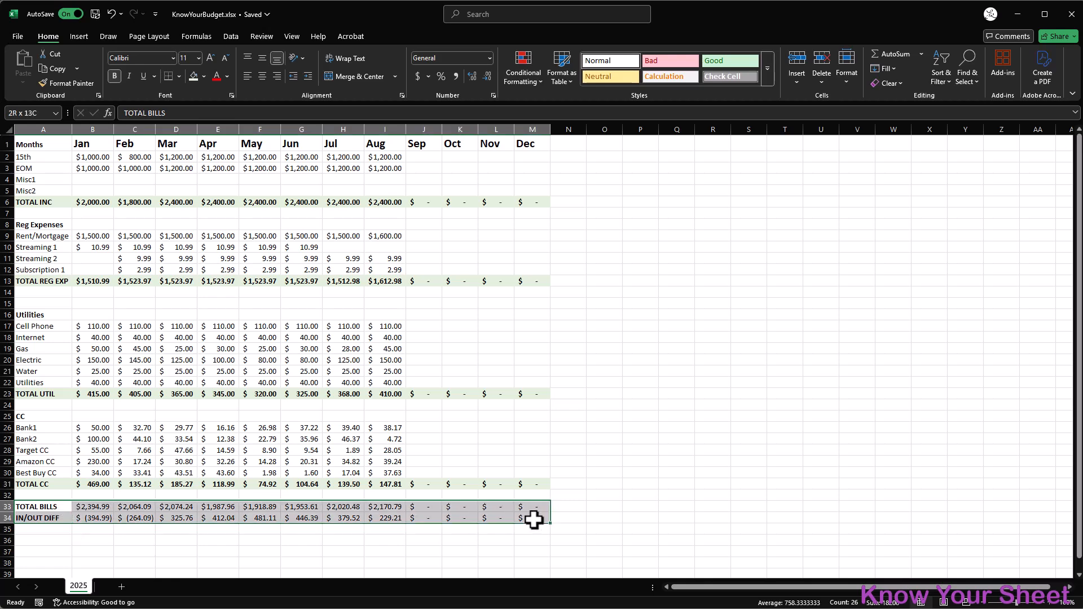
key("ctrl+b")
key("ctrl+b")
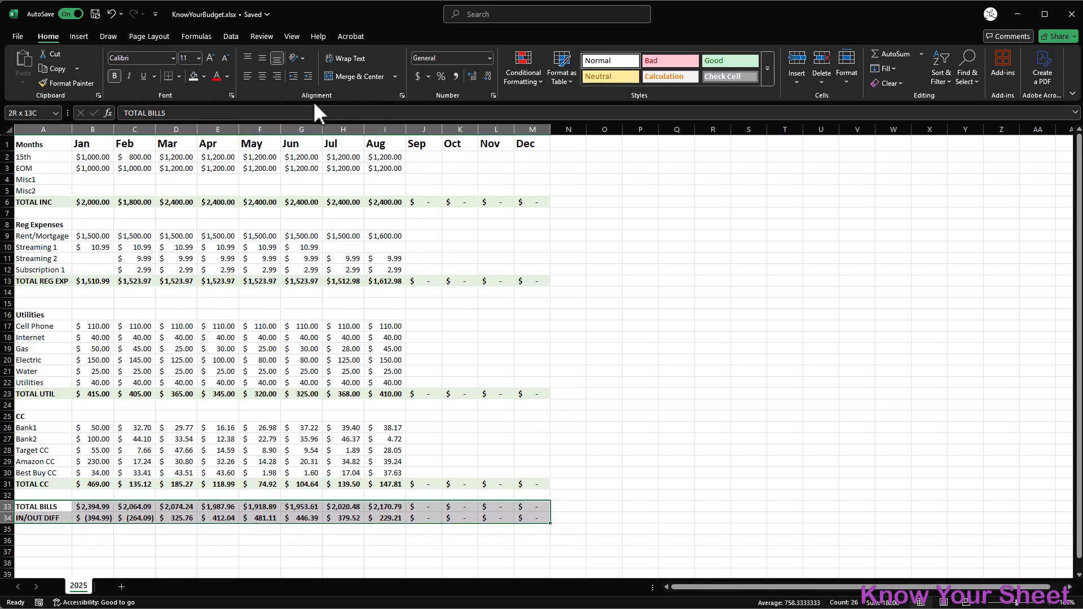
- Fill the TOTAL BILLS and IN/OUT DIFF rows, A33 through M34, with a light red from the extended color palette
left_click(204, 75)
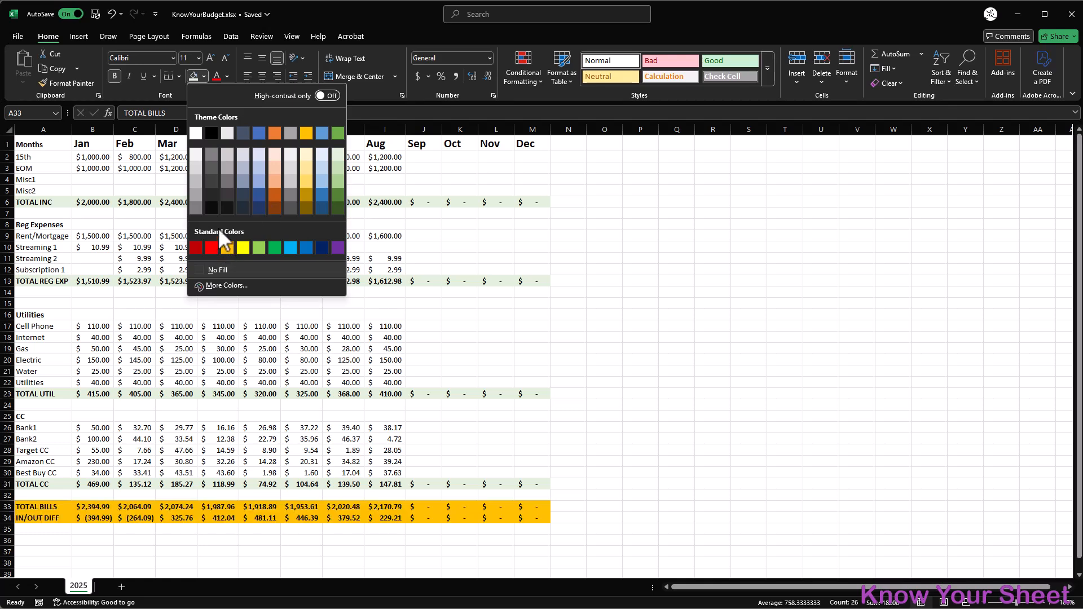
left_click(220, 285)
left_click(835, 252)
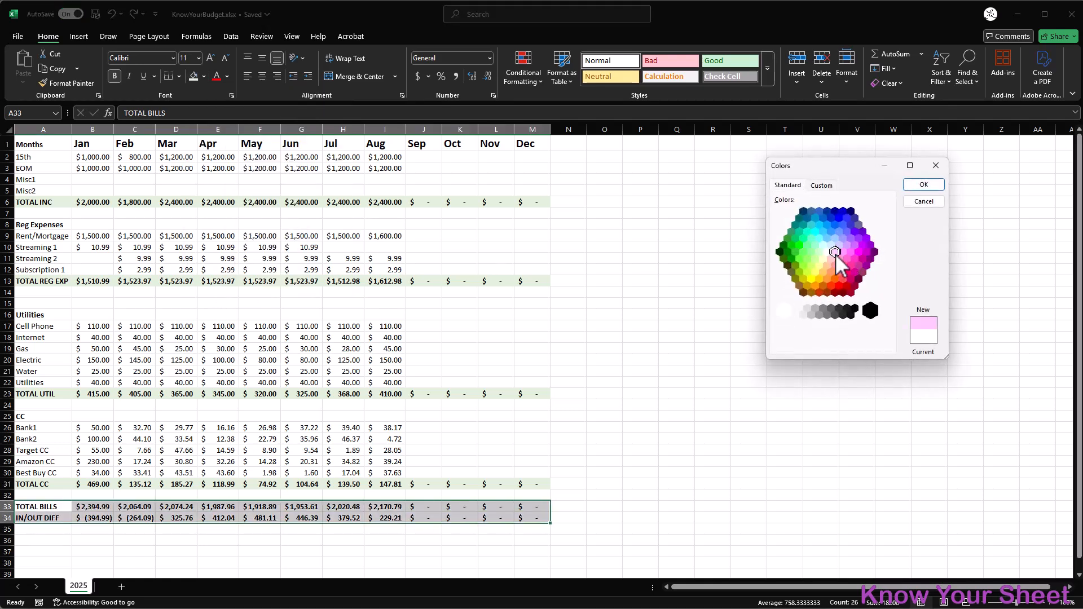
left_click(833, 266)
left_click(924, 185)
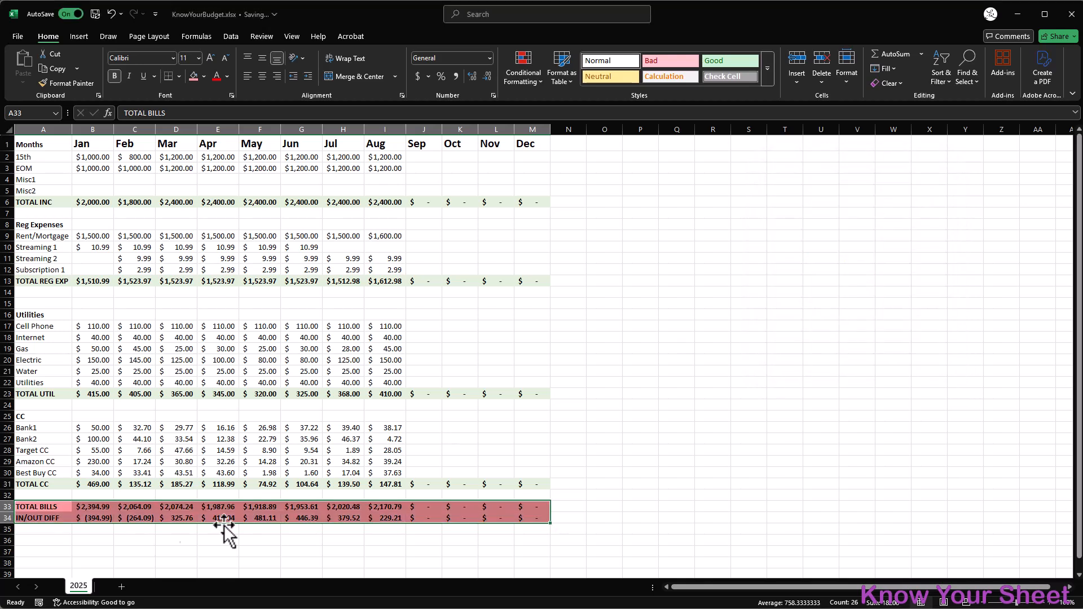
left_click(58, 541)
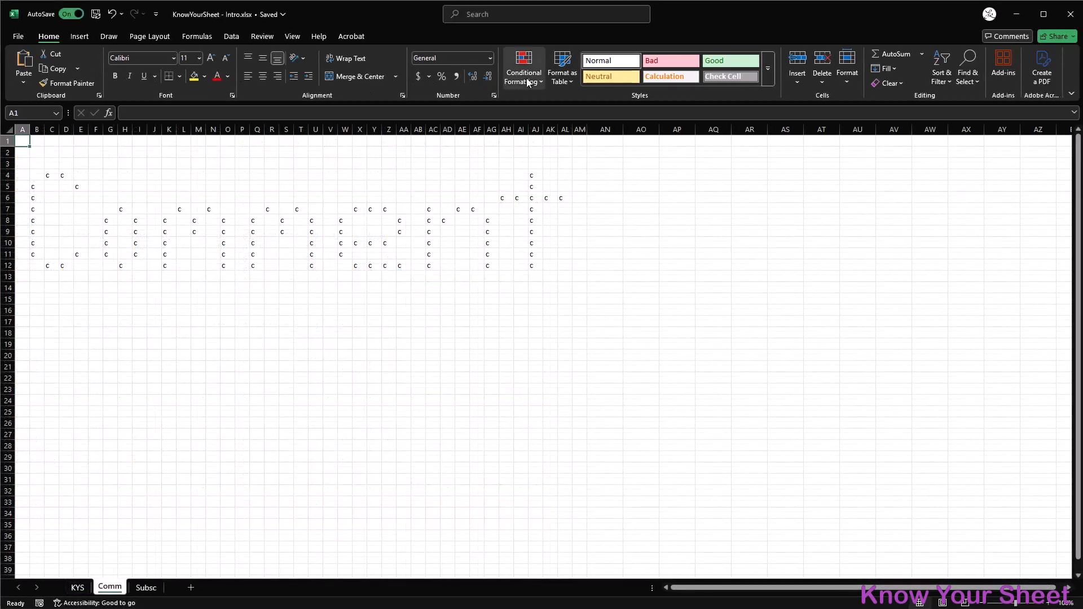
- On the Comm sheet of KnowYourSheet - Intro.xlsx, turn off Stop If True for the conditional formatting rule with no format set and apply it
left_click(527, 80)
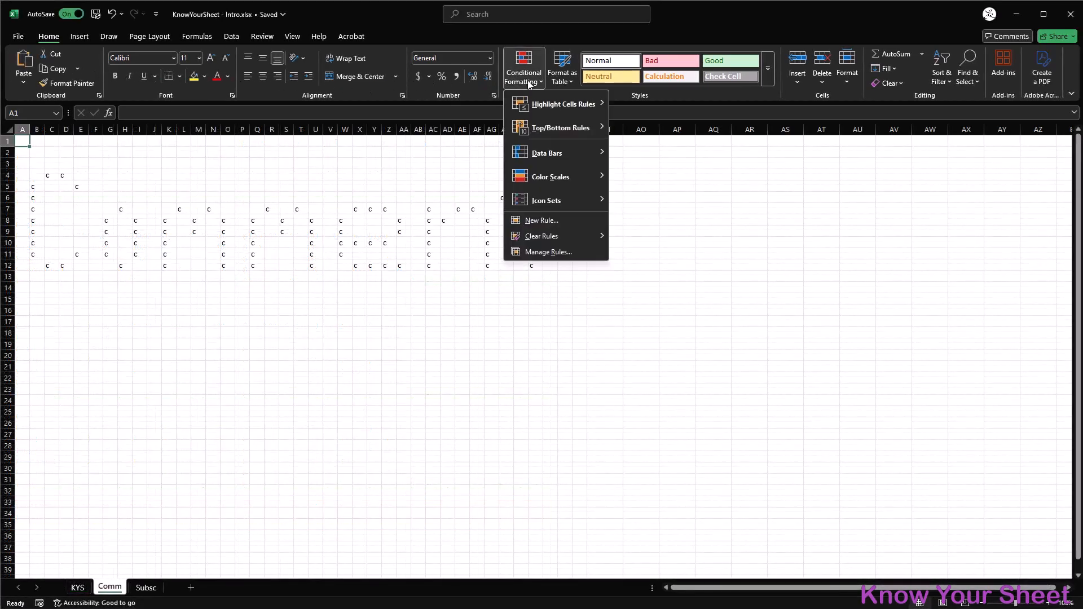
left_click(552, 253)
left_click(1001, 270)
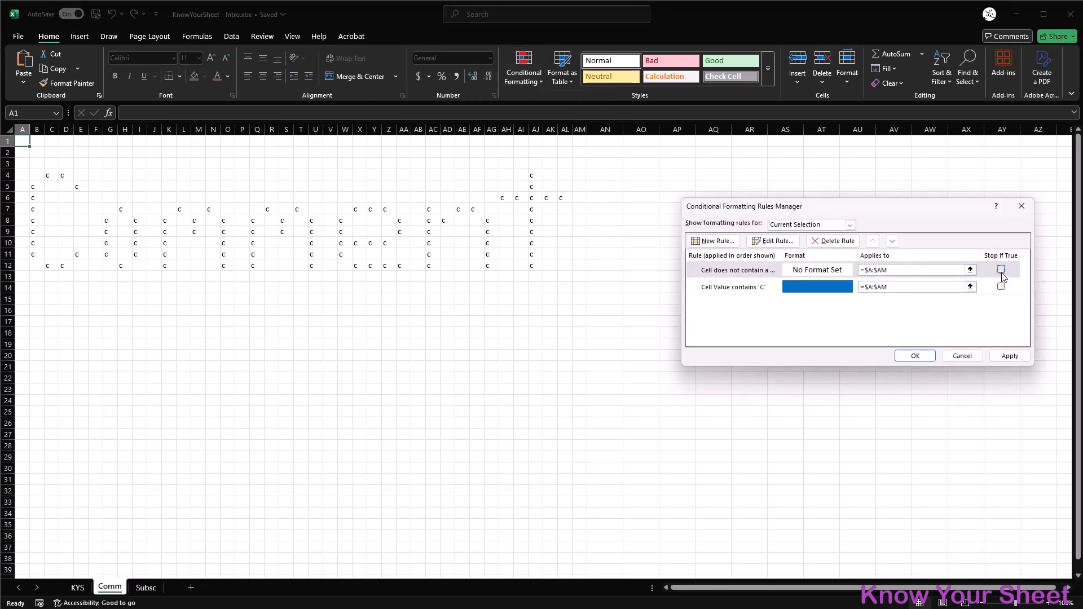
left_click(1007, 355)
left_click(918, 356)
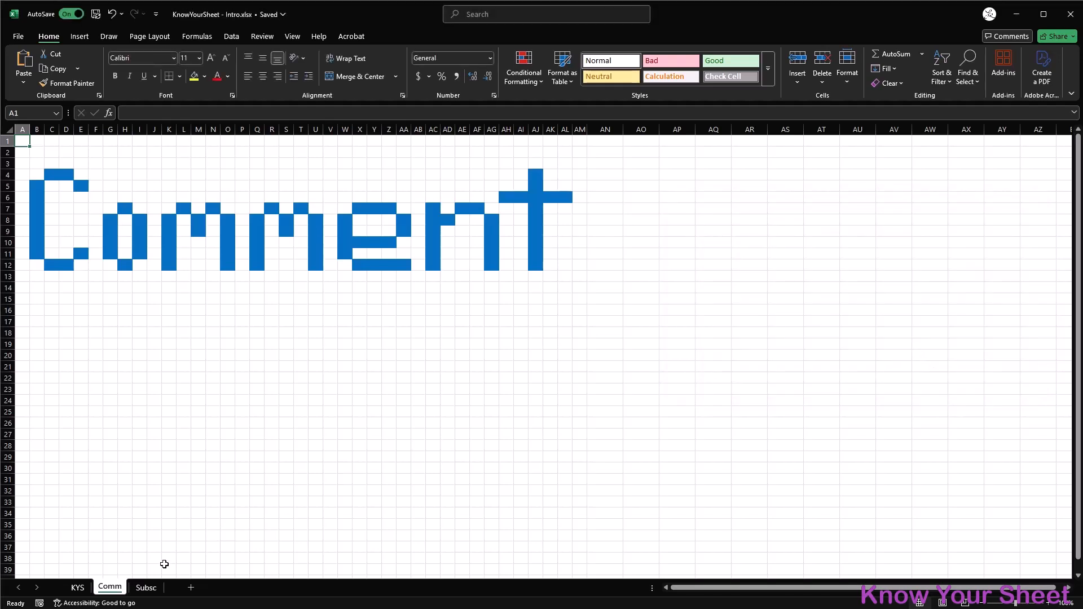
- On the Subsc sheet, turn off Stop If True for the conditional formatting rule with no format set and apply it
left_click(145, 588)
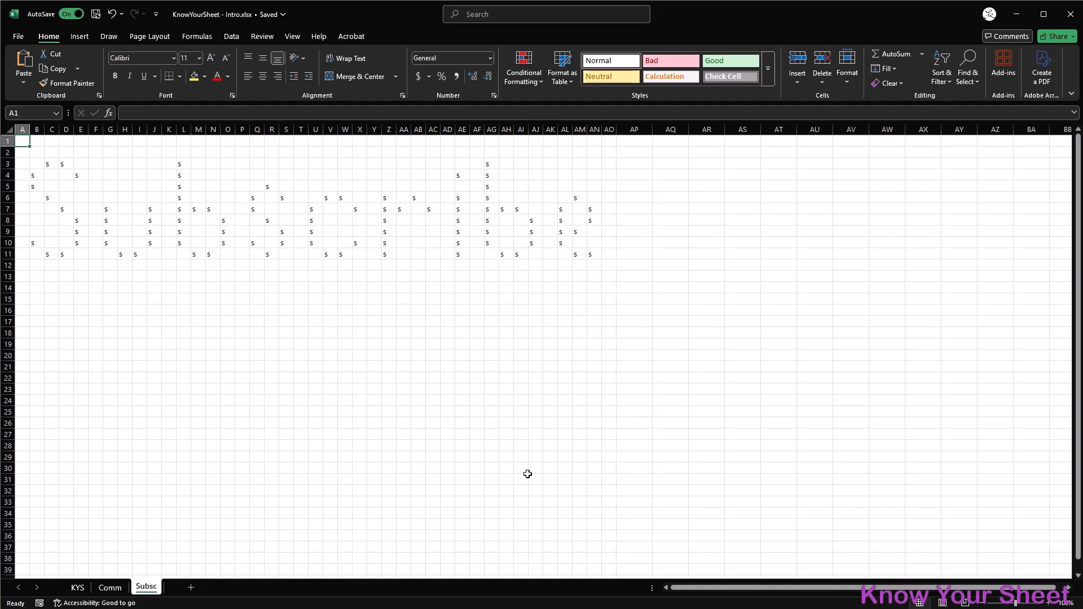
left_click(523, 72)
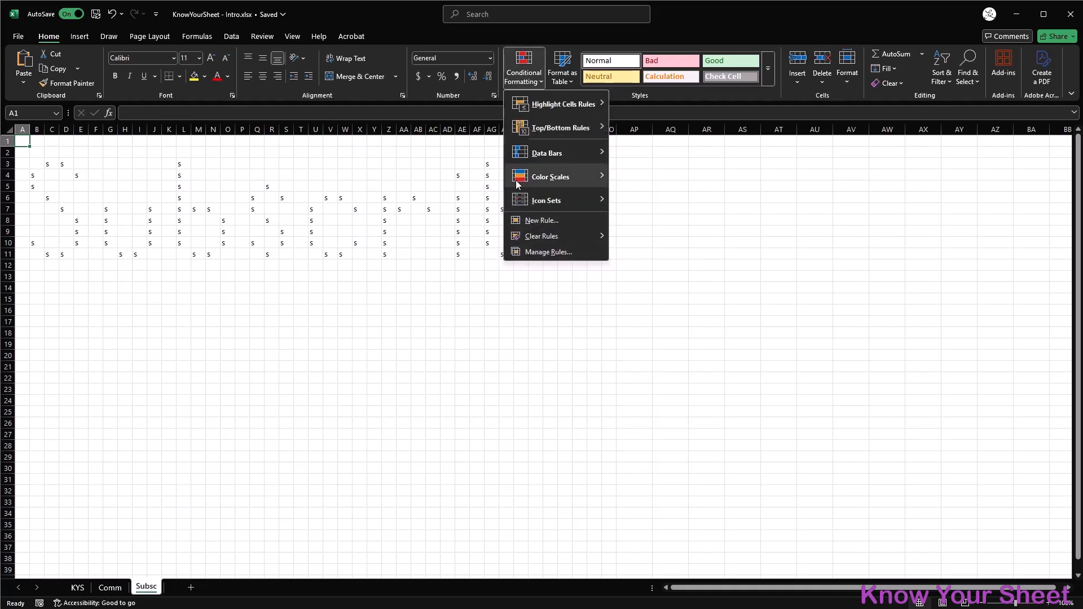
left_click(524, 255)
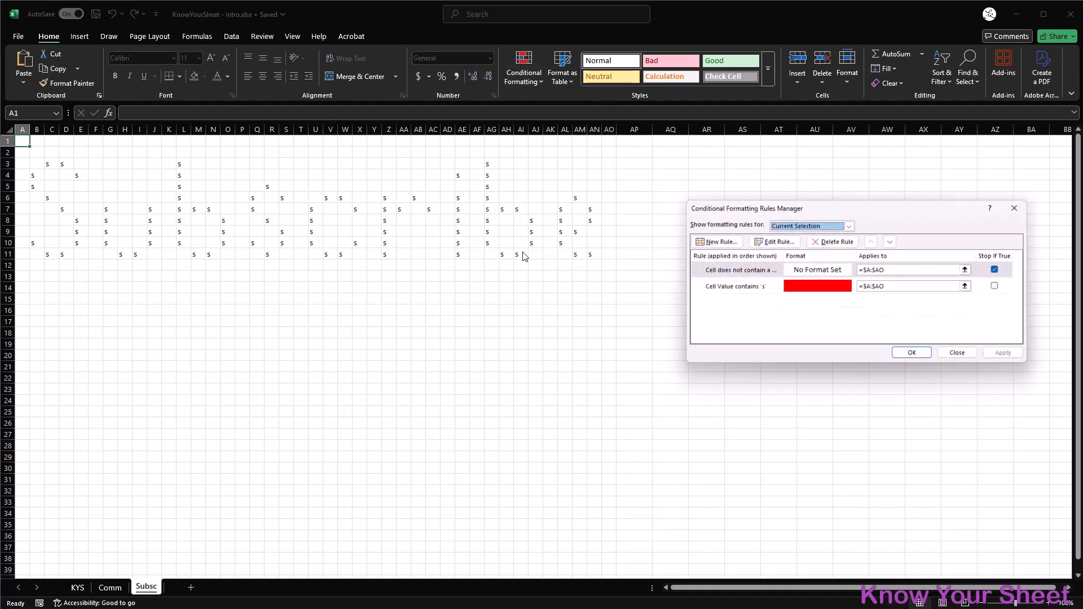
left_click(1001, 270)
left_click(1009, 356)
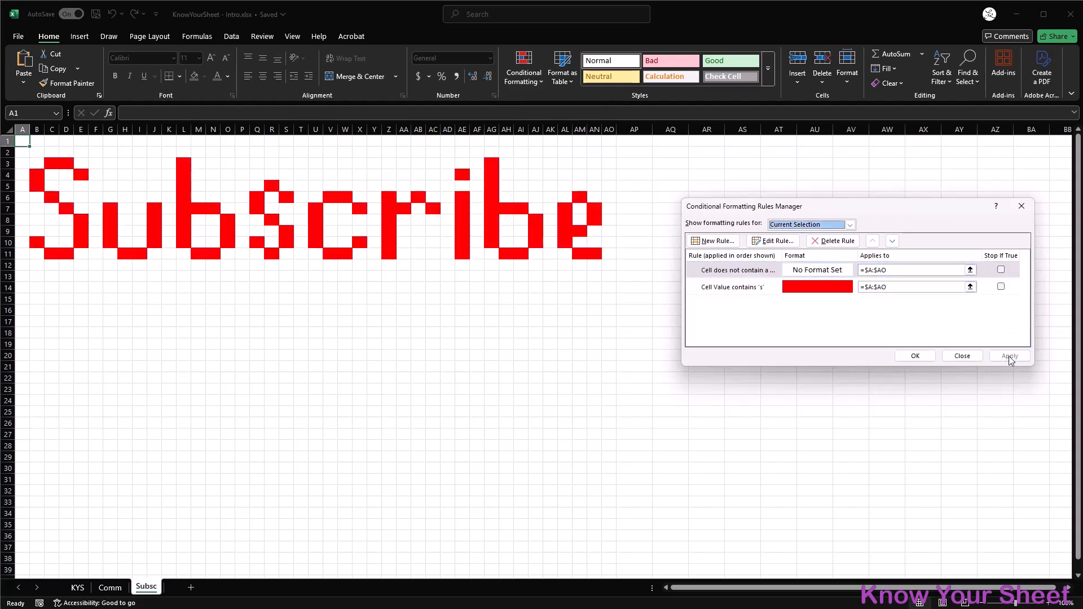
left_click(915, 357)
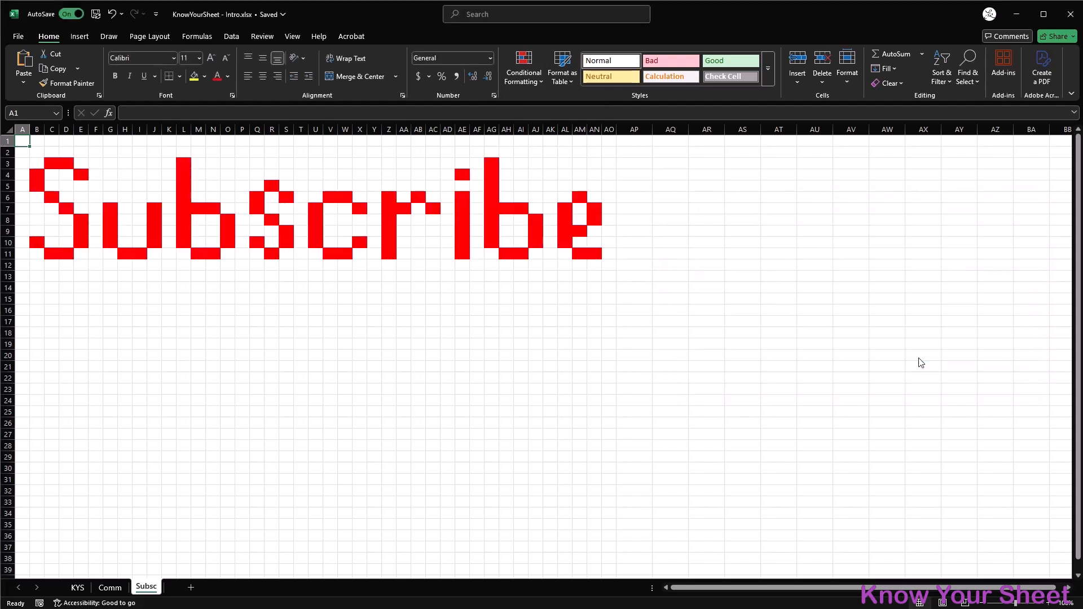